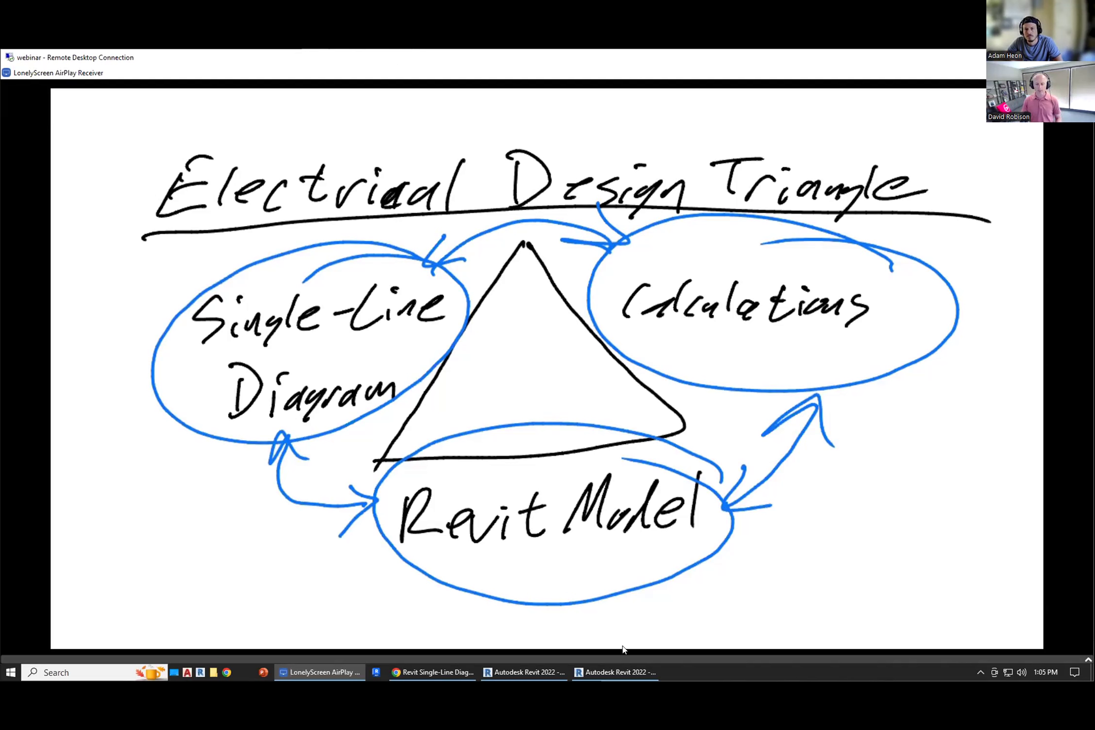
Step: Switch to Revit and highlight panel LP-1 from the single-line diagram in the model
mouse_move(616, 672)
left_click(630, 629)
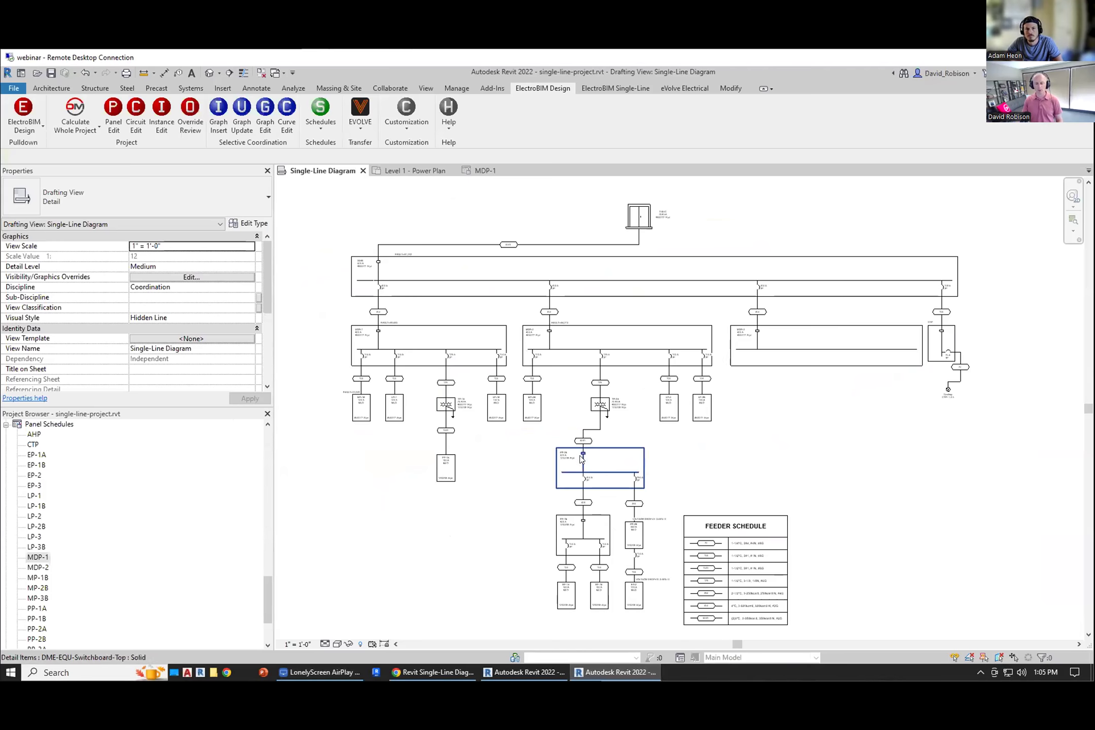
middle_click_drag(417, 430, 501, 450)
scroll(512, 447, "up", 2)
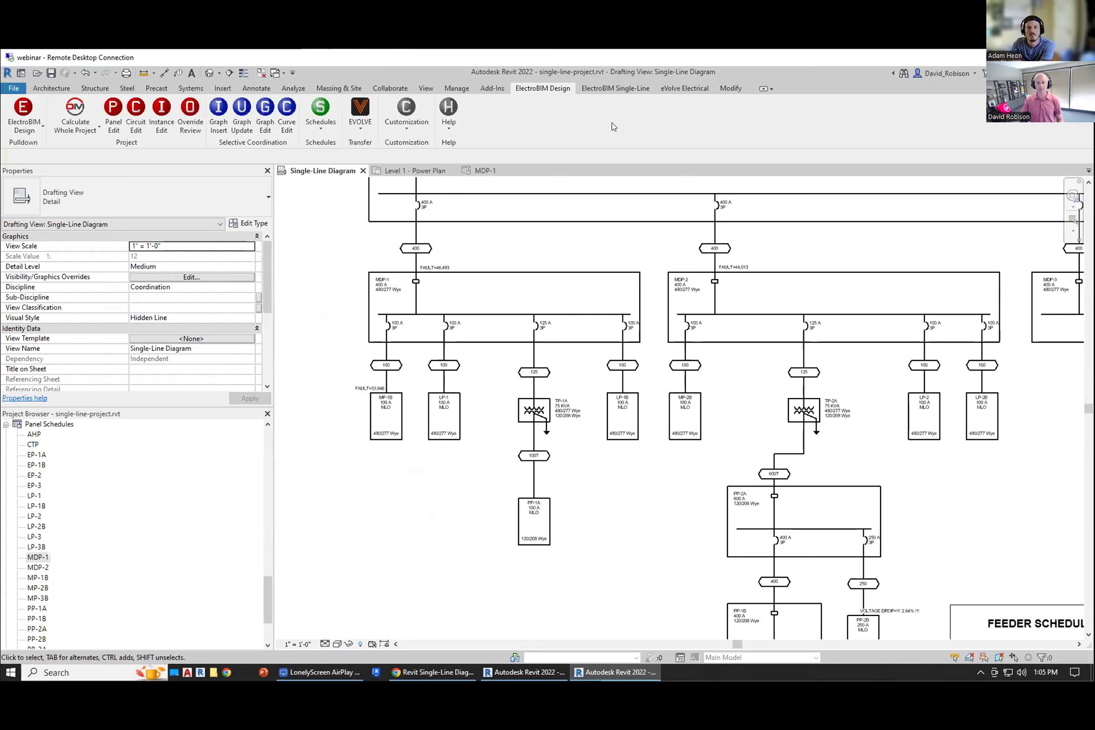
left_click(620, 87)
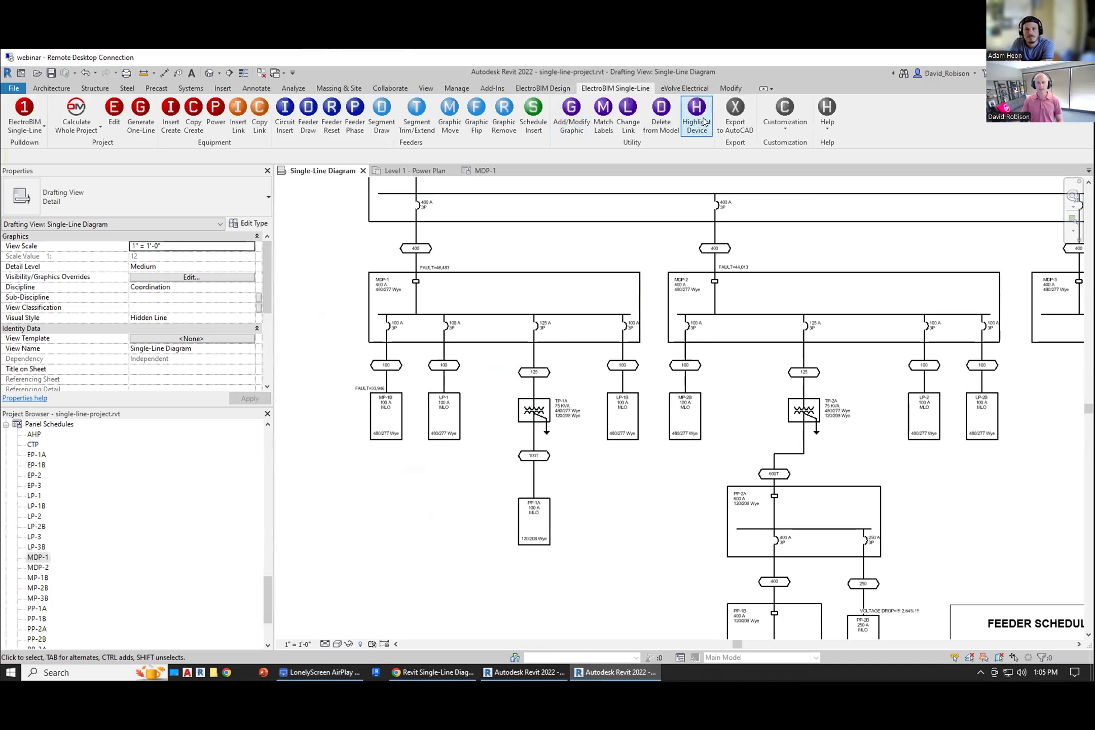
scroll(420, 368, "up", 2)
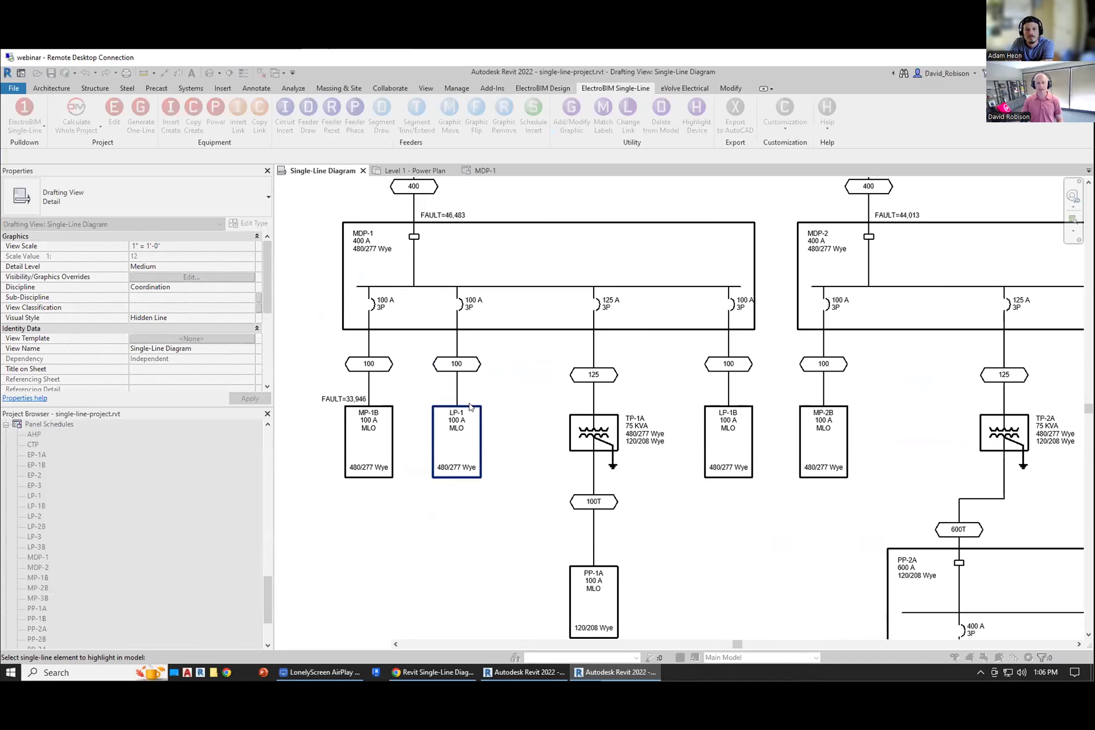
left_click(469, 404)
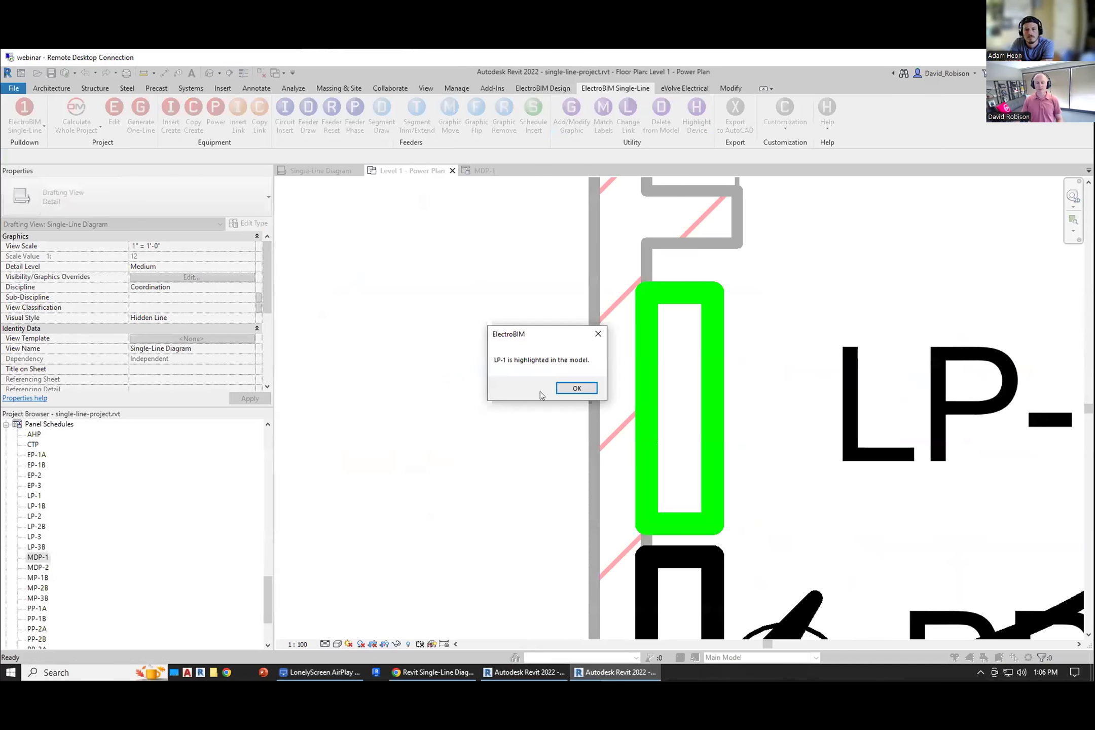
left_click(577, 389)
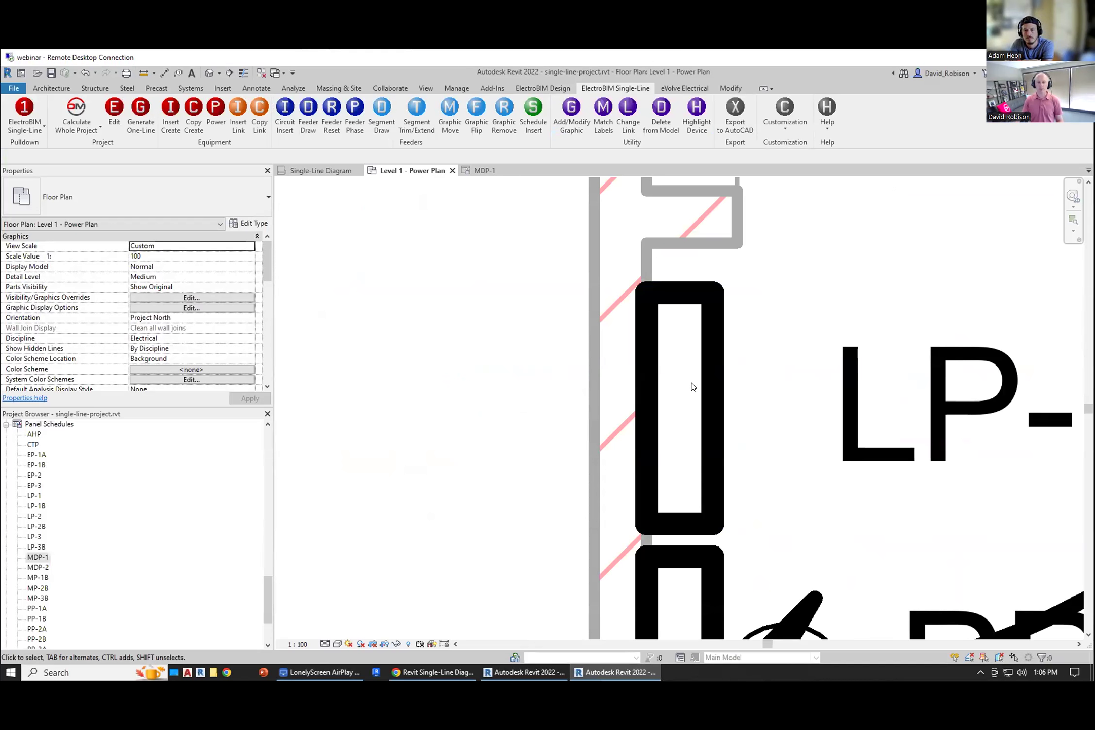
Step: In Panel Edit, rename panel LP-1 to LP-1A and set its bus size to 200
scroll(692, 384, "down", 3)
middle_click_drag(638, 354, 629, 353)
scroll(617, 345, "down", 4)
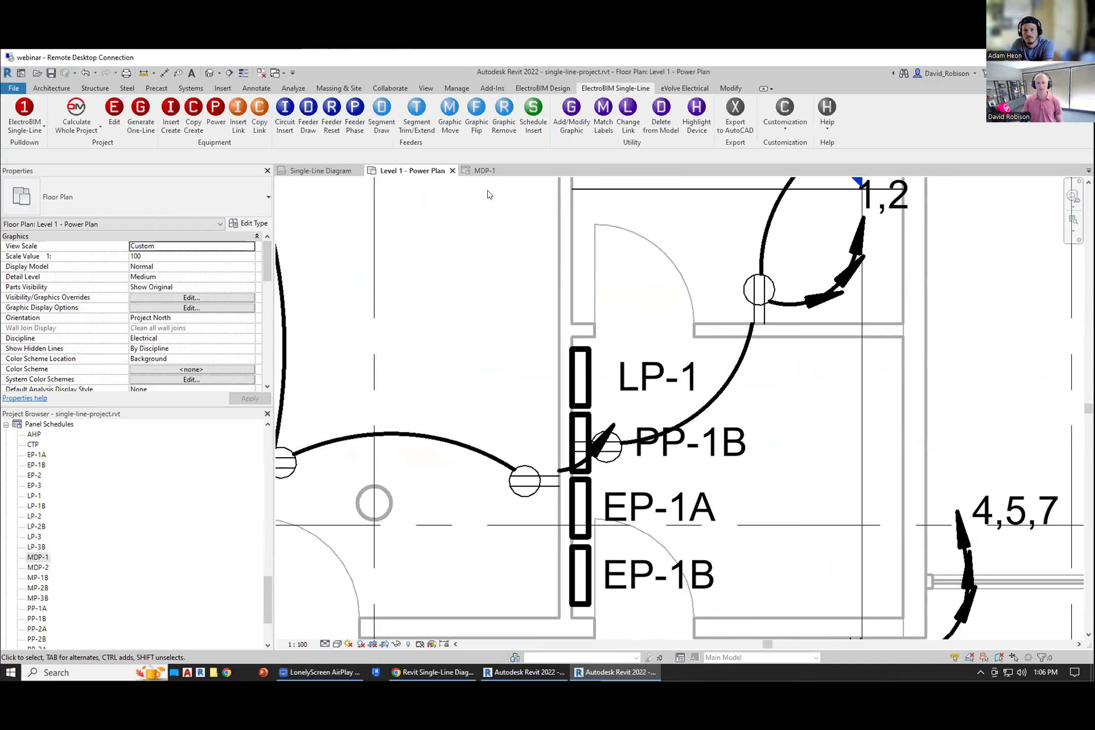
key("ctrl+Tab")
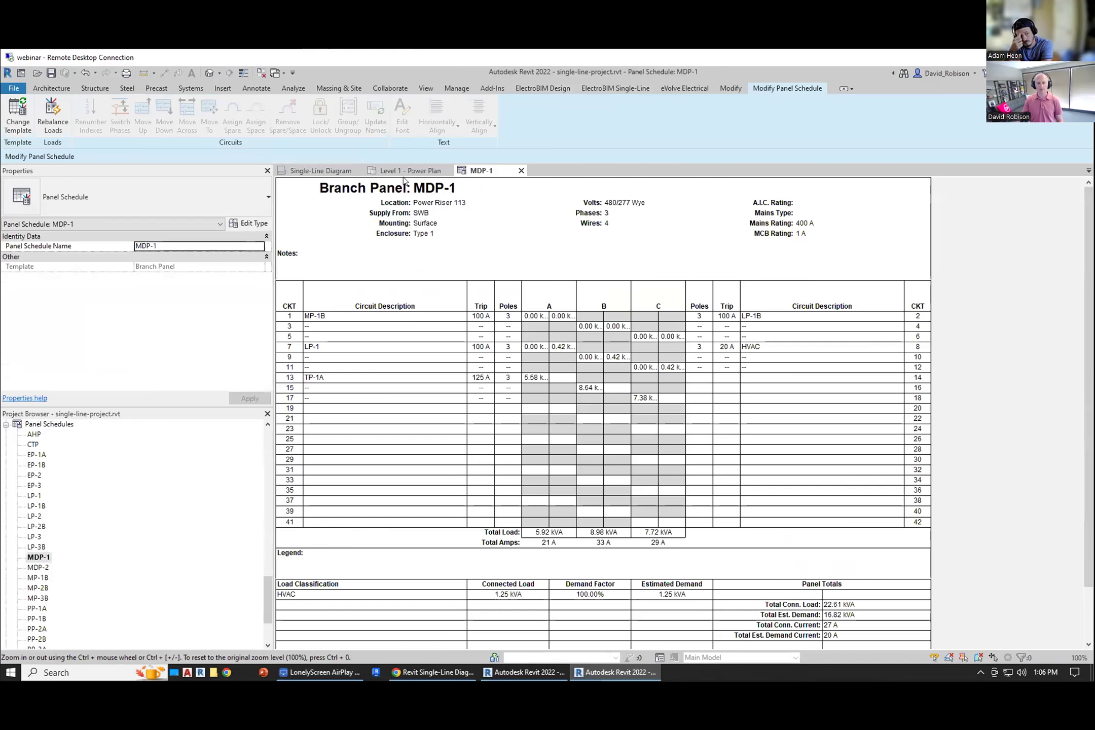
left_click(410, 171)
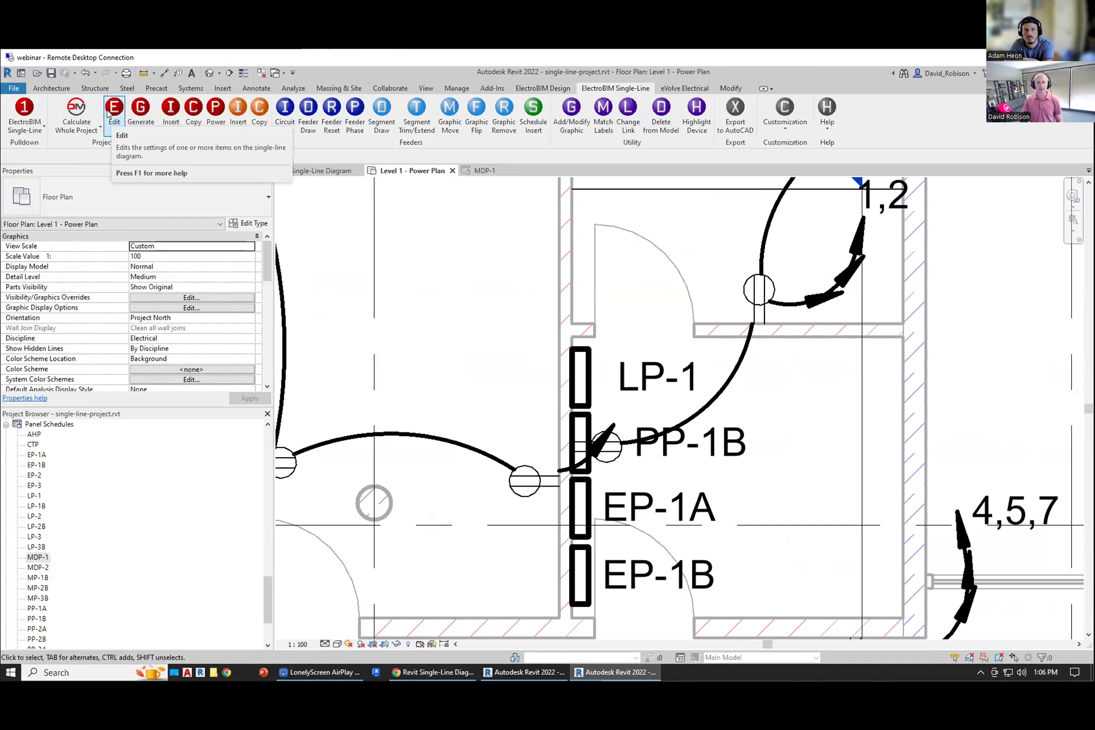
left_click(563, 89)
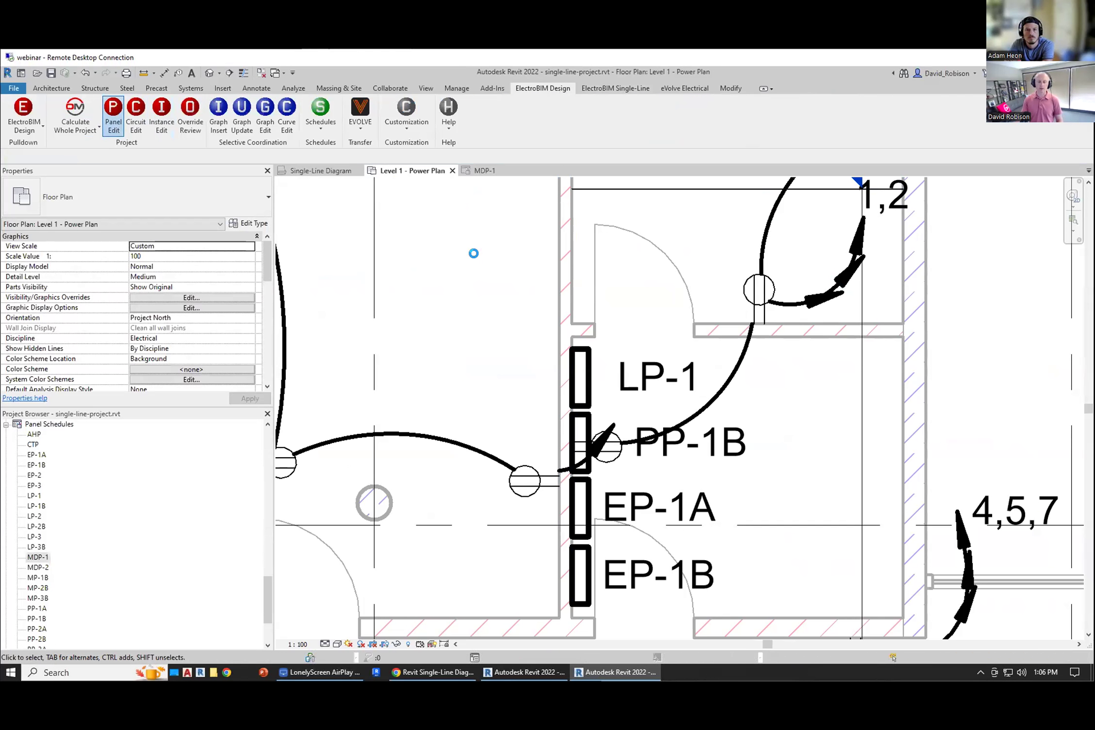
left_click(295, 231)
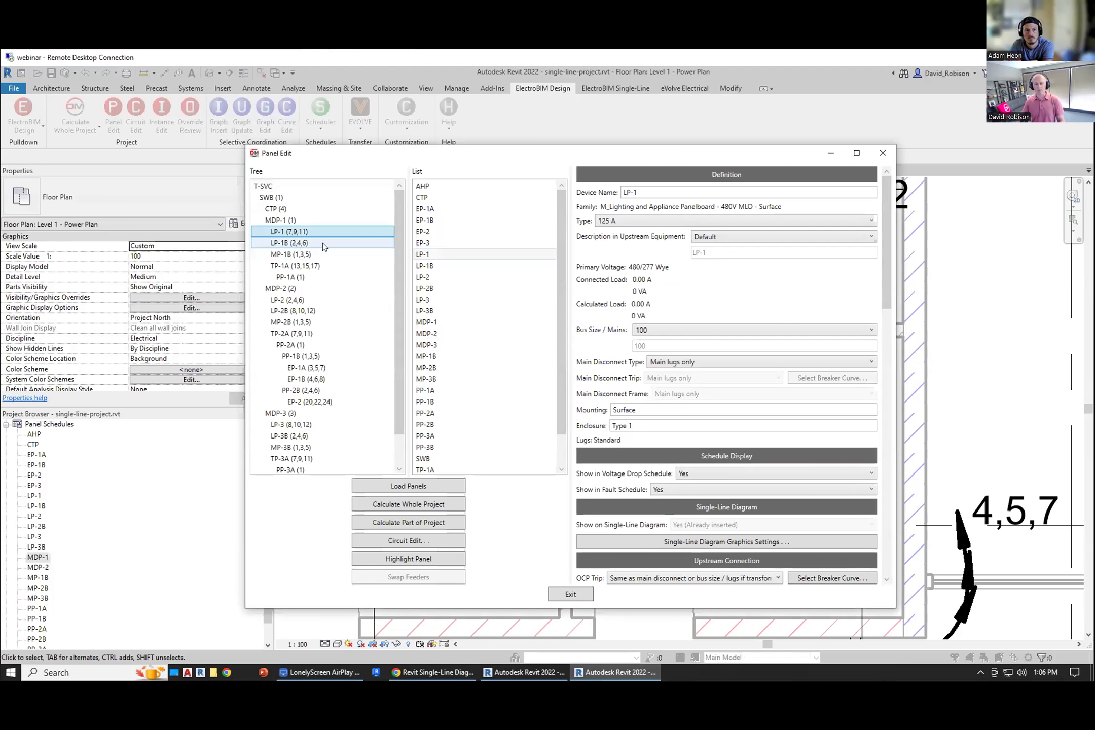
left_click(657, 192)
type("A")
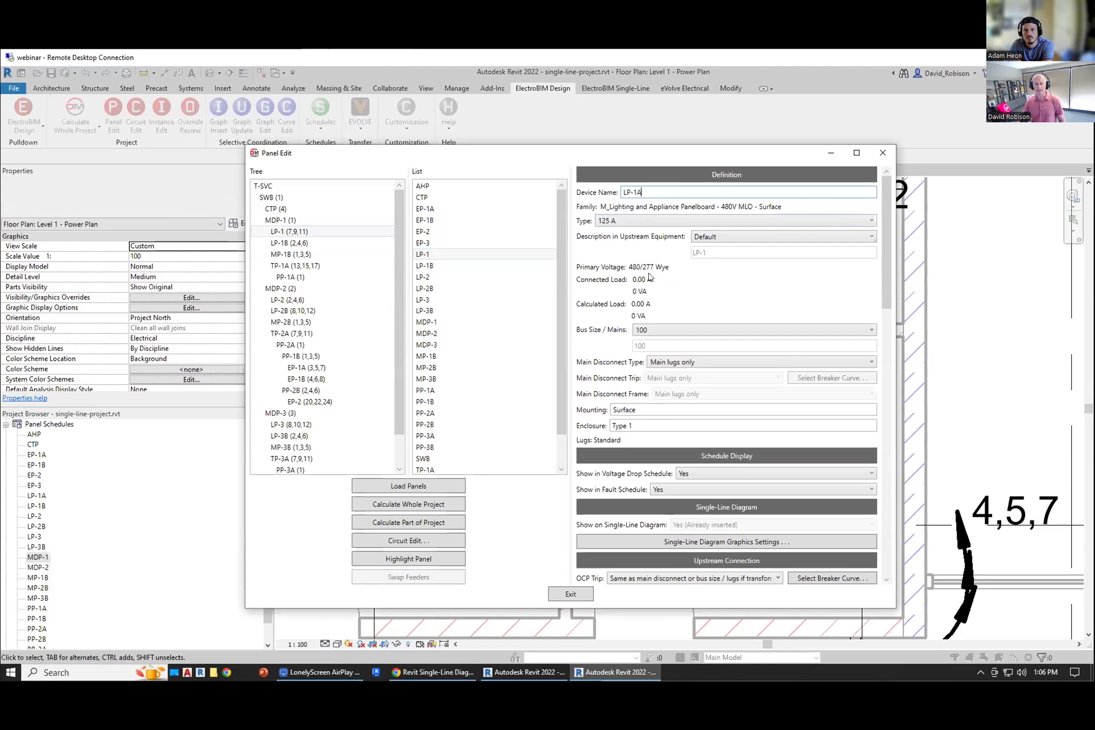
left_click(648, 331)
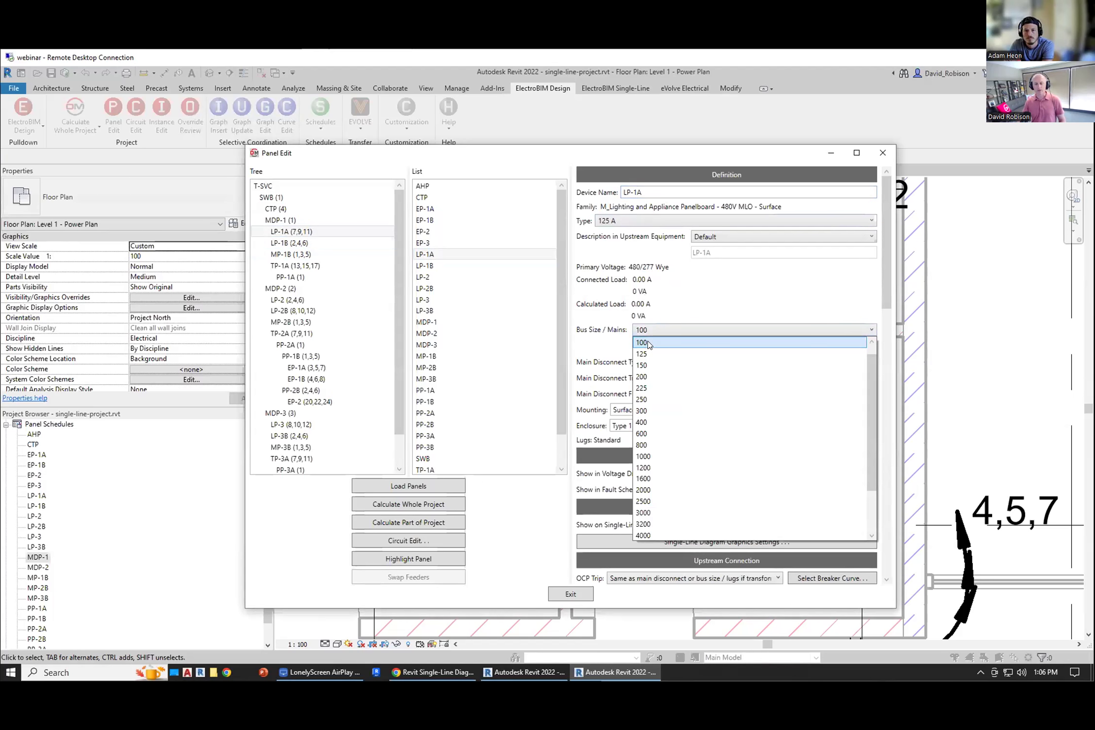
left_click(641, 376)
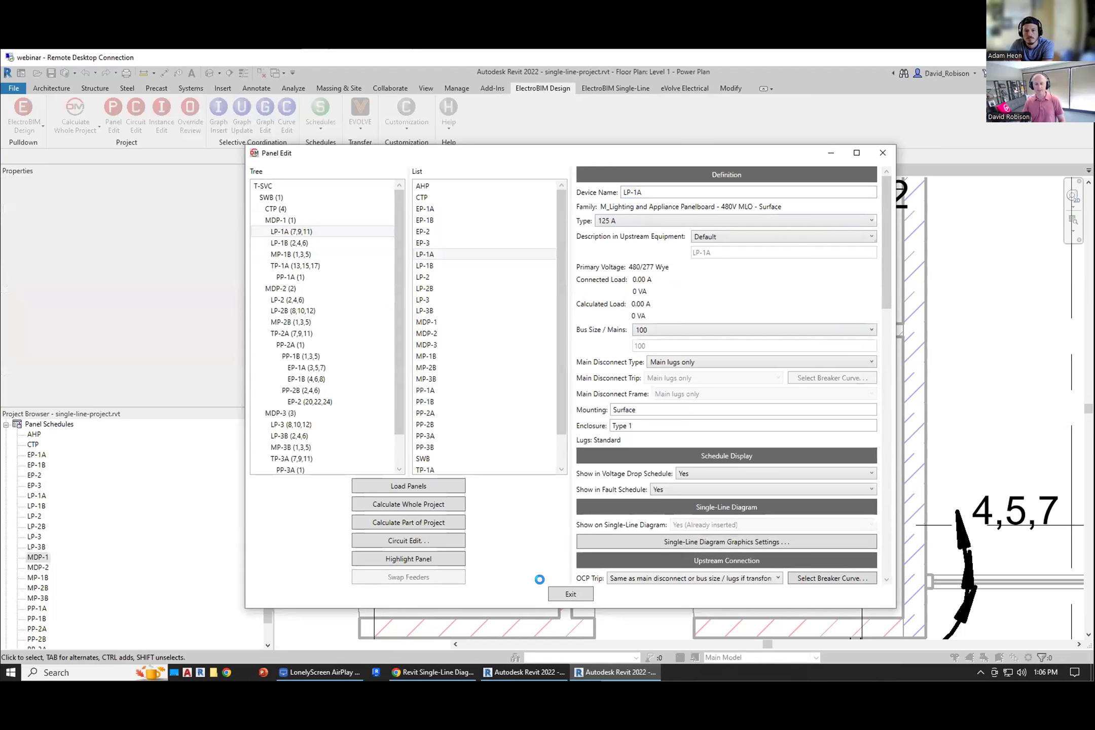
left_click(570, 594)
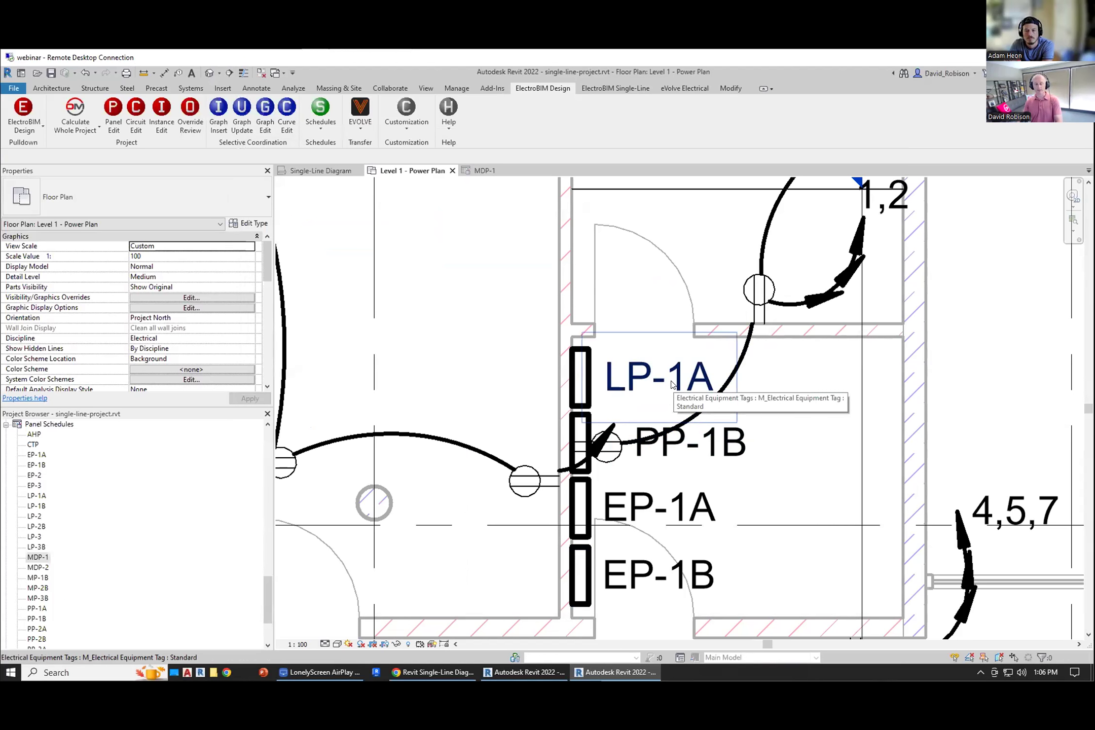
Step: Review panel LP-1A in the single-line diagram, the MDP-1 panel schedule and the floor plan
left_click(323, 173)
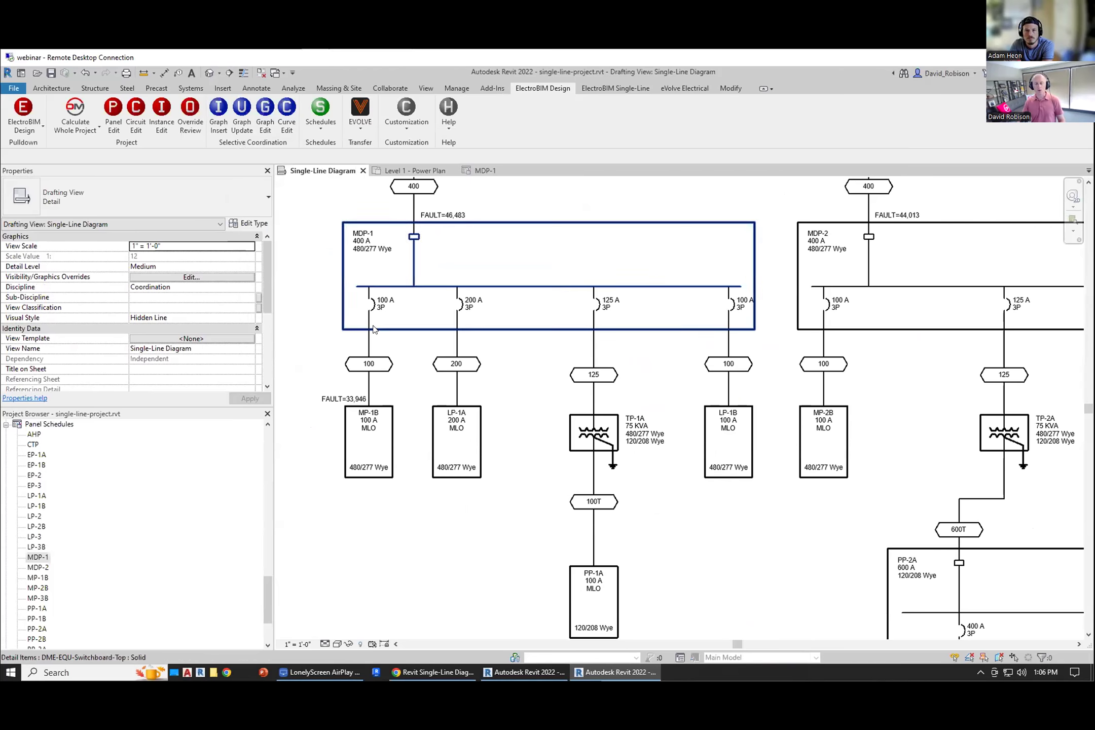
scroll(439, 406, "up", 2)
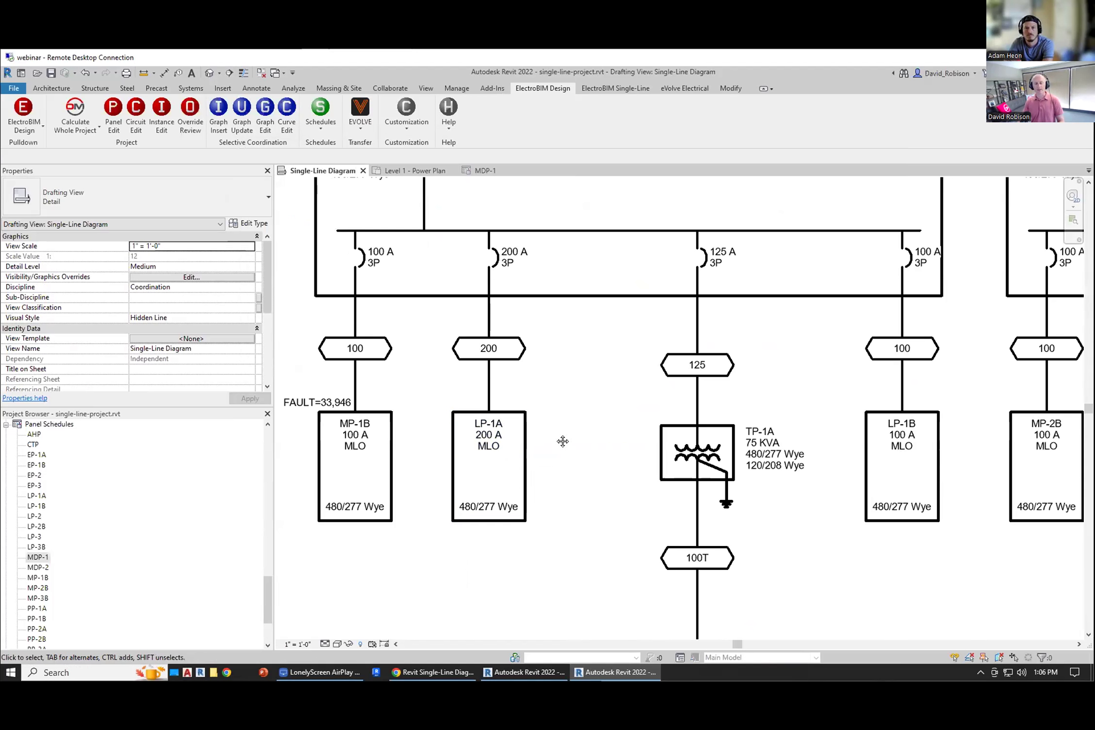
middle_click_drag(562, 443, 561, 434)
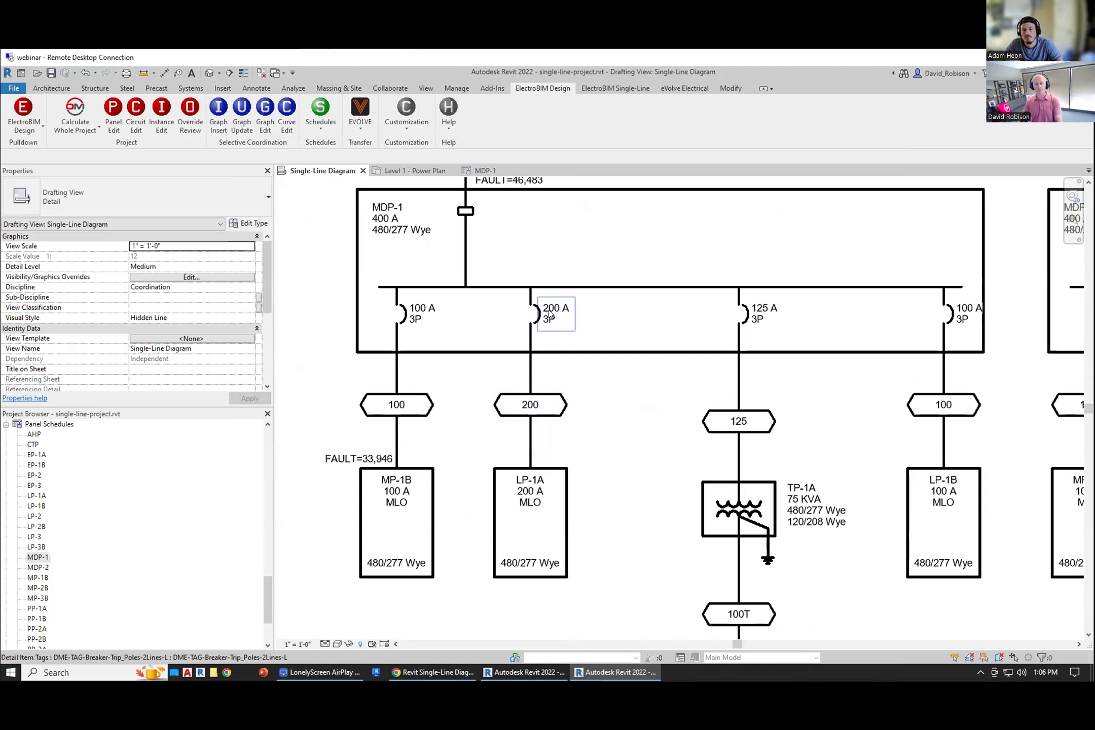
left_click(486, 170)
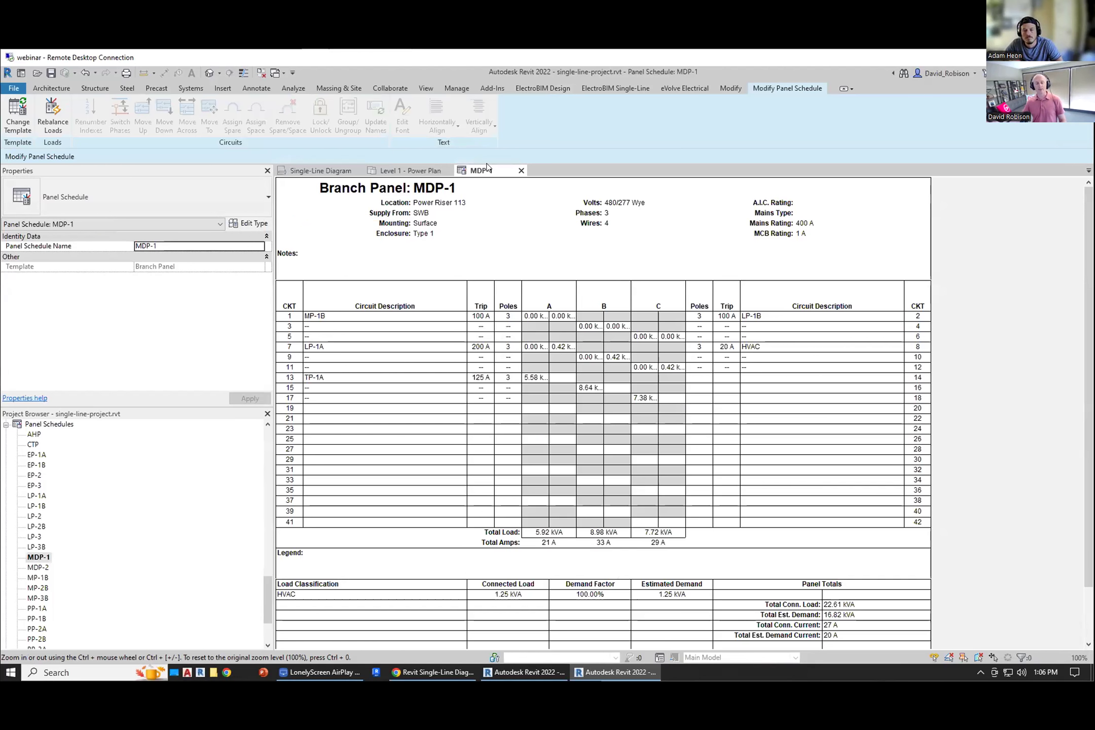
left_click(329, 346)
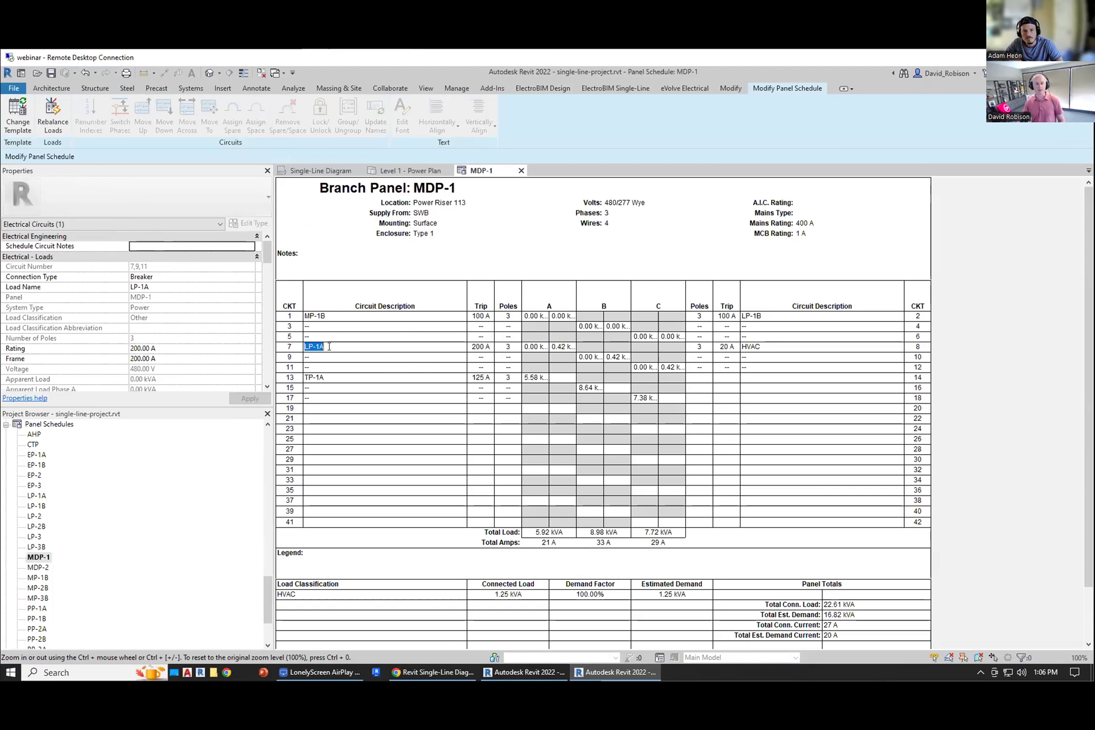
left_click(471, 346)
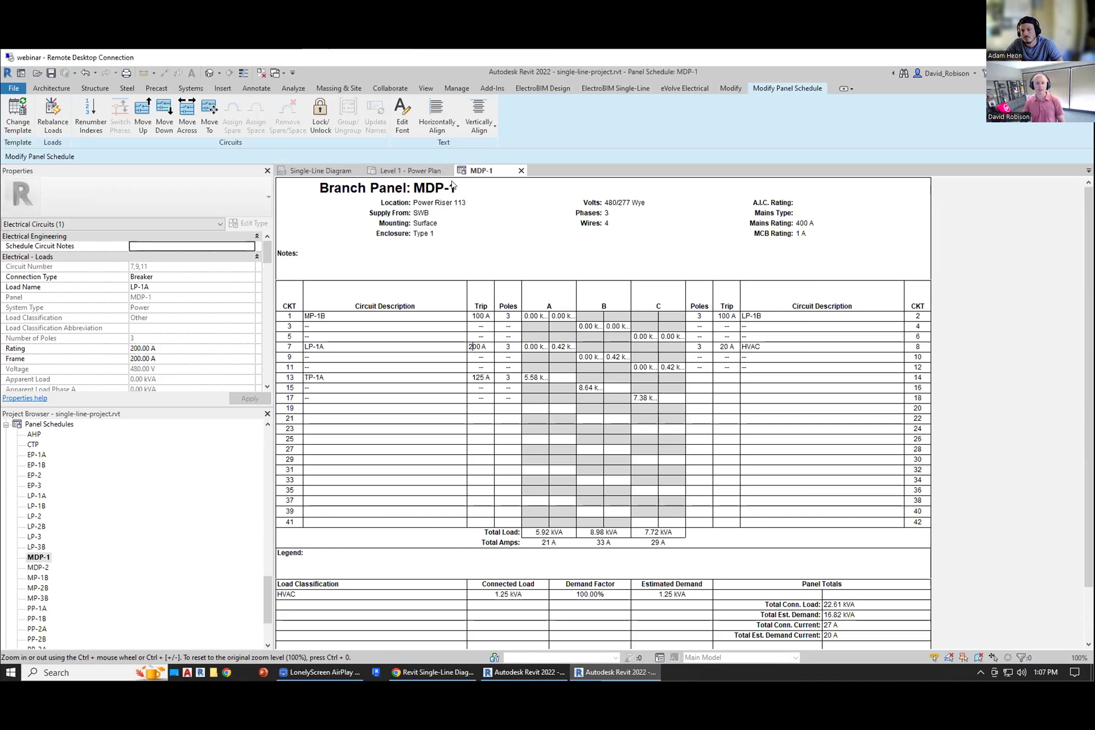
left_click(401, 170)
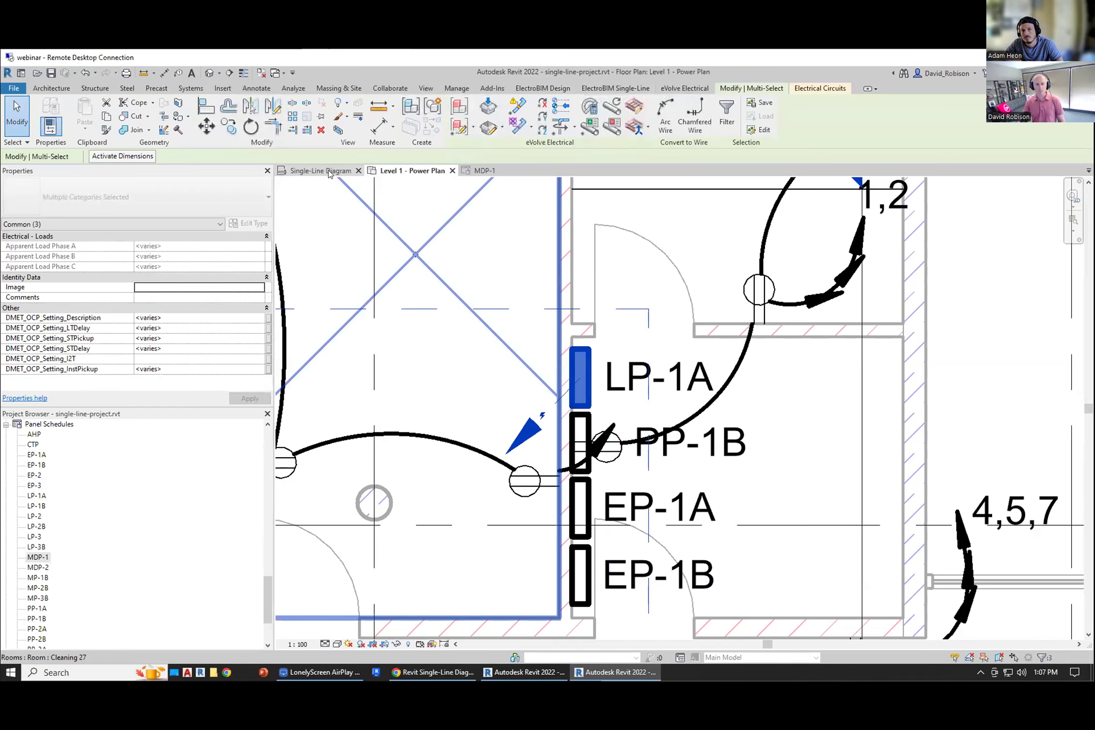
Step: Open the voltage drop schedule from the single-line diagram
left_click(330, 171)
scroll(631, 428, "down", 6)
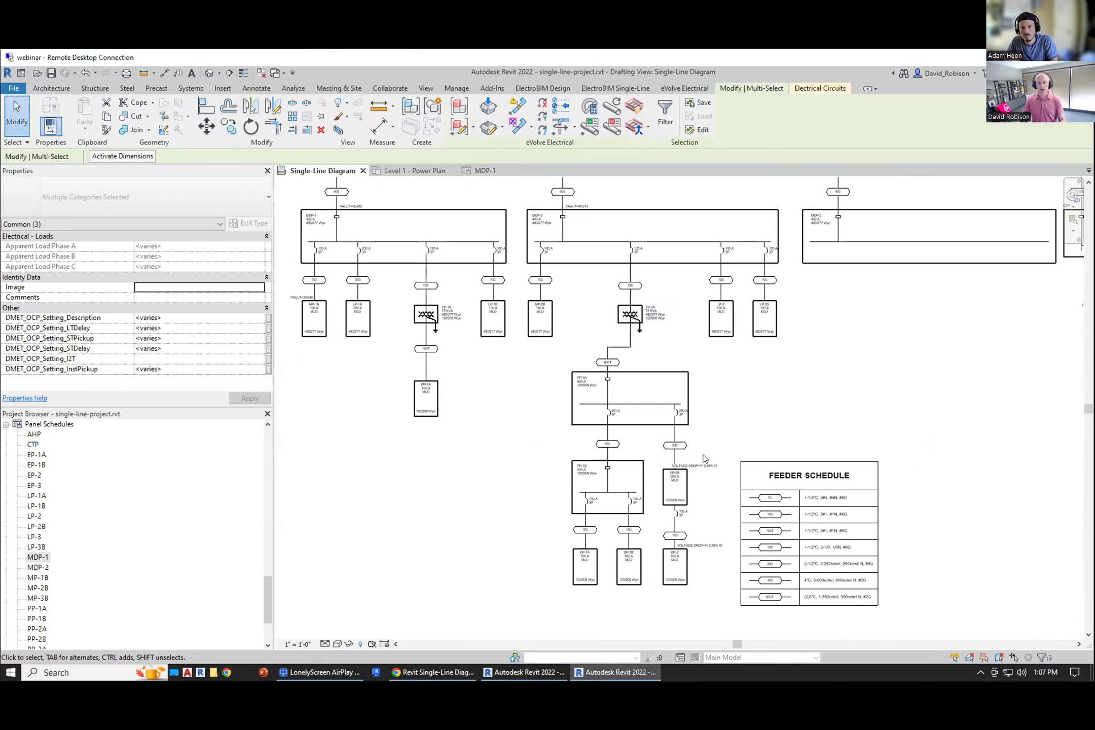
scroll(710, 500, "up", 5)
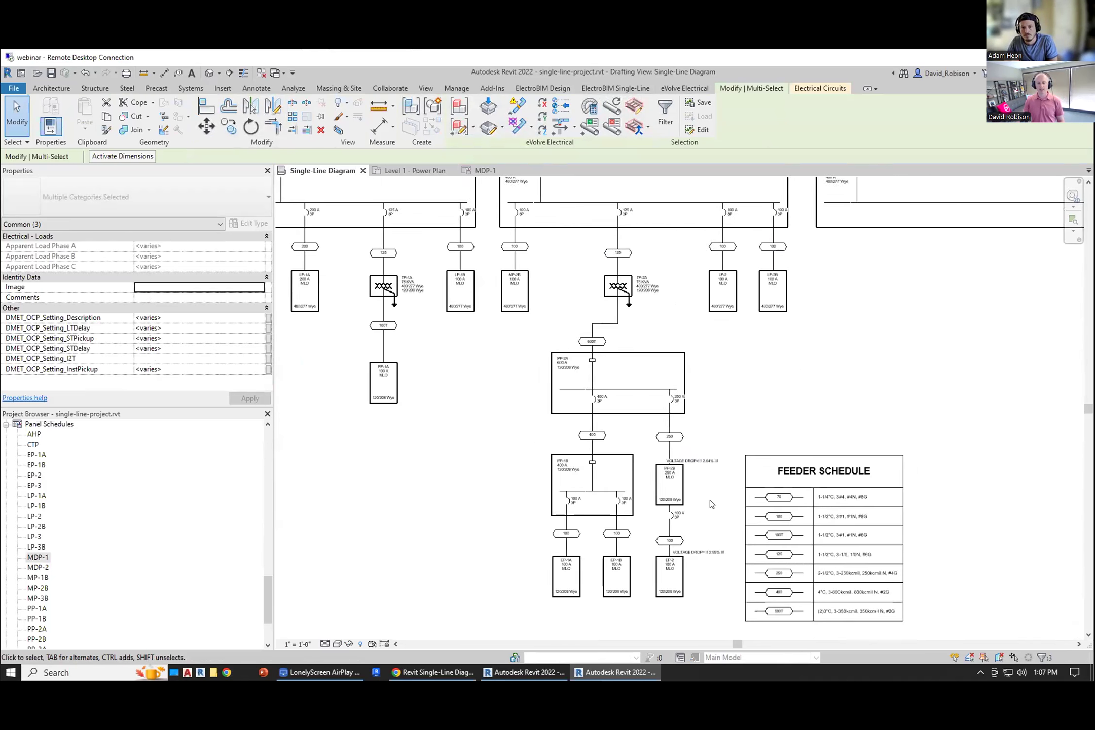
scroll(675, 432, "up", 1)
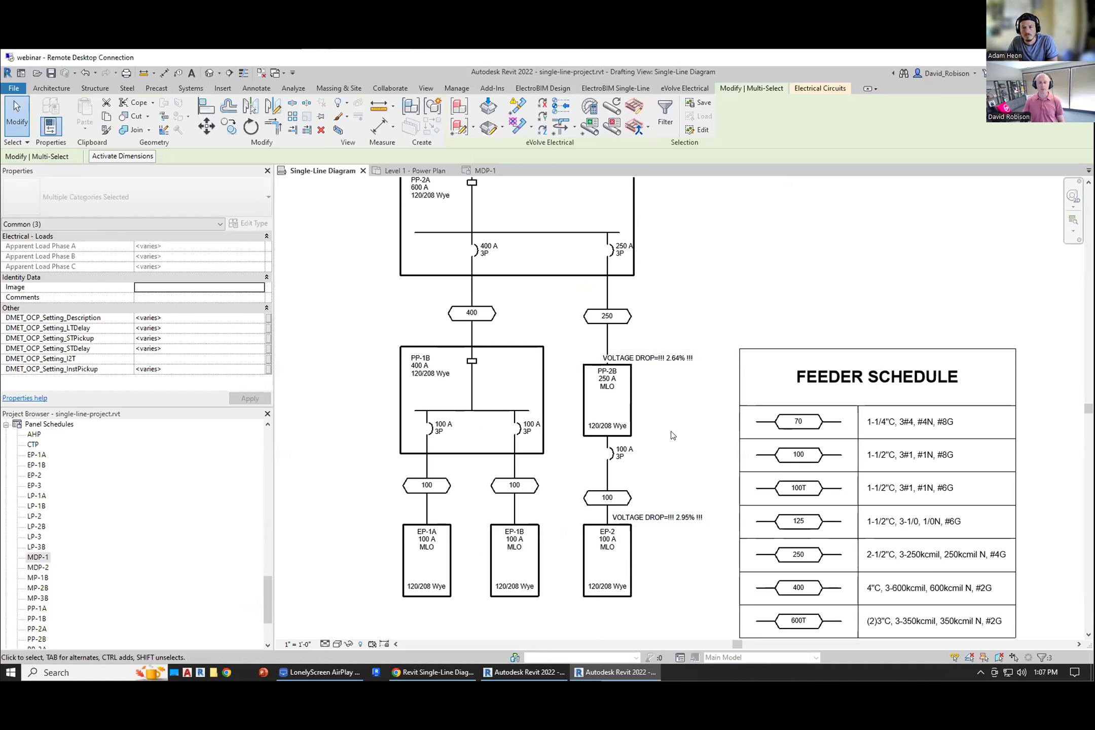
left_click(543, 88)
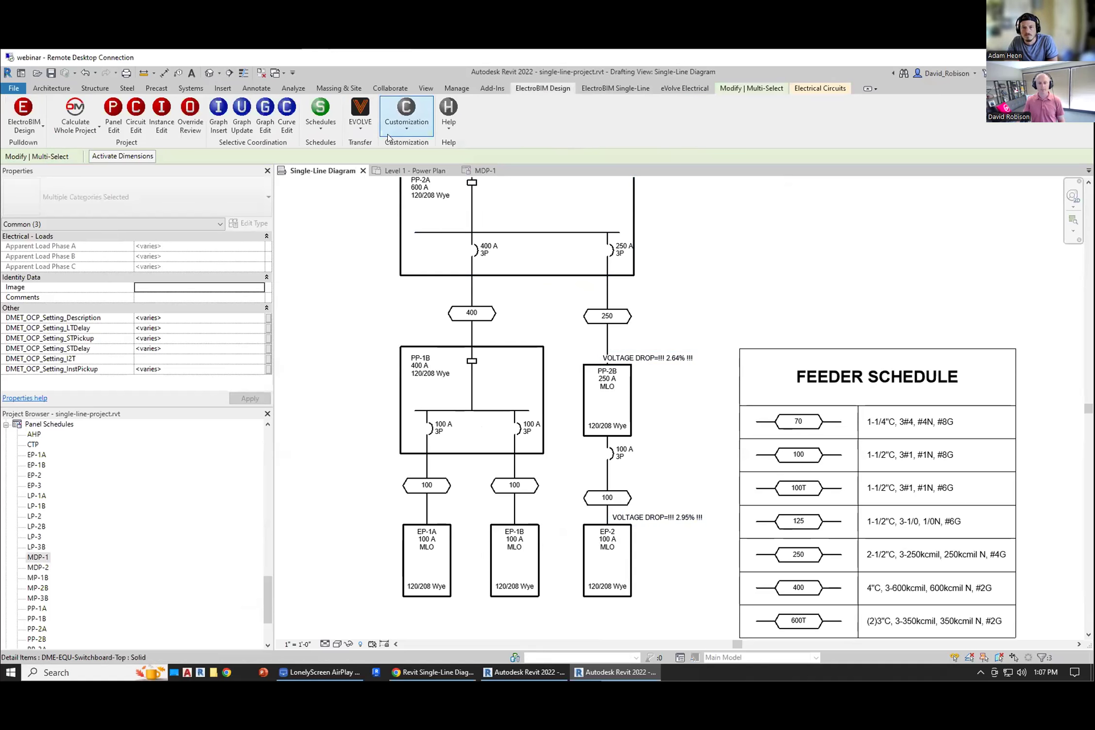
left_click(321, 119)
left_click(325, 157)
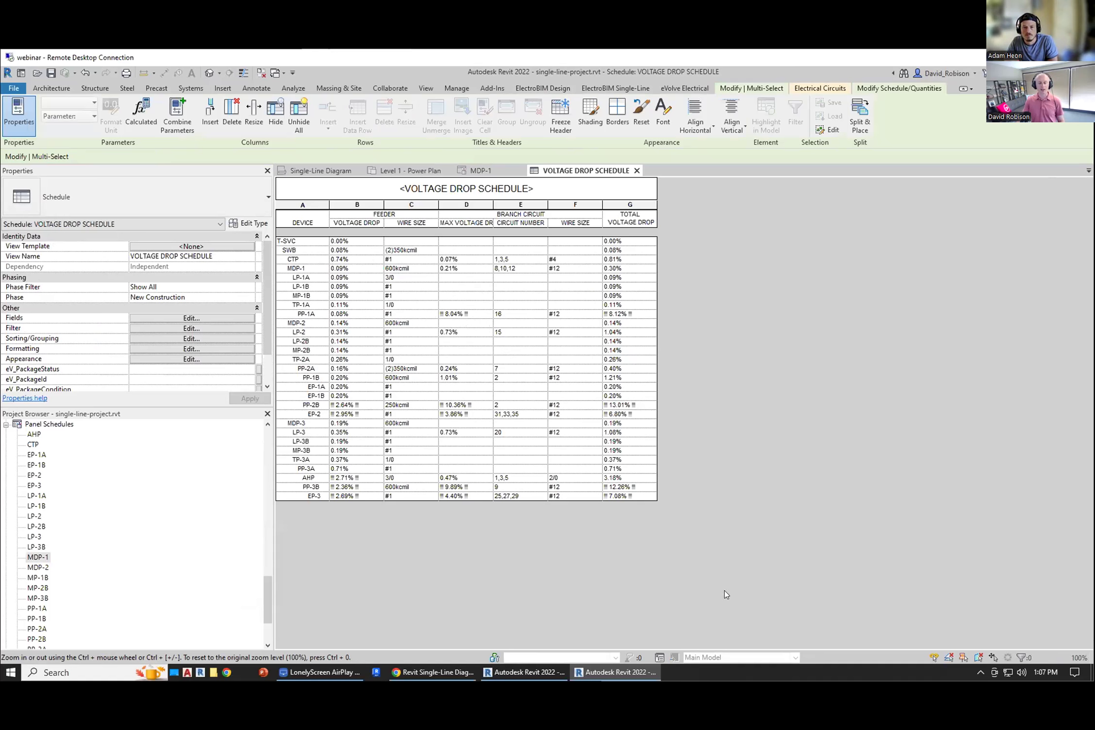
Step: In the project options, set both Upsize feeders and Upsize branch circuits to Yes
left_click(542, 88)
left_click(414, 118)
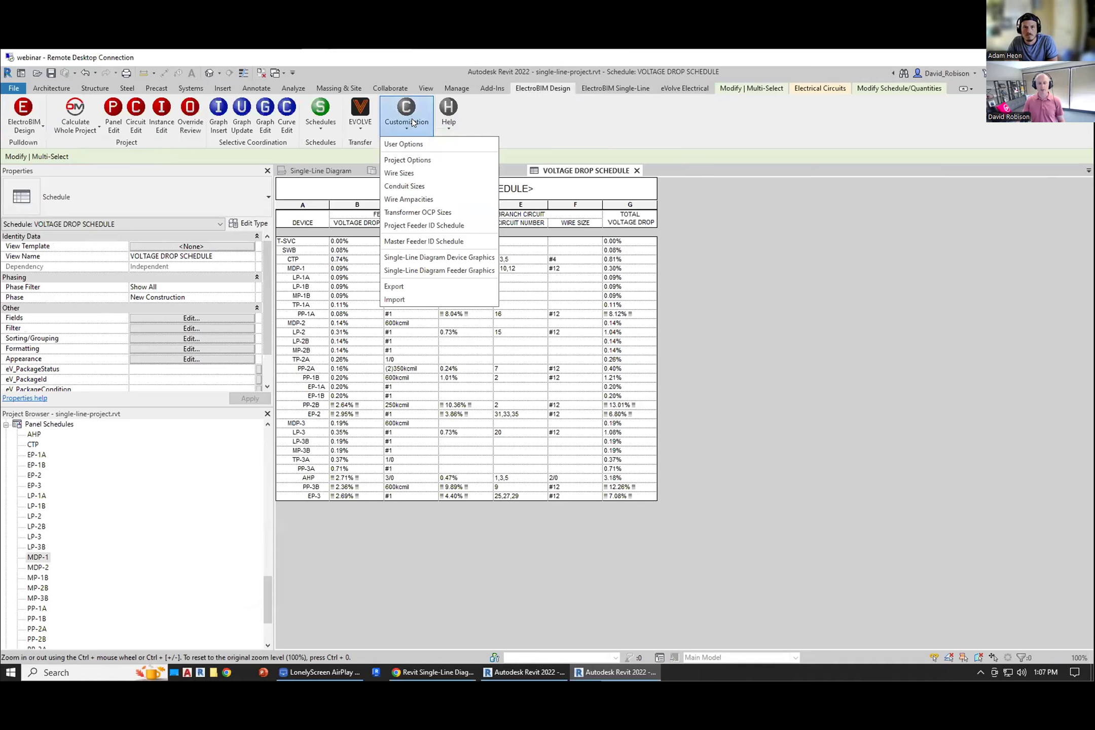
left_click(416, 161)
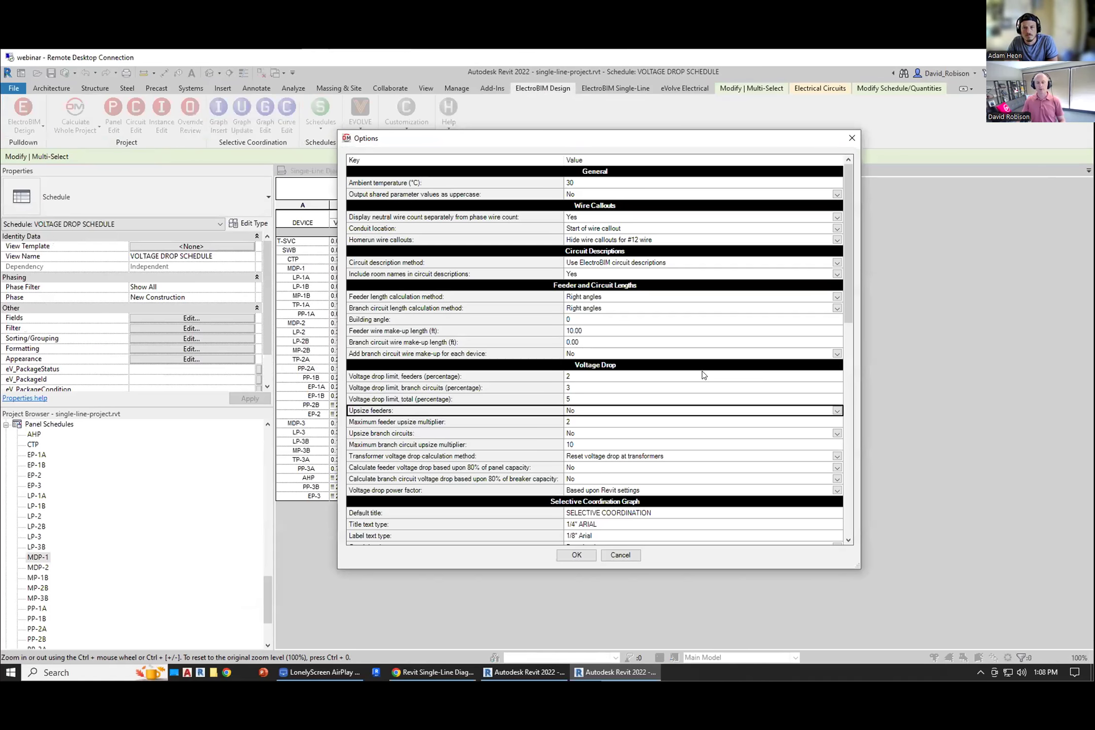
left_click(596, 414)
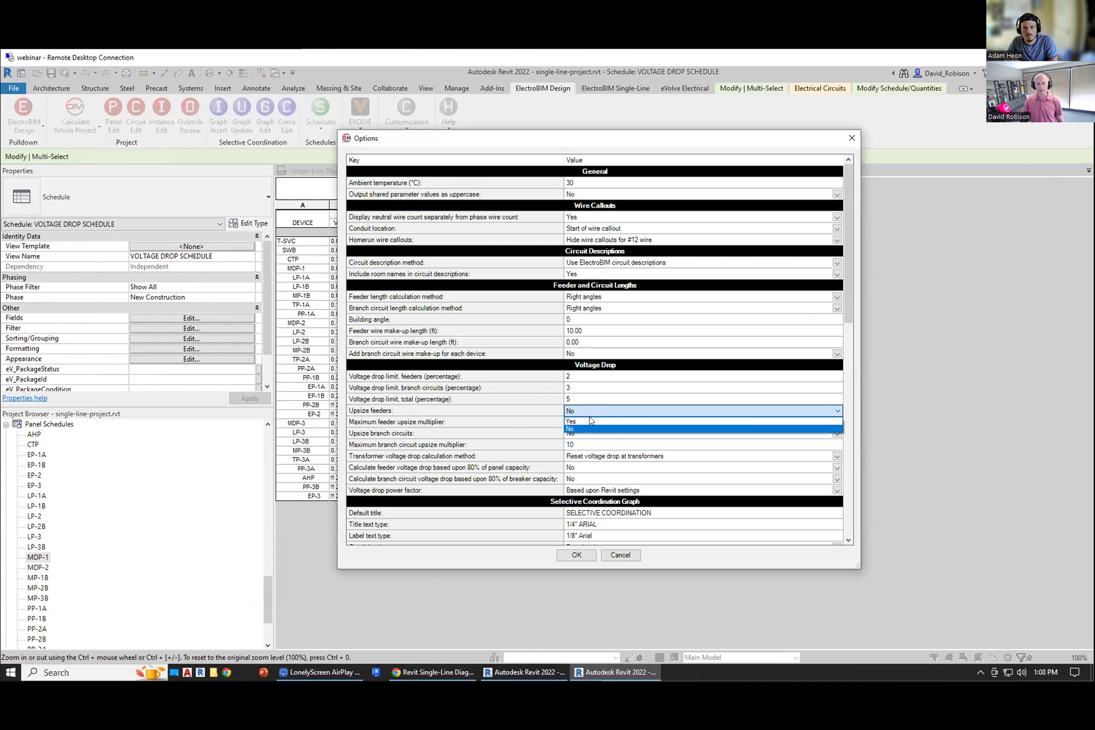
left_click(585, 425)
left_click(592, 435)
left_click(592, 434)
left_click(593, 445)
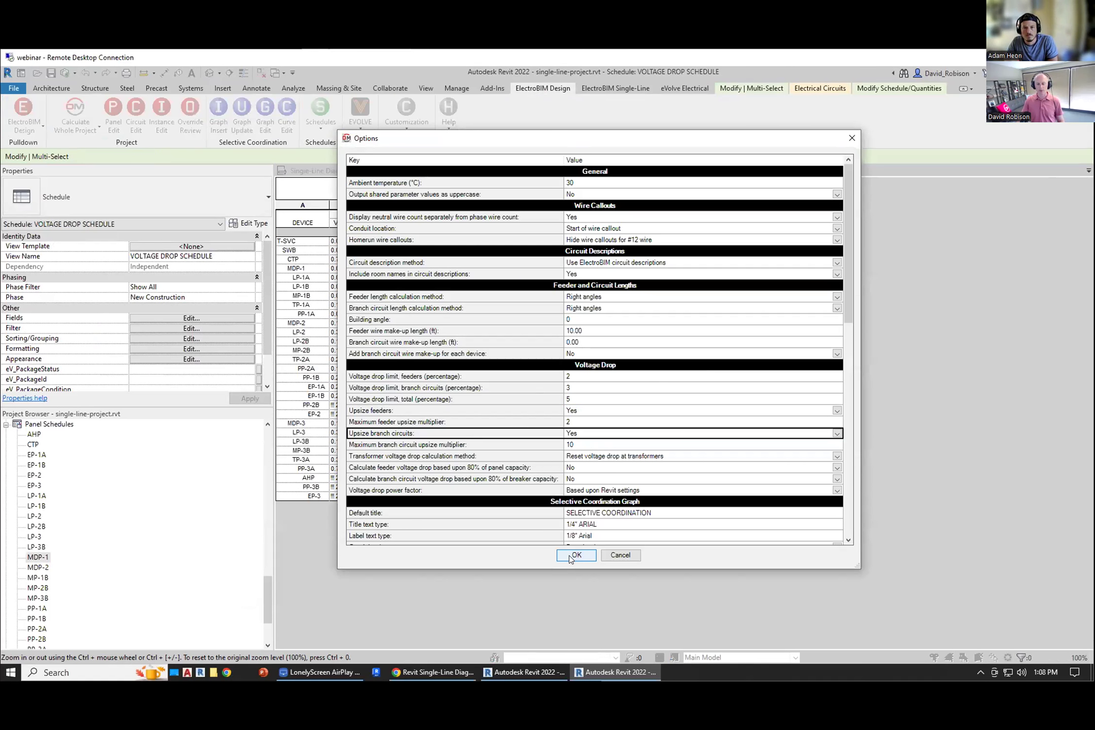
left_click(573, 554)
Step: Review the recalculated voltage drops in the schedule and on the single-line diagram
left_click(522, 359)
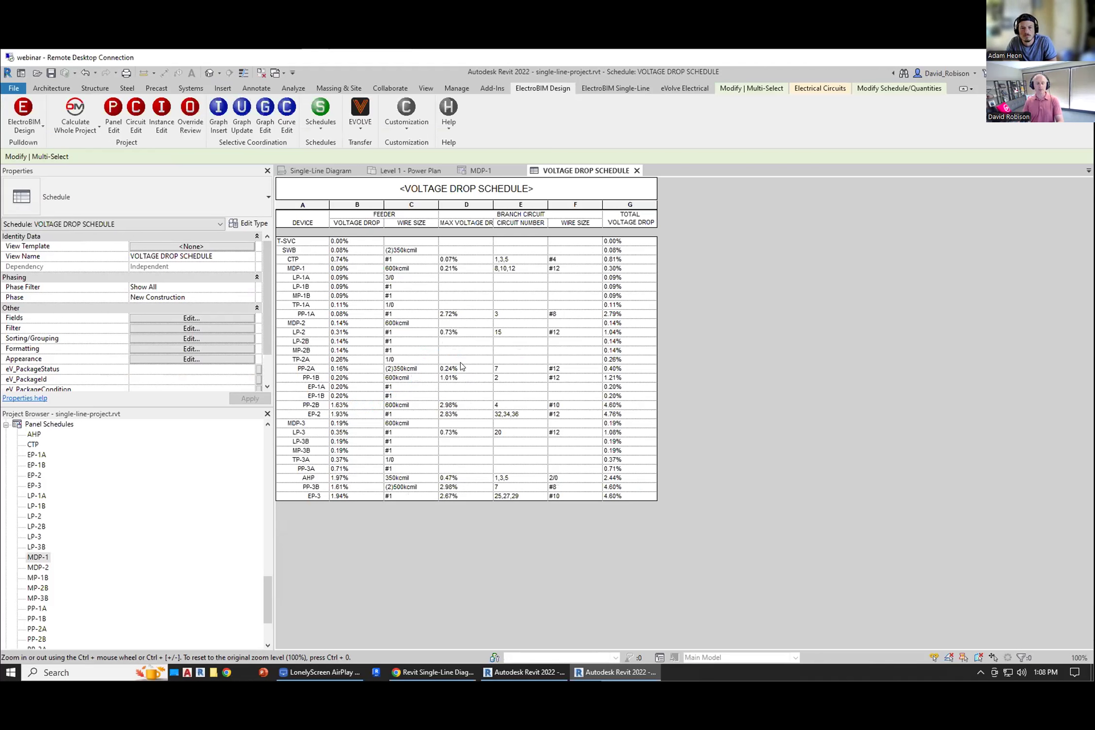
left_click(354, 414)
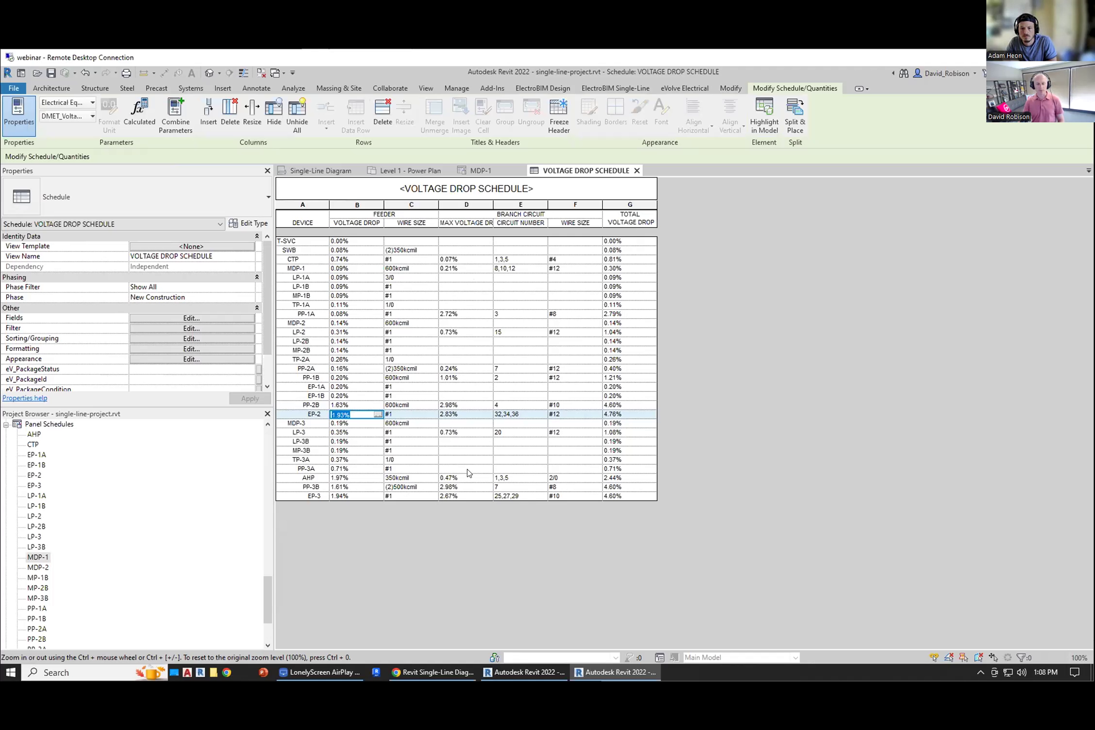
left_click(339, 171)
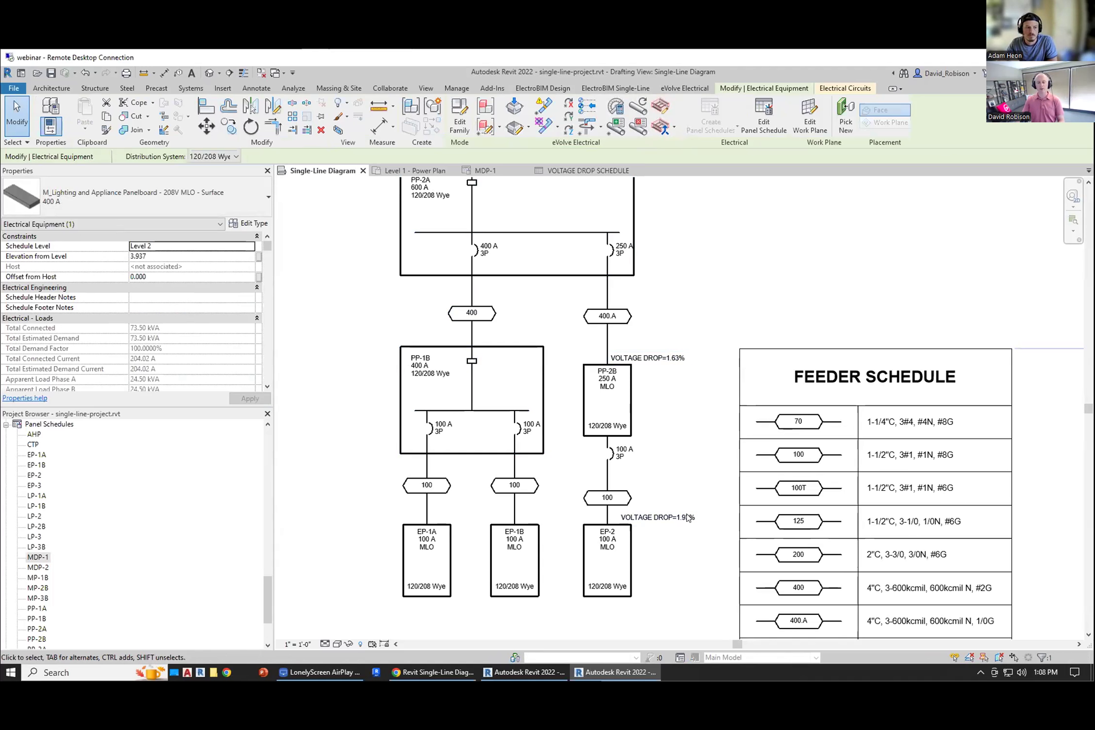
middle_click_drag(685, 454, 702, 478)
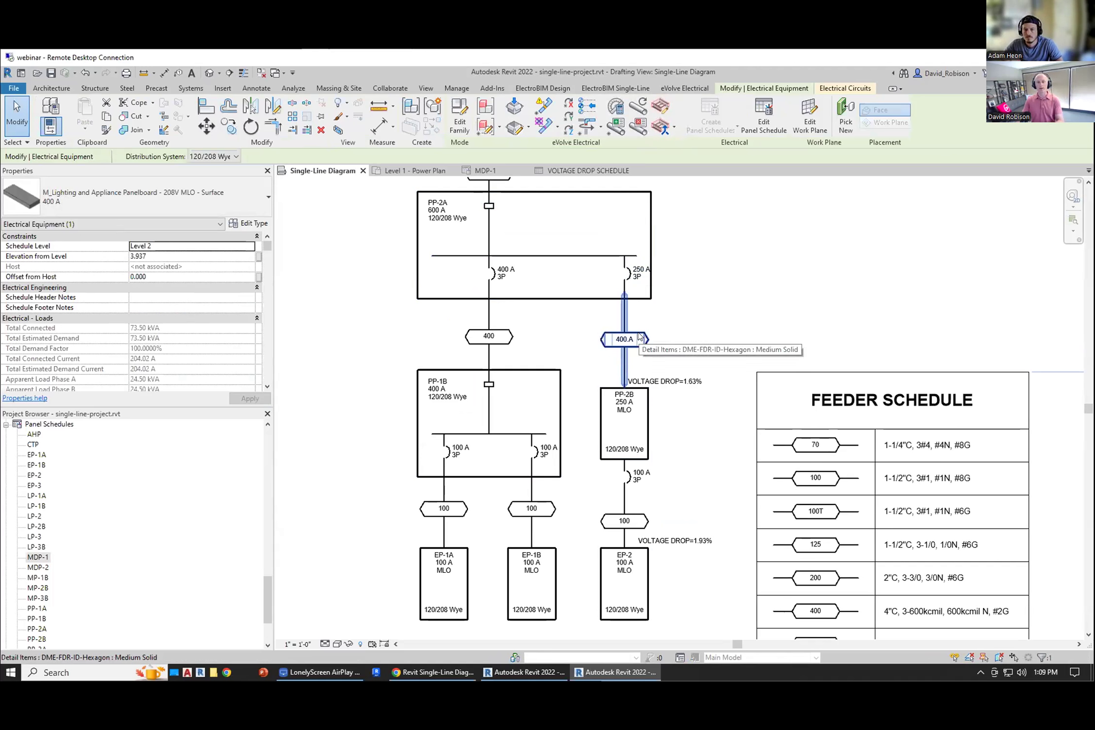
Step: Review the feeder tags and the feeder schedule on the single-line diagram
middle_click_drag(697, 360, 653, 323)
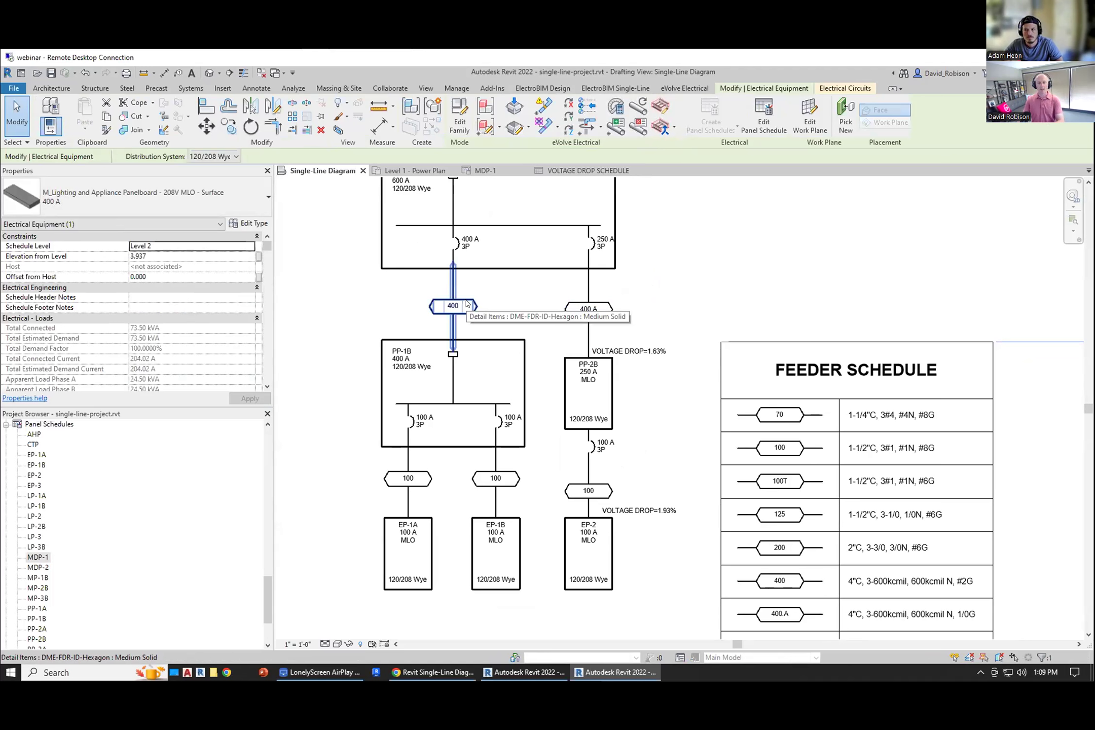
middle_click_drag(660, 336, 588, 262)
scroll(626, 518, "up", 1)
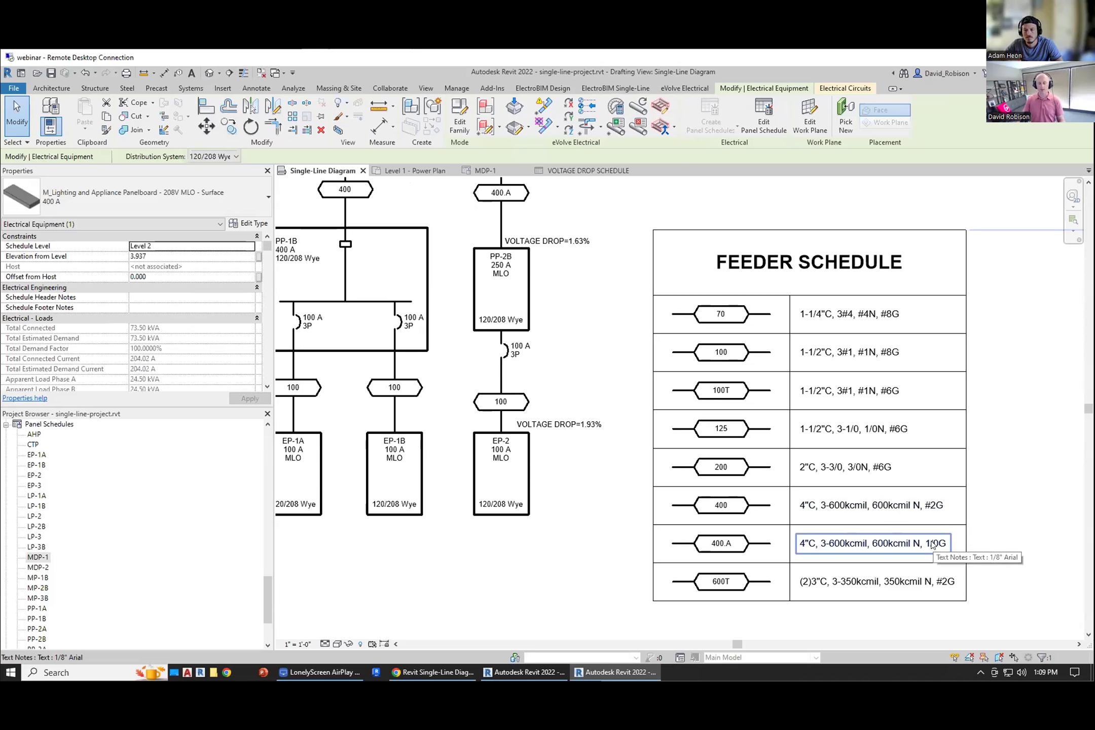
scroll(968, 512, "up", 1)
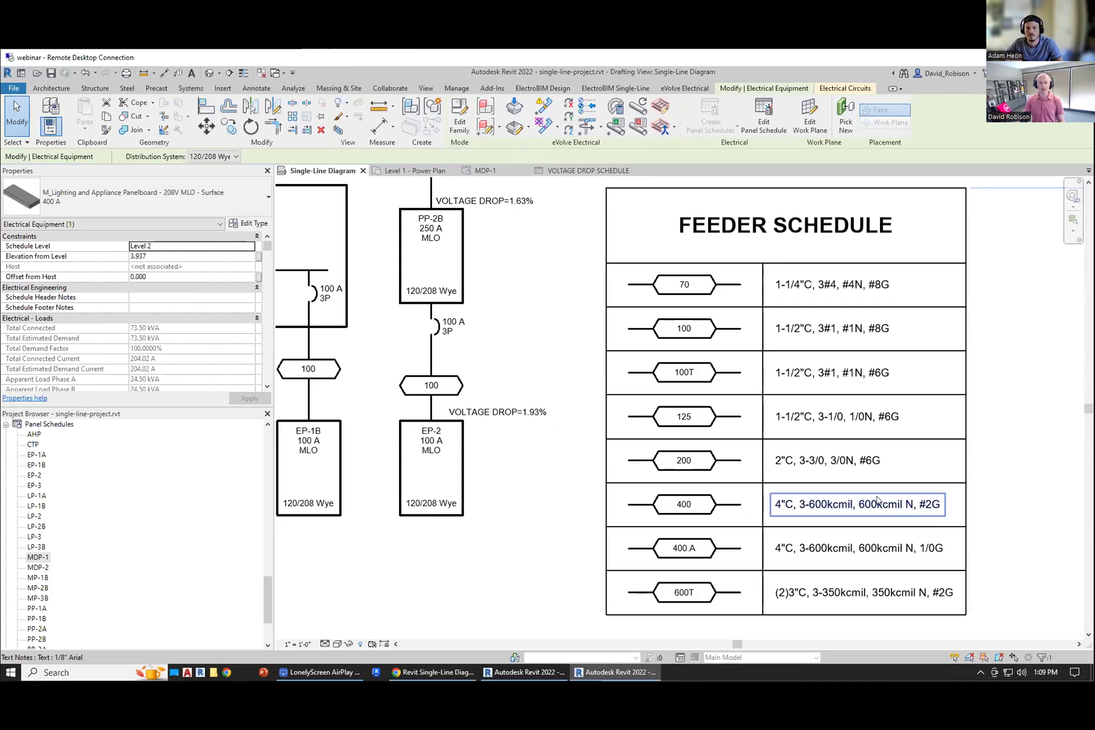
scroll(528, 524, "down", 2)
scroll(528, 524, "down", 2)
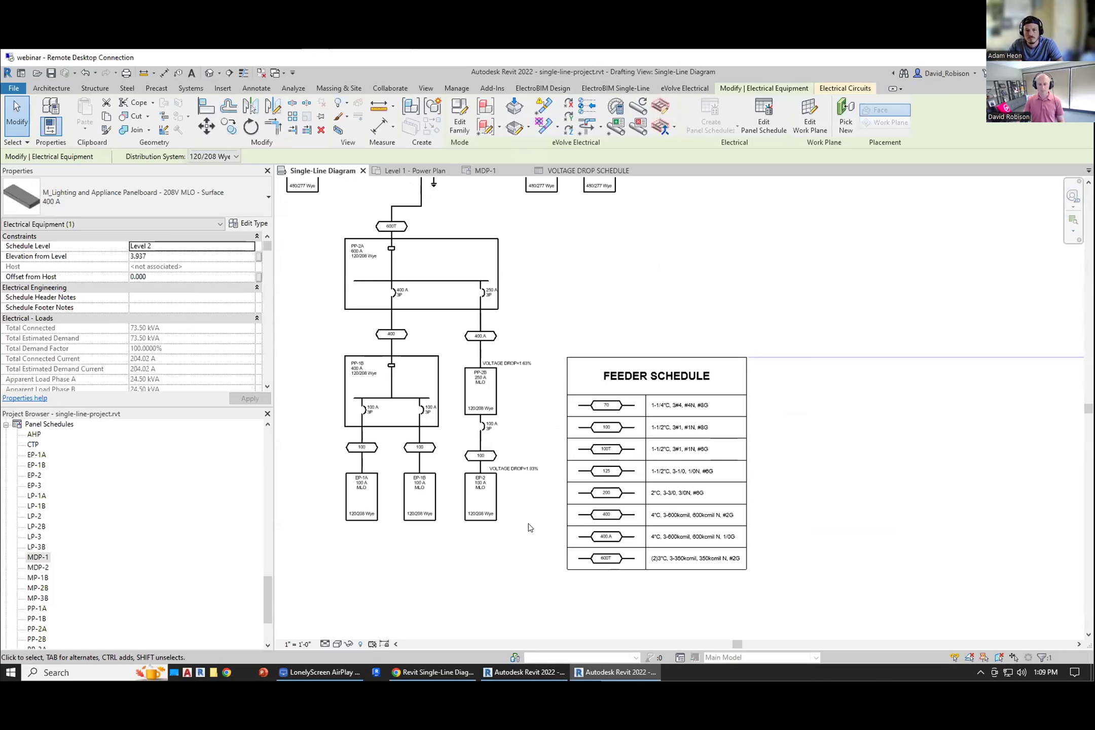
left_click(530, 520)
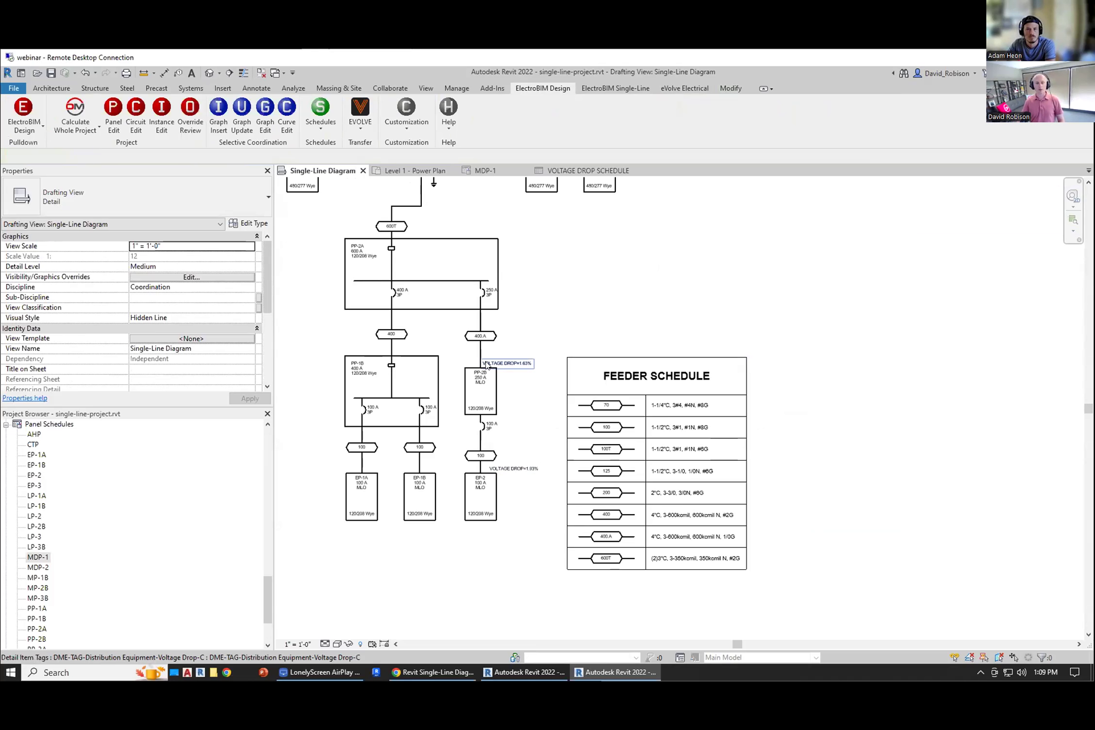
left_click(360, 118)
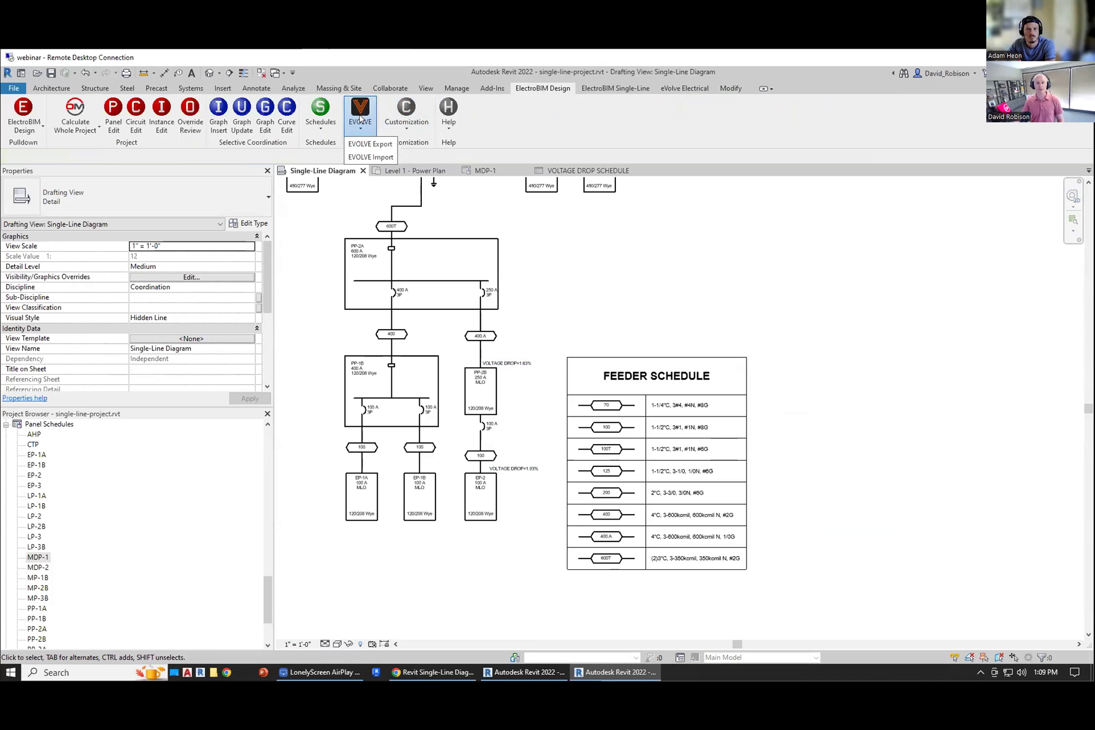
left_click(370, 145)
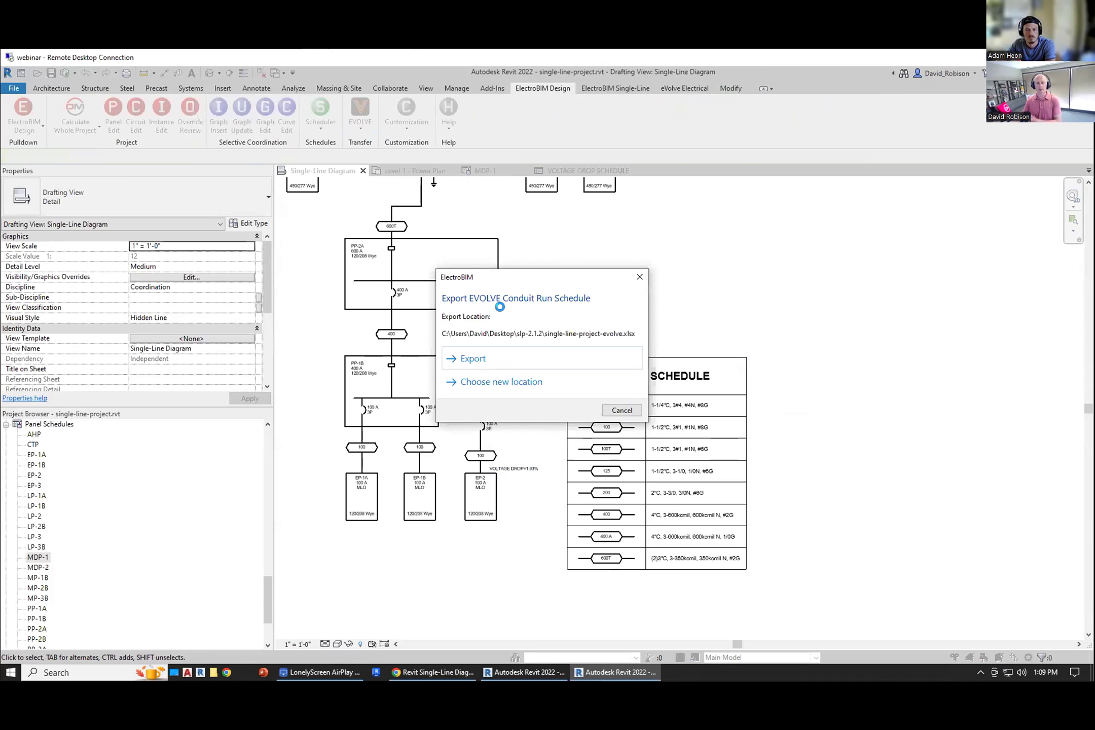
left_click(628, 409)
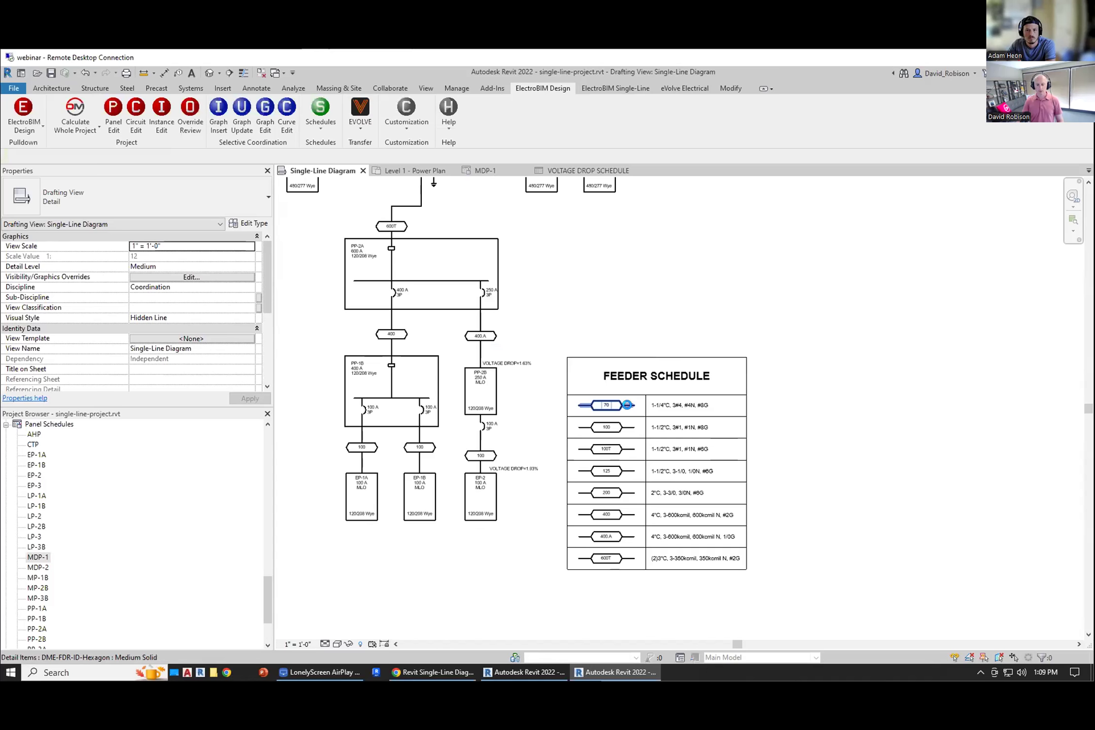
Step: Switch to the DM EVOLVE Demo project and export its EVOLVE conduit run schedule to the default Excel location
left_click(336, 672)
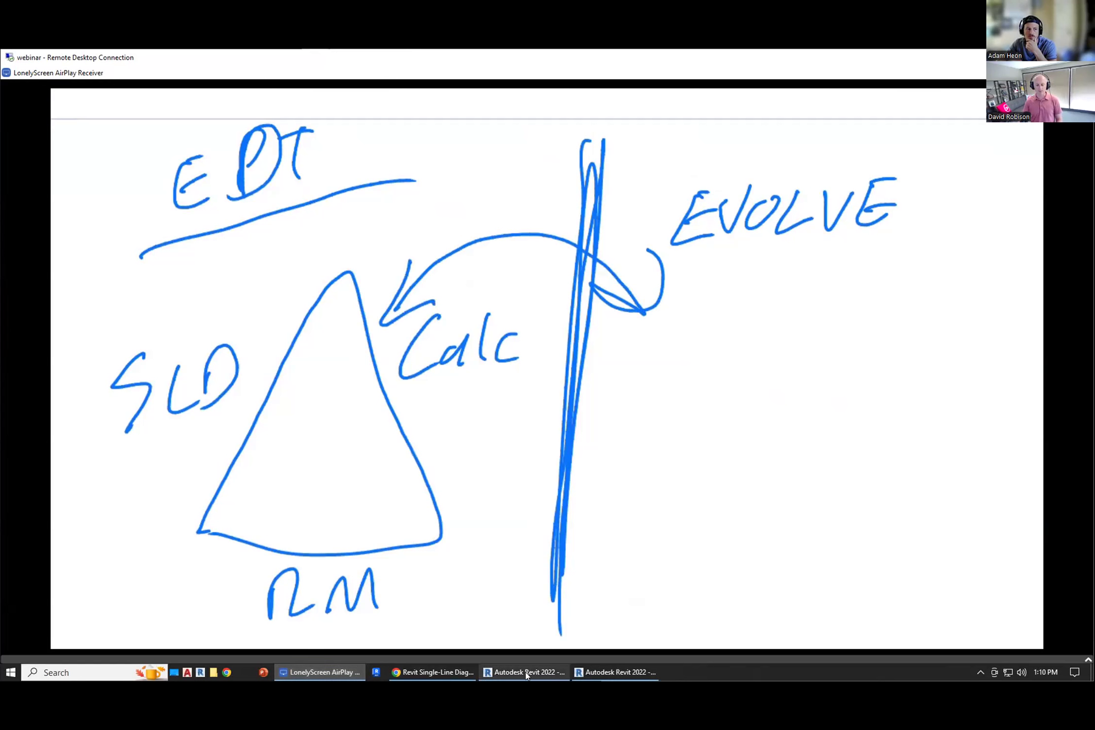
left_click(549, 667)
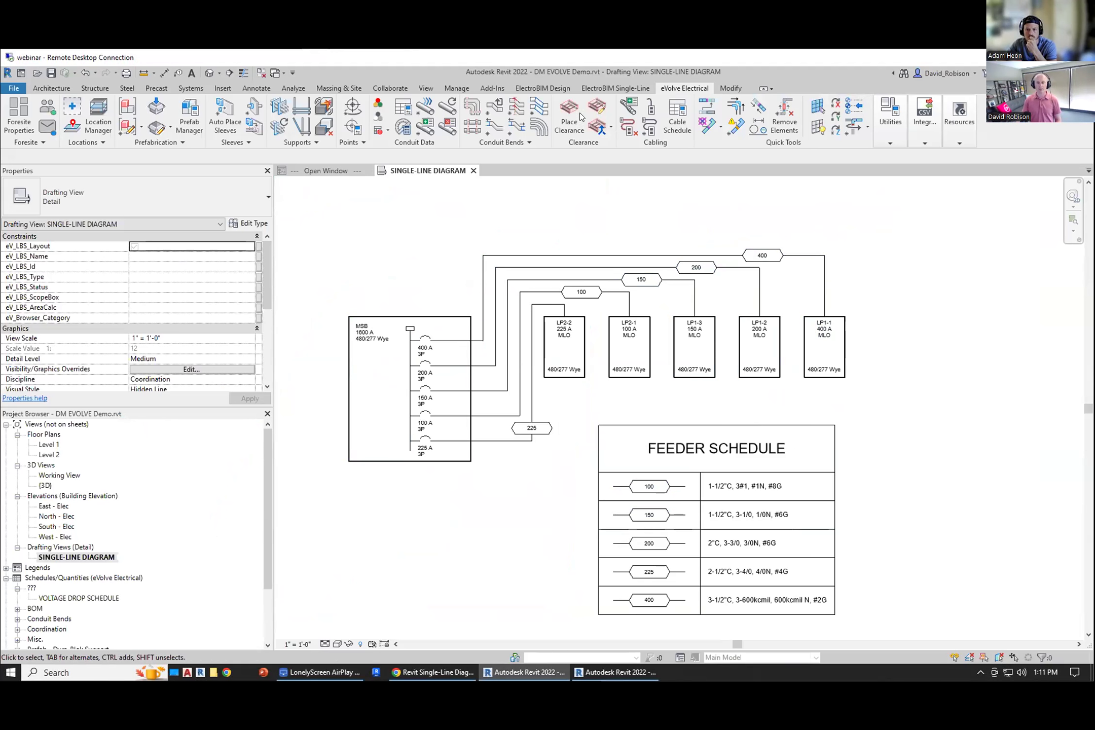
left_click(543, 88)
left_click(361, 114)
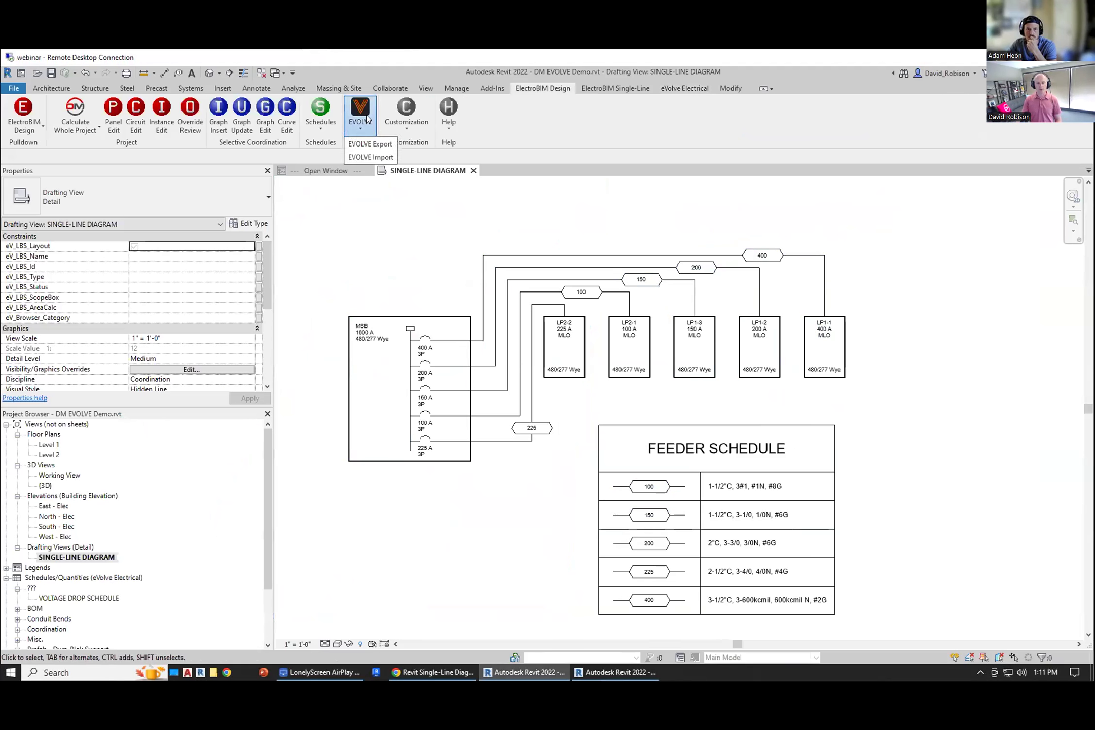
left_click(371, 144)
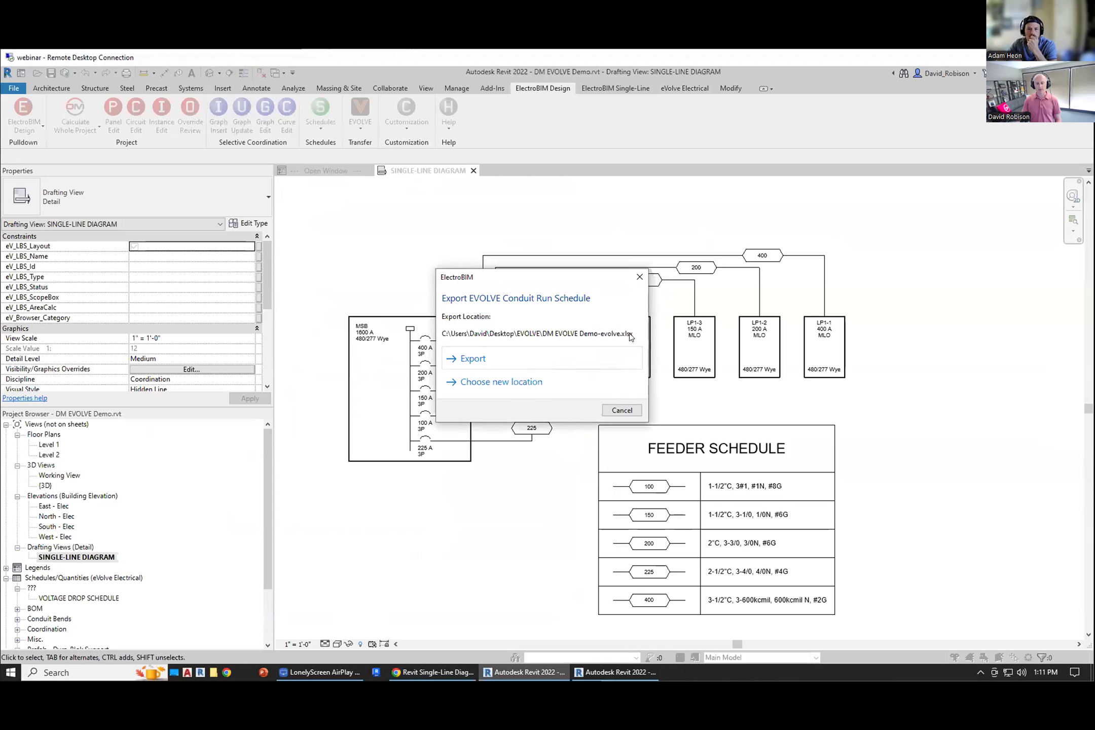
left_click(489, 361)
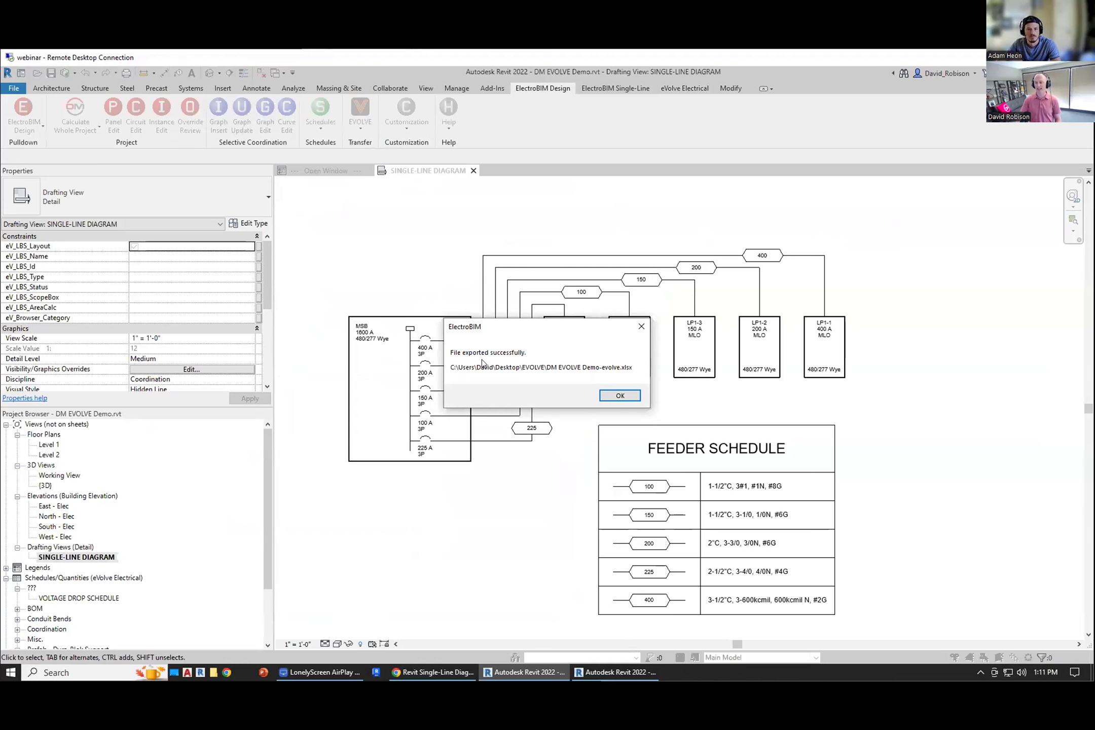
left_click(620, 395)
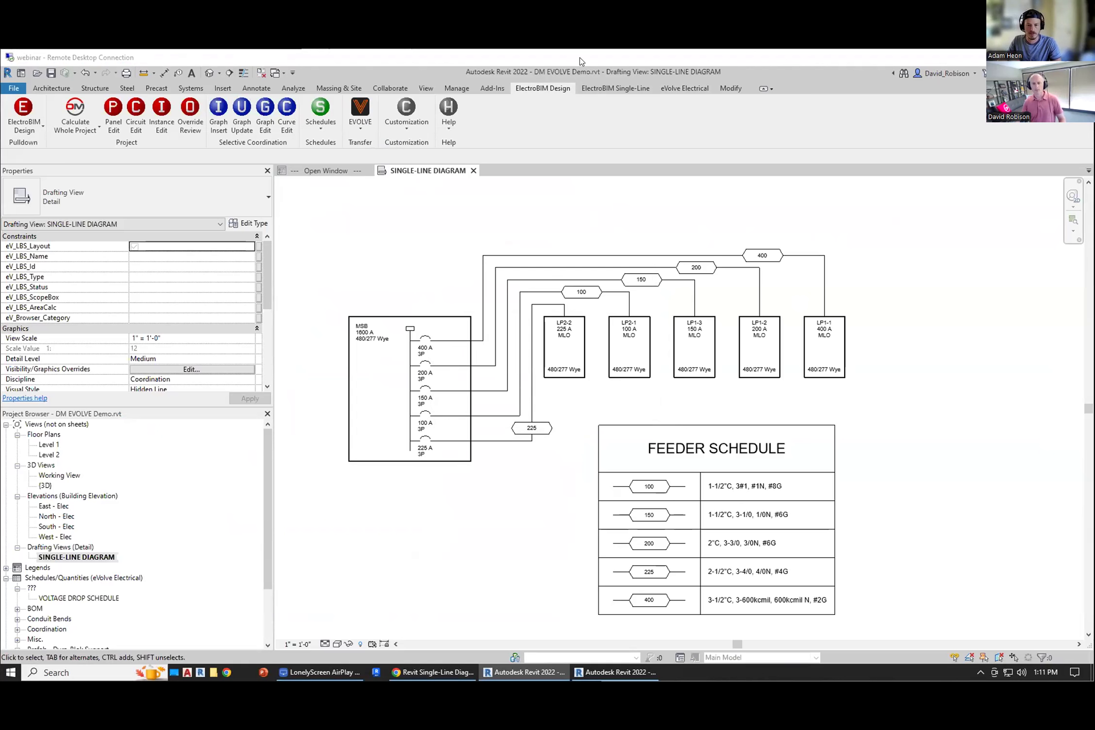
Step: Return to the single-line project and review the full single-line diagram and the Level 1 power plan
left_click(615, 672)
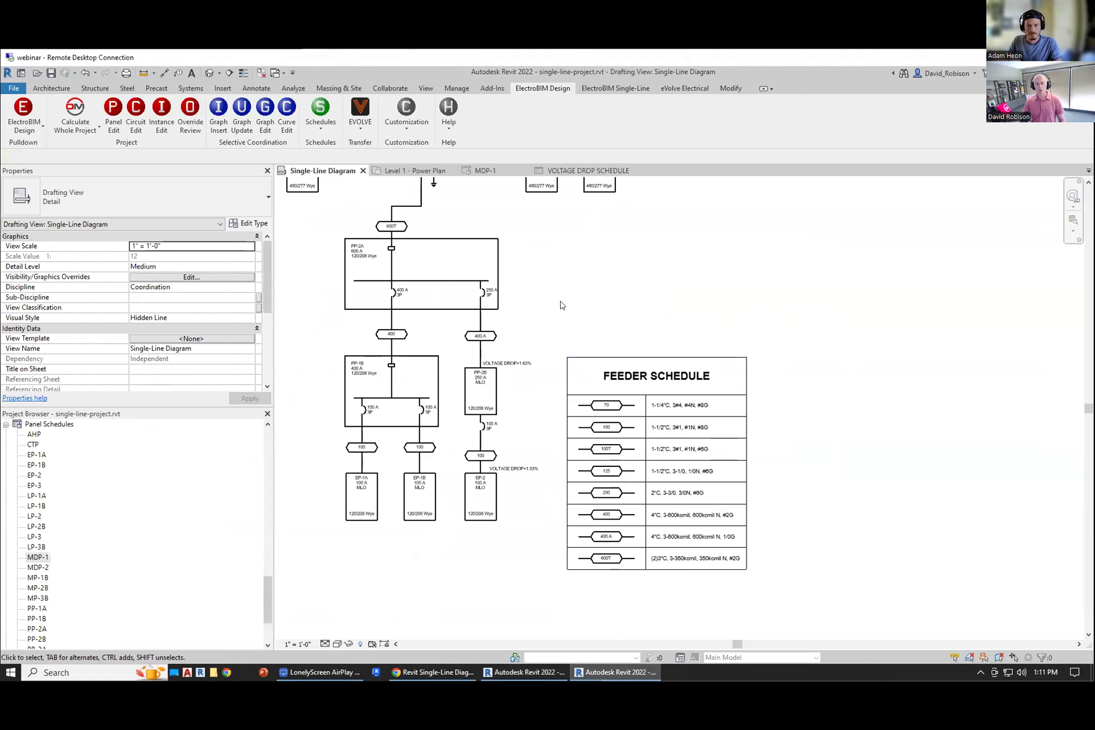
scroll(560, 301, "down", 2)
middle_click_drag(569, 265, 749, 435)
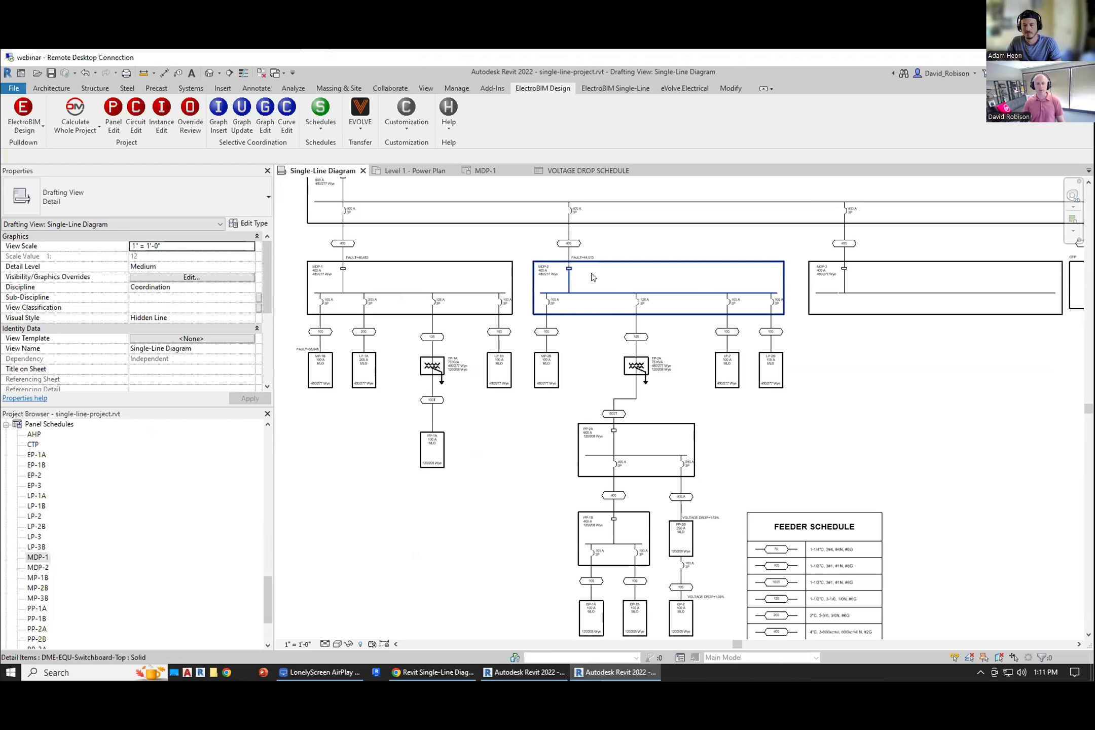
left_click(403, 169)
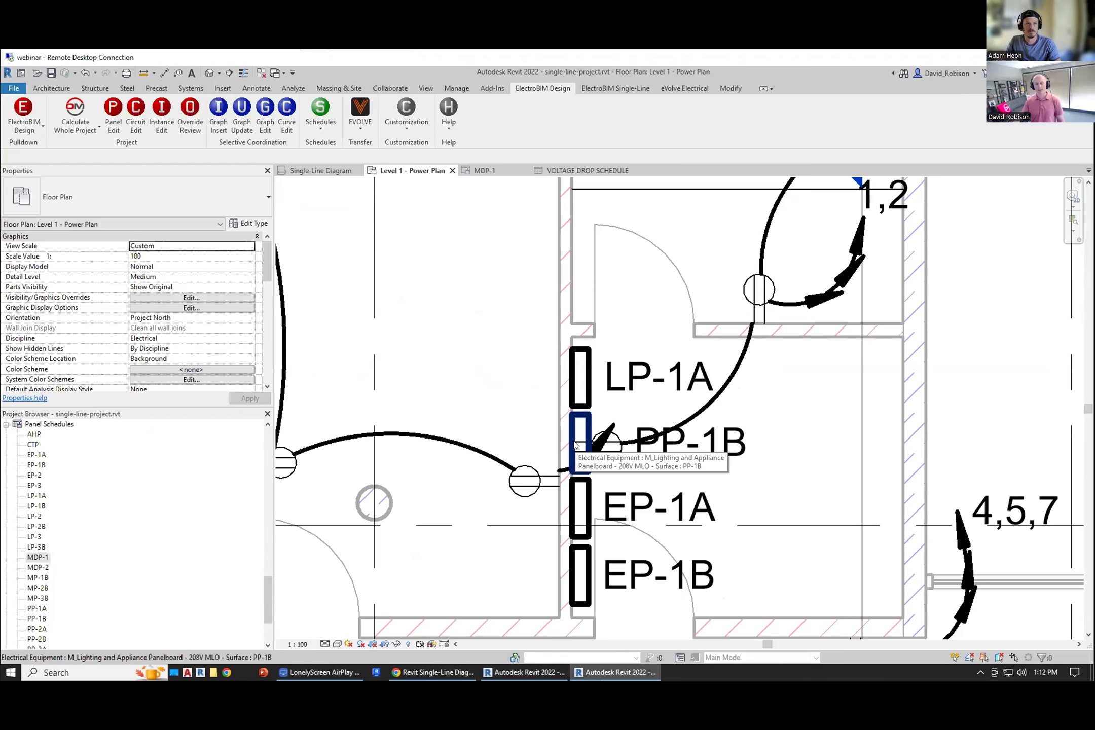
left_click(345, 172)
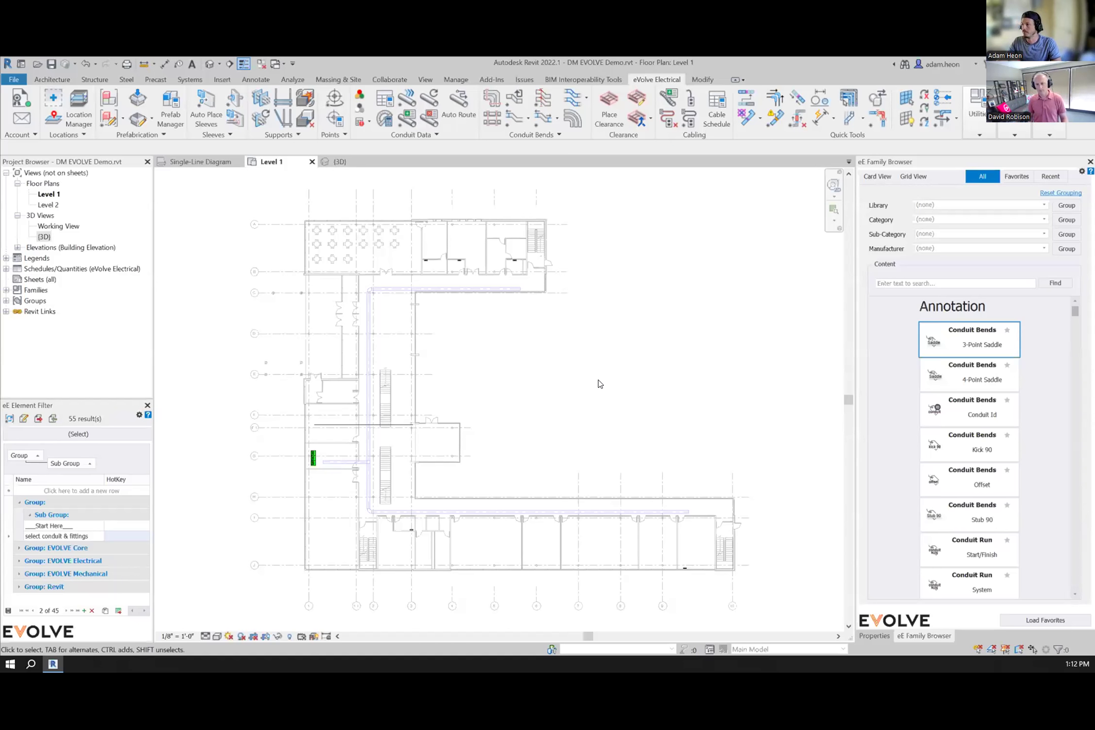
Step: Open the Project Conduit Run Schedule and import the exported Excel sheet in Rebuild mode
mouse_move(589, 392)
middle_mouse_down()
mouse_move(581, 401)
mouse_move(571, 390)
middle_mouse_up()
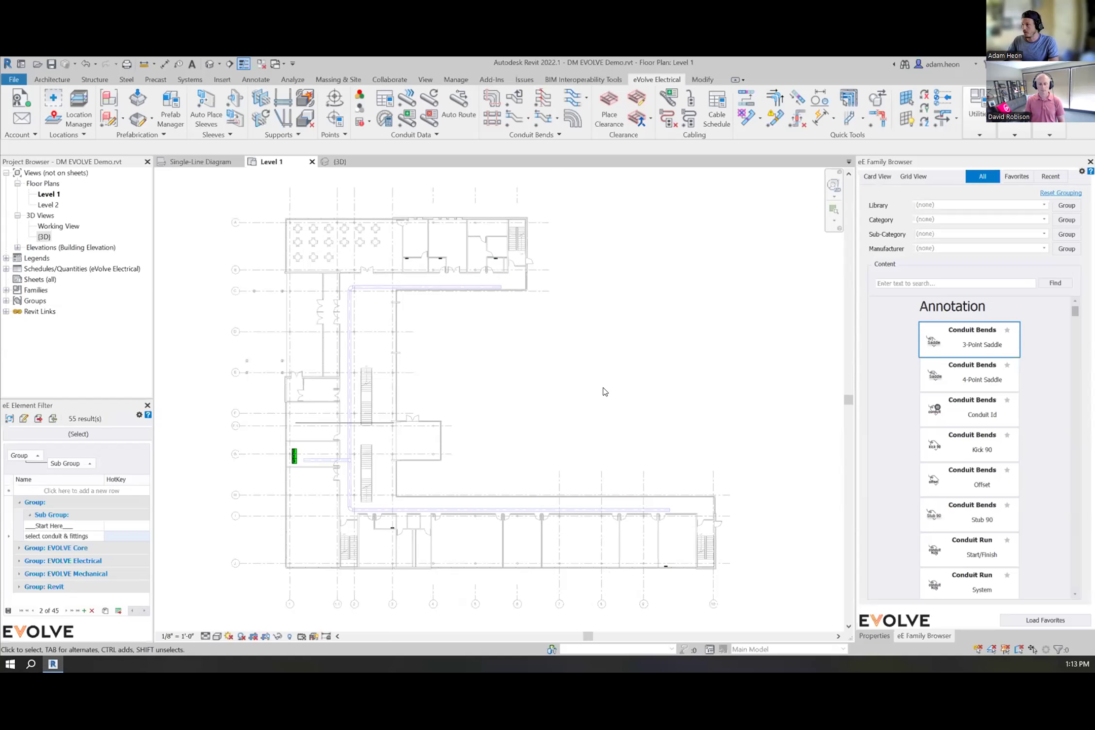
middle_click_drag(538, 416, 581, 418)
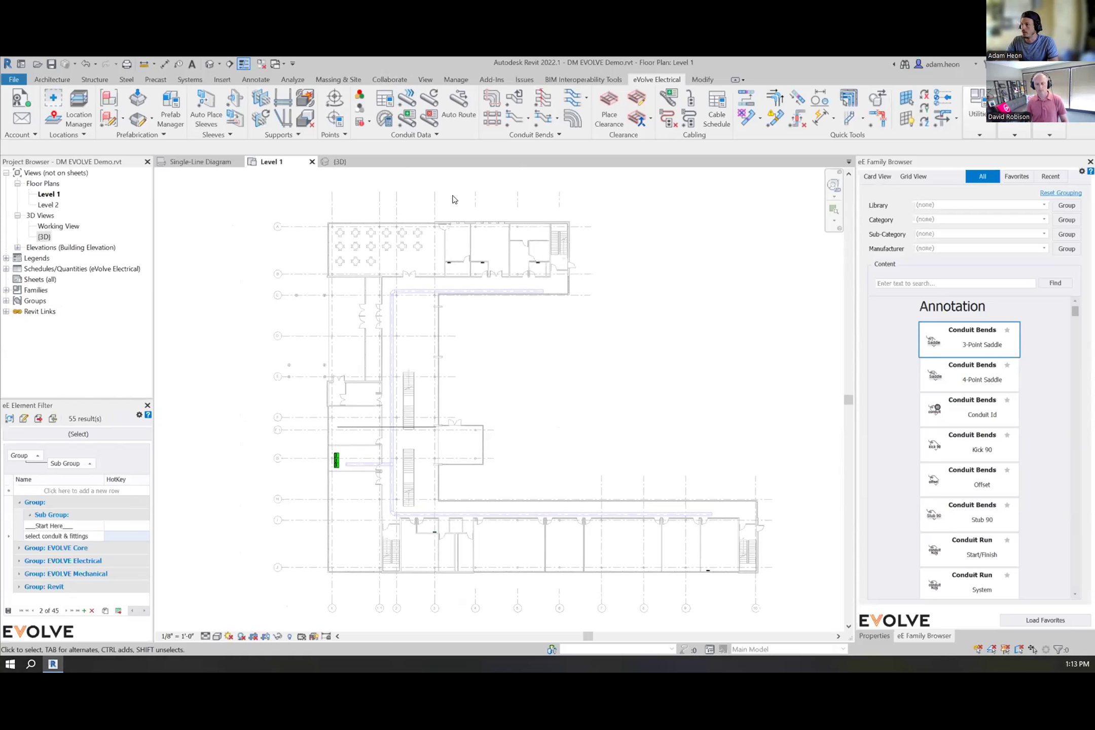
left_click(384, 99)
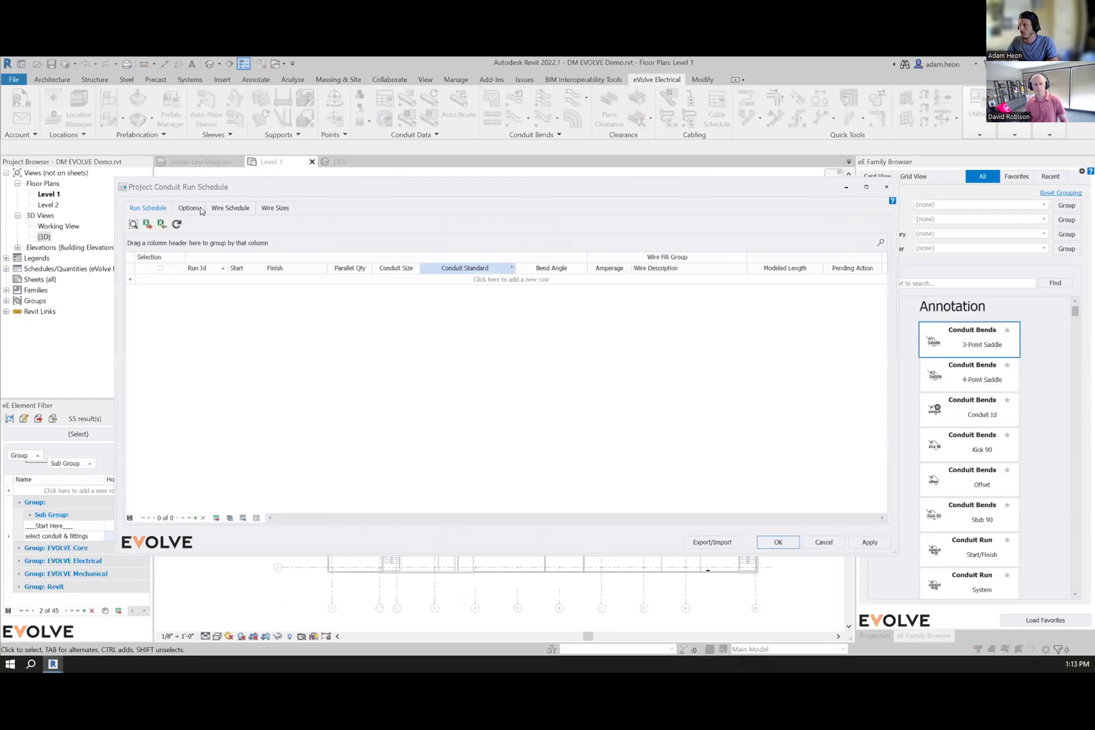
left_click(162, 224)
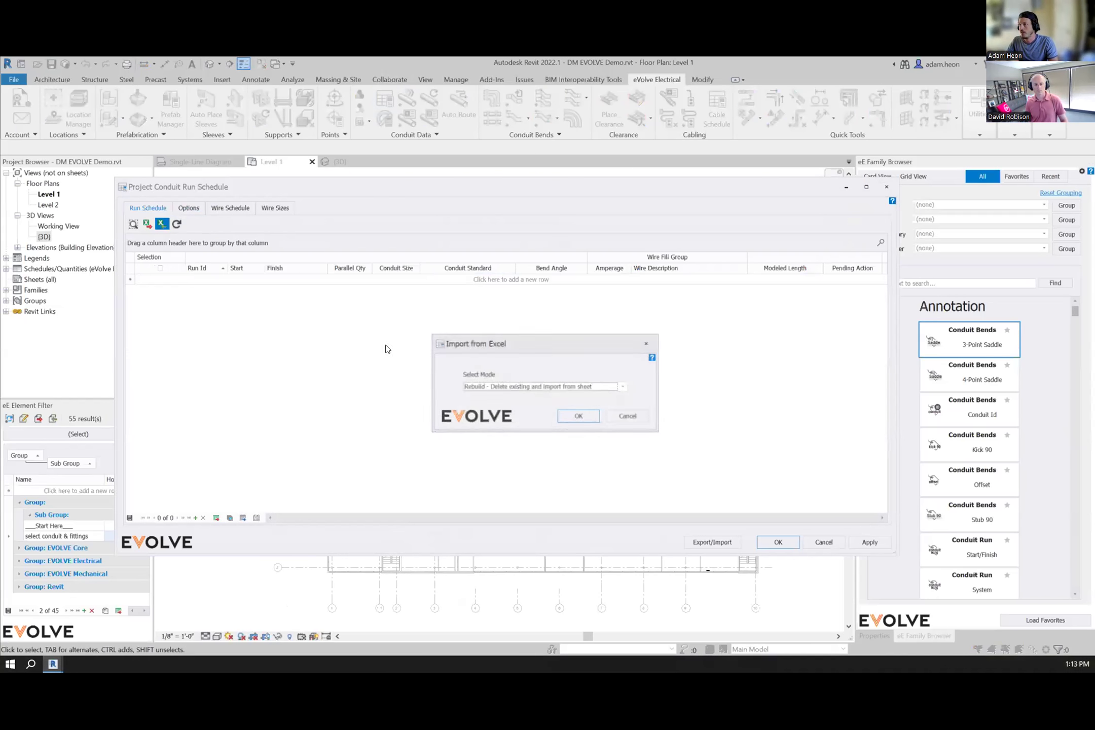
left_click(578, 416)
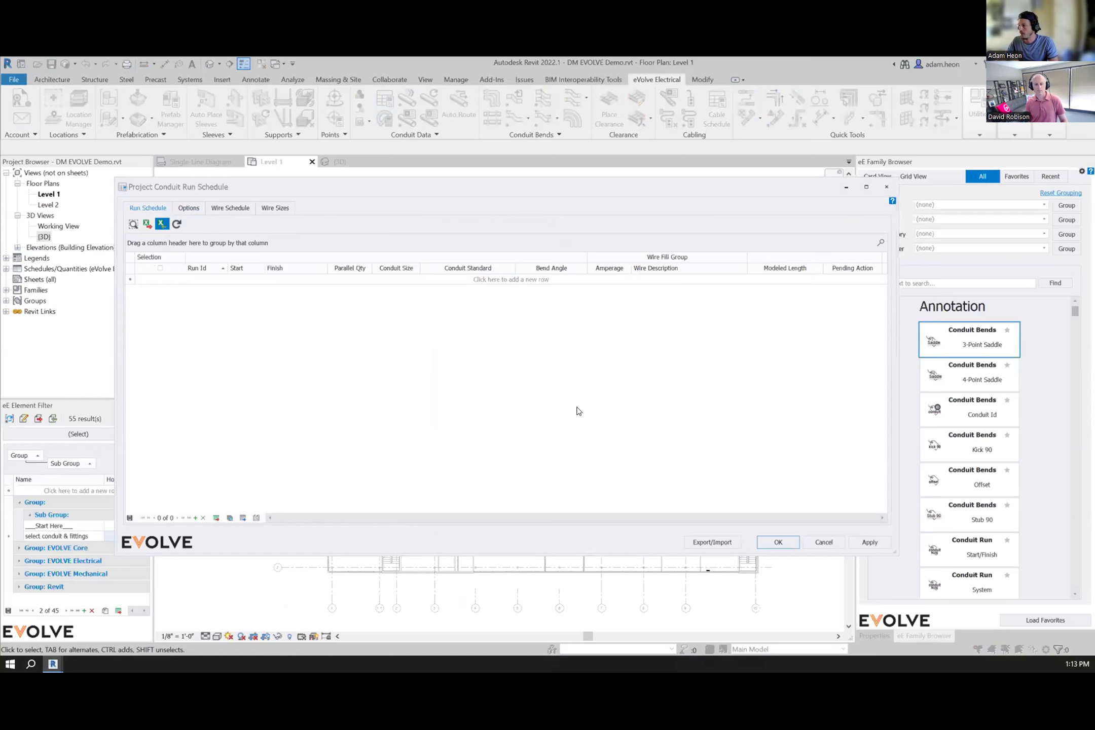
left_click(479, 295)
left_click(747, 505)
left_click(505, 396)
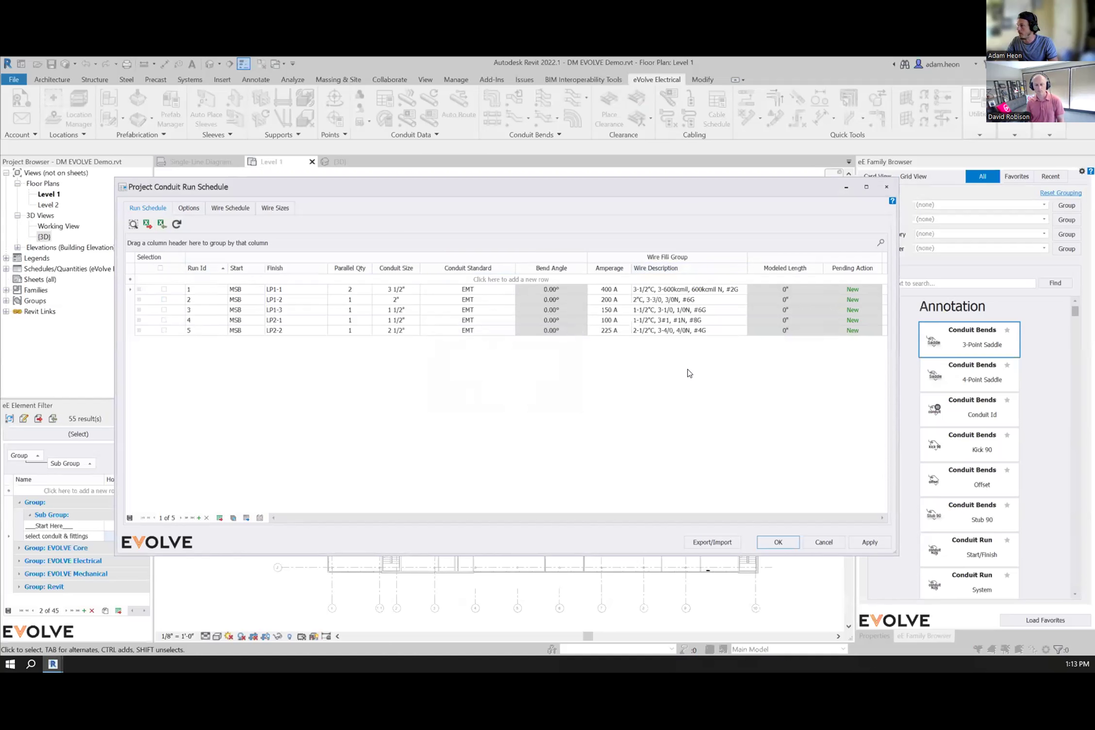
left_click(778, 542)
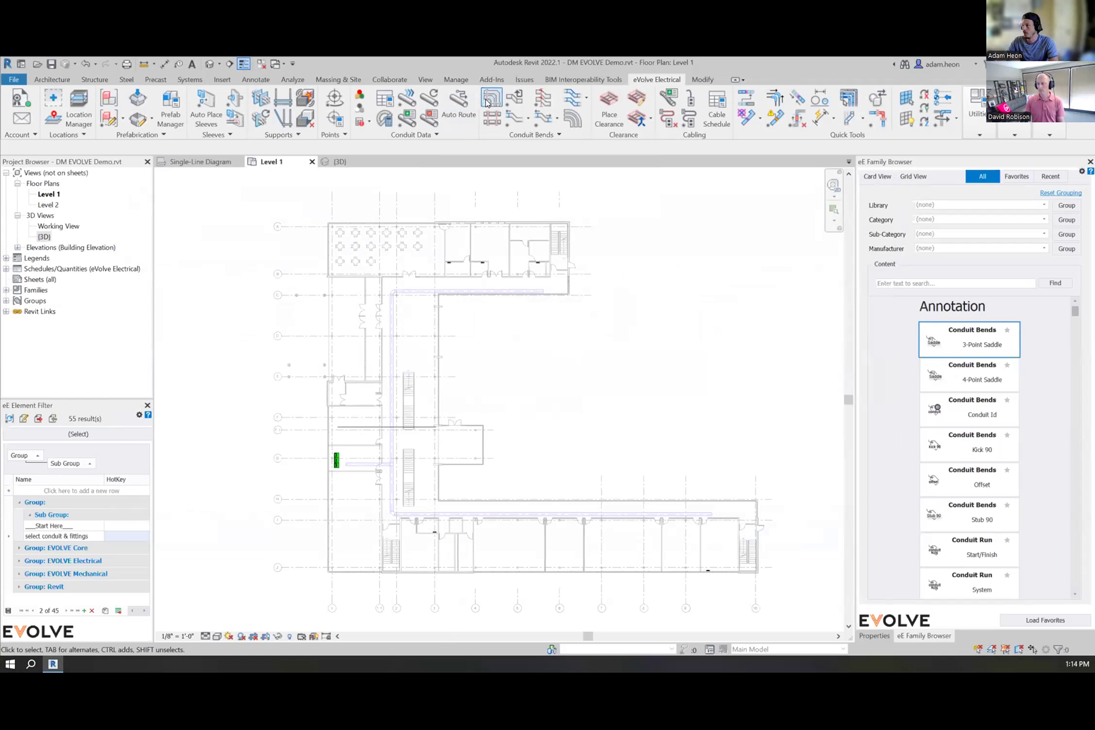
Step: Auto Route all five conduit runs along the pathway with Extend to Equipment enabled
left_click(461, 119)
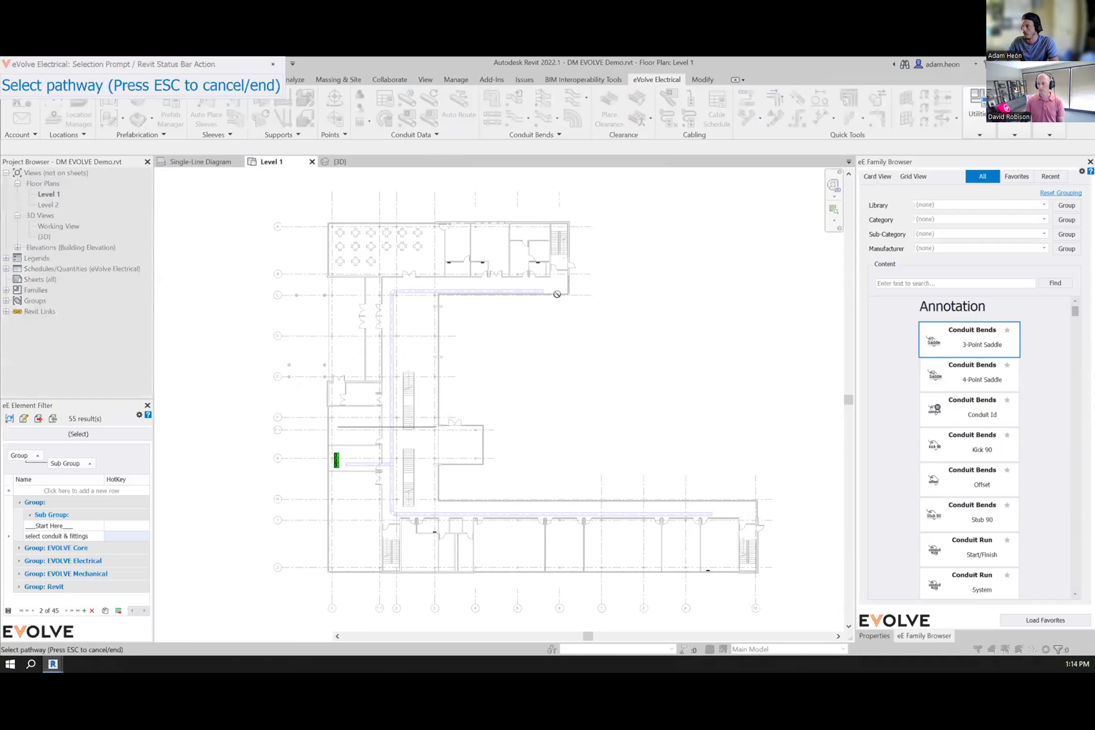
left_click(362, 465)
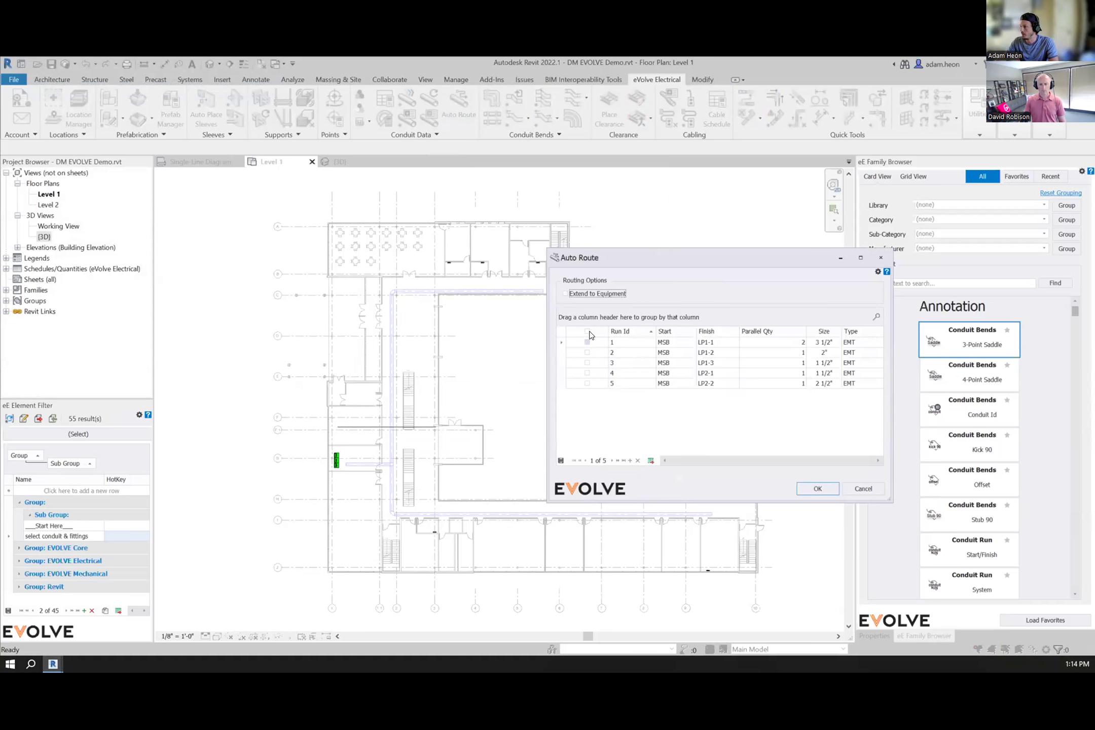
left_click(587, 331)
left_click(590, 294)
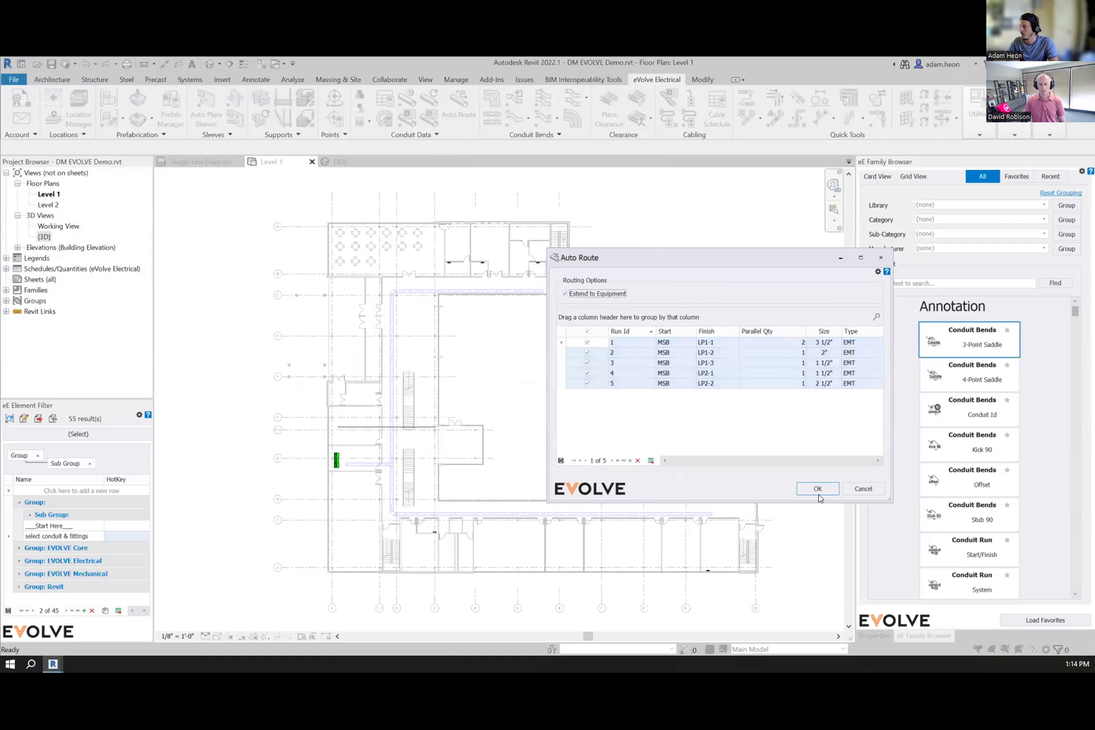
left_click(821, 491)
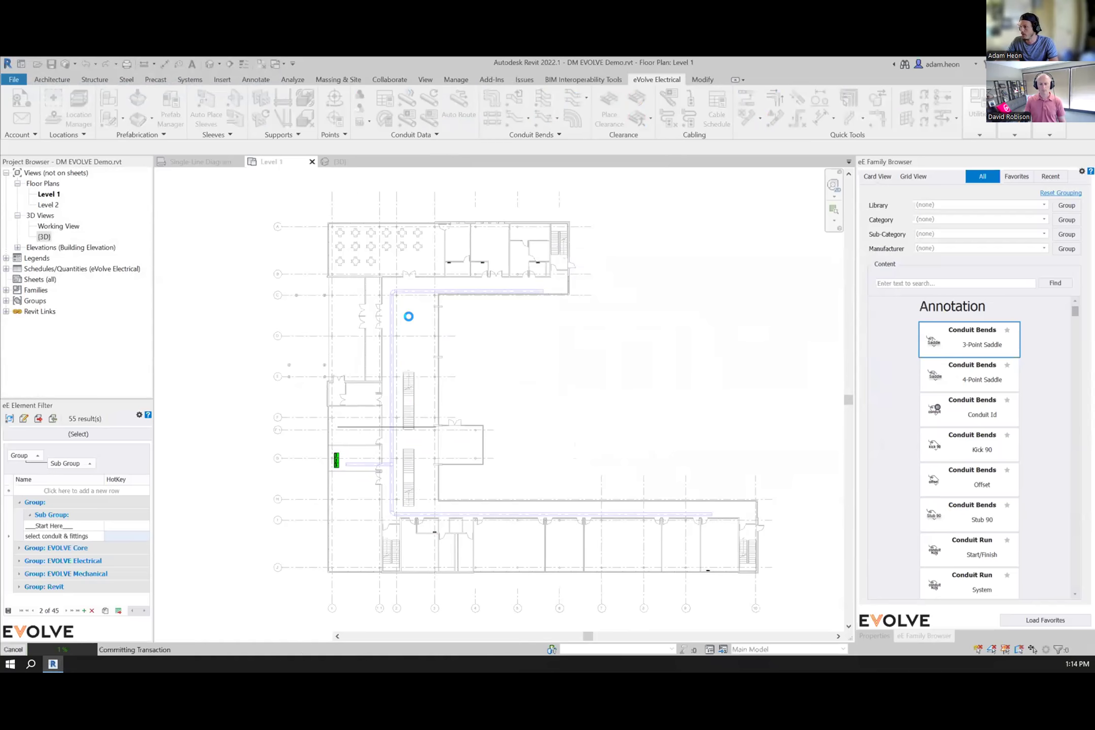
left_click(472, 399)
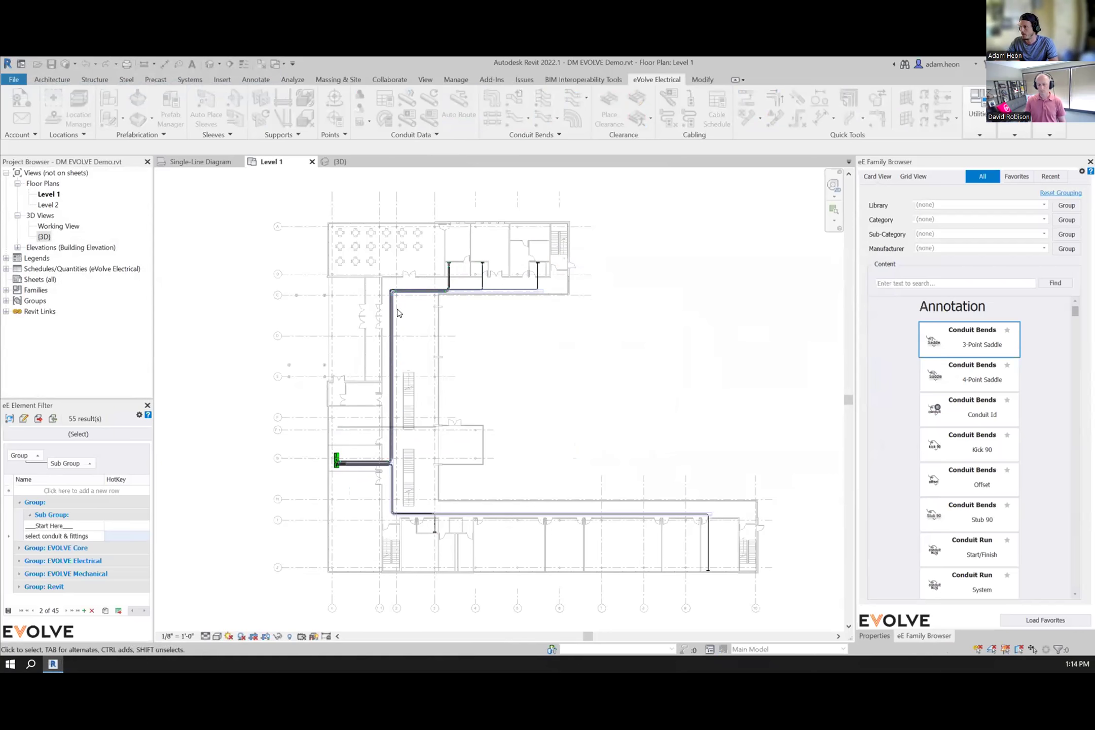
Step: Inspect the routed conduits at the switchboard and their conduit run properties
scroll(358, 464, "up", 1)
scroll(289, 480, "up", 10)
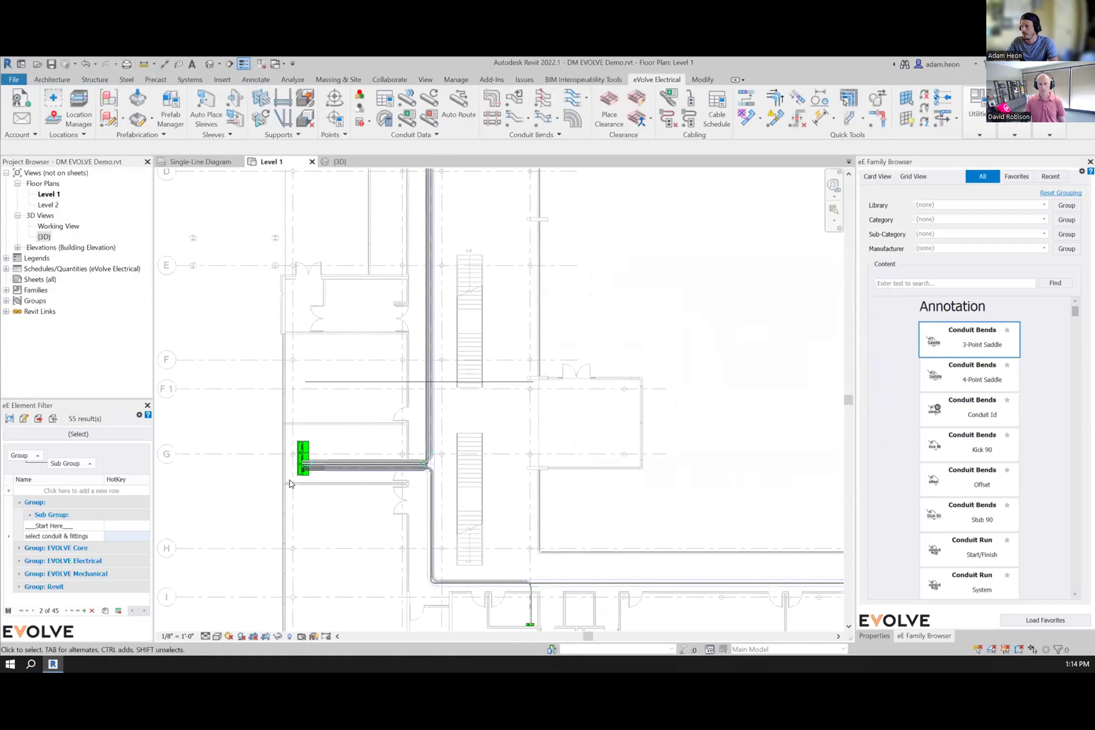
left_click(369, 387)
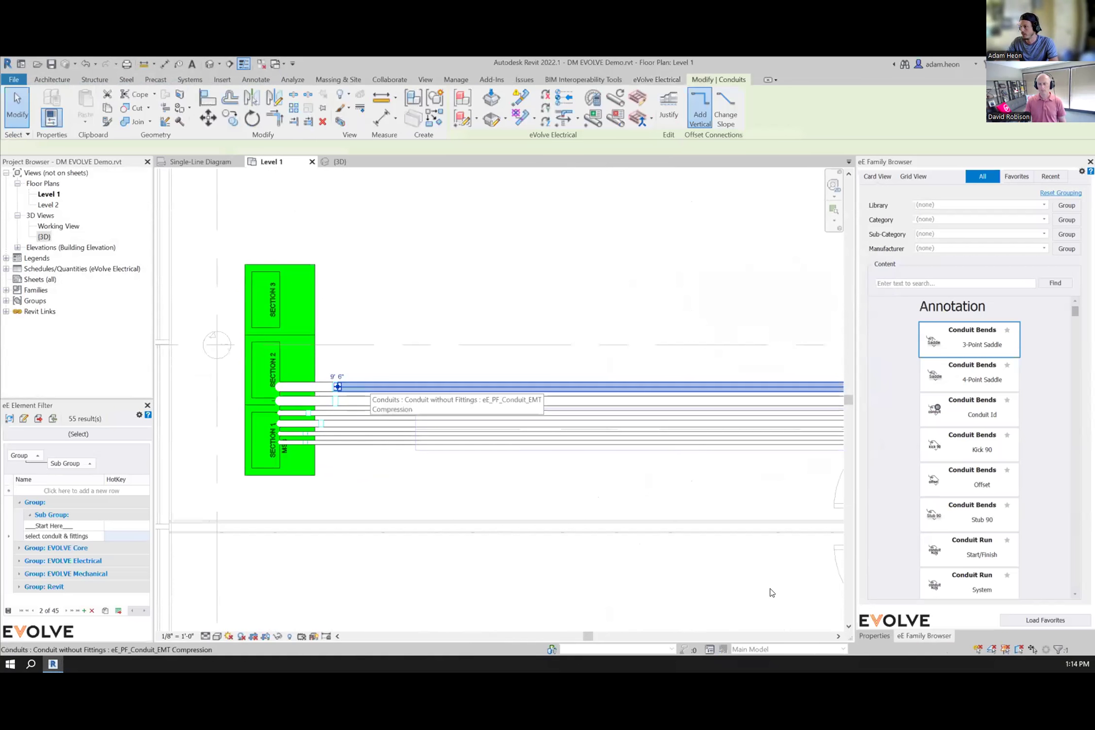
left_click(875, 636)
scroll(994, 355, "up", 3)
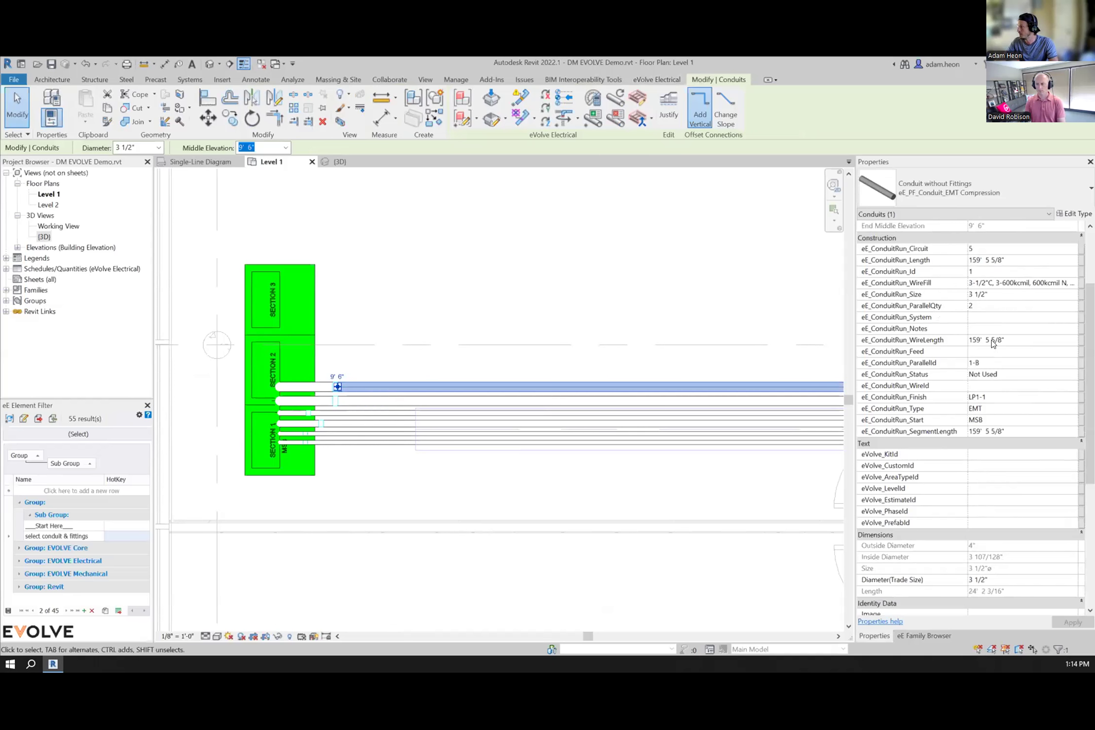
left_click(600, 428)
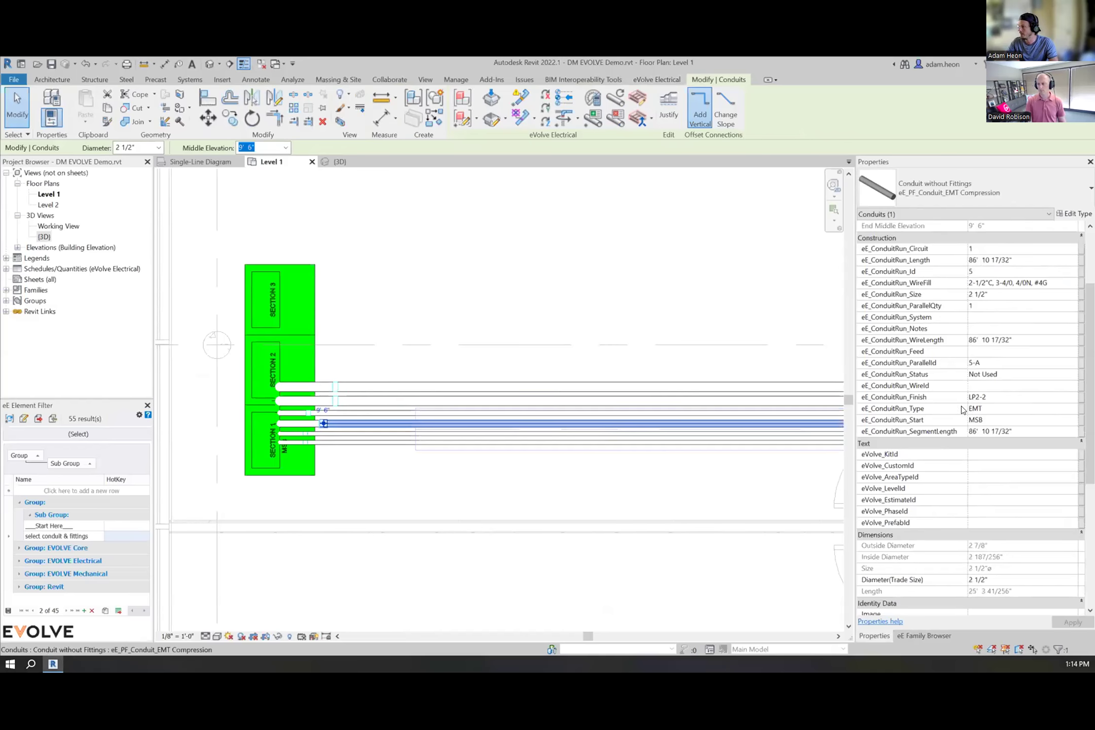
scroll(285, 468, "down", 6)
left_click(609, 447)
middle_click_drag(640, 405, 647, 502)
scroll(365, 592, "up", 4)
scroll(404, 553, "up", 3)
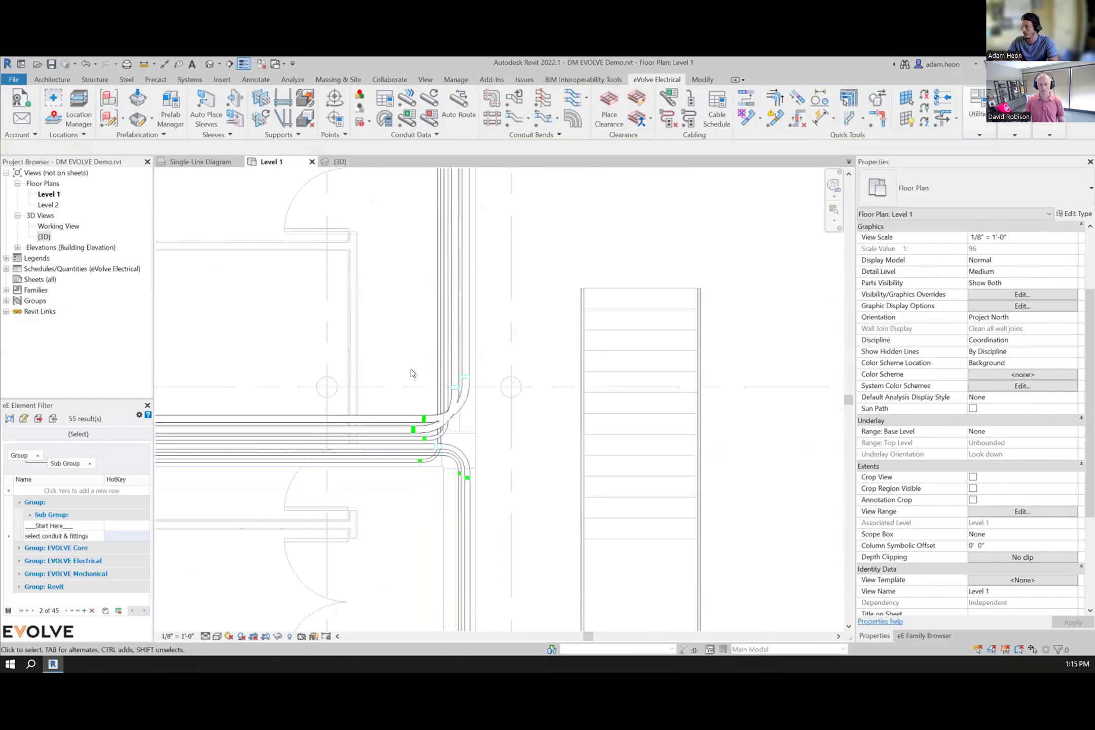
Step: Select the routed conduit runs leaving the switchboard in Multiple selection mode and remove them
scroll(444, 368, "down", 5)
middle_click_drag(675, 528, 447, 440)
scroll(445, 436, "down", 3)
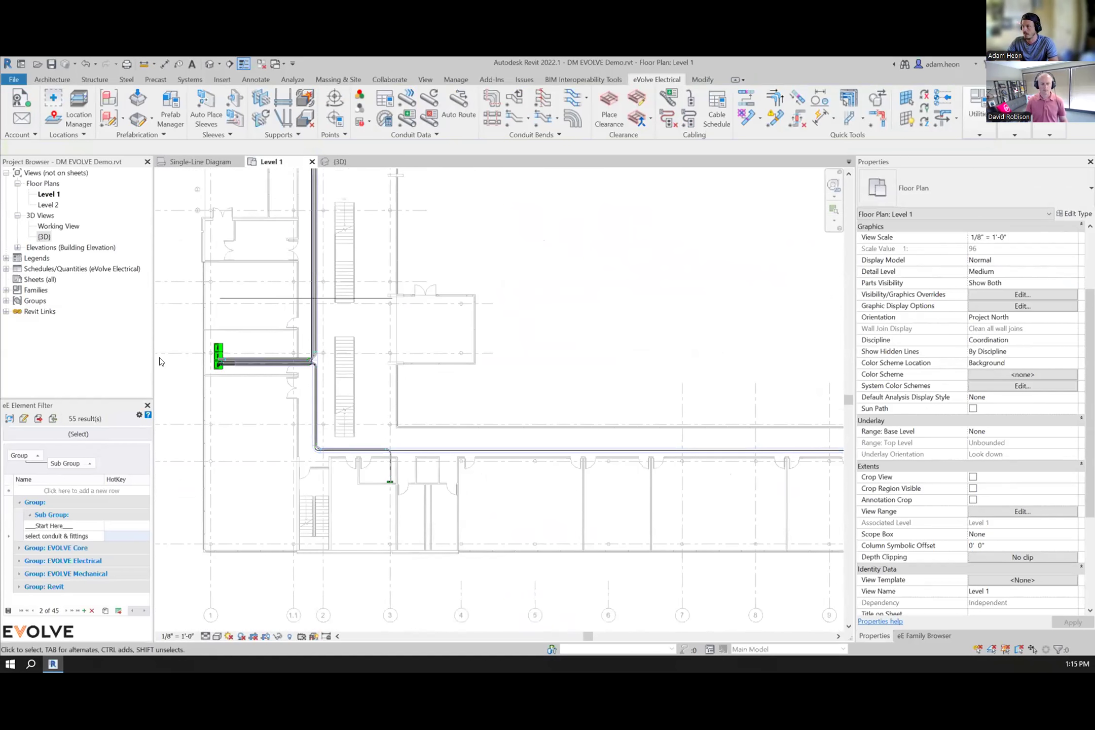
scroll(162, 362, "up", 4)
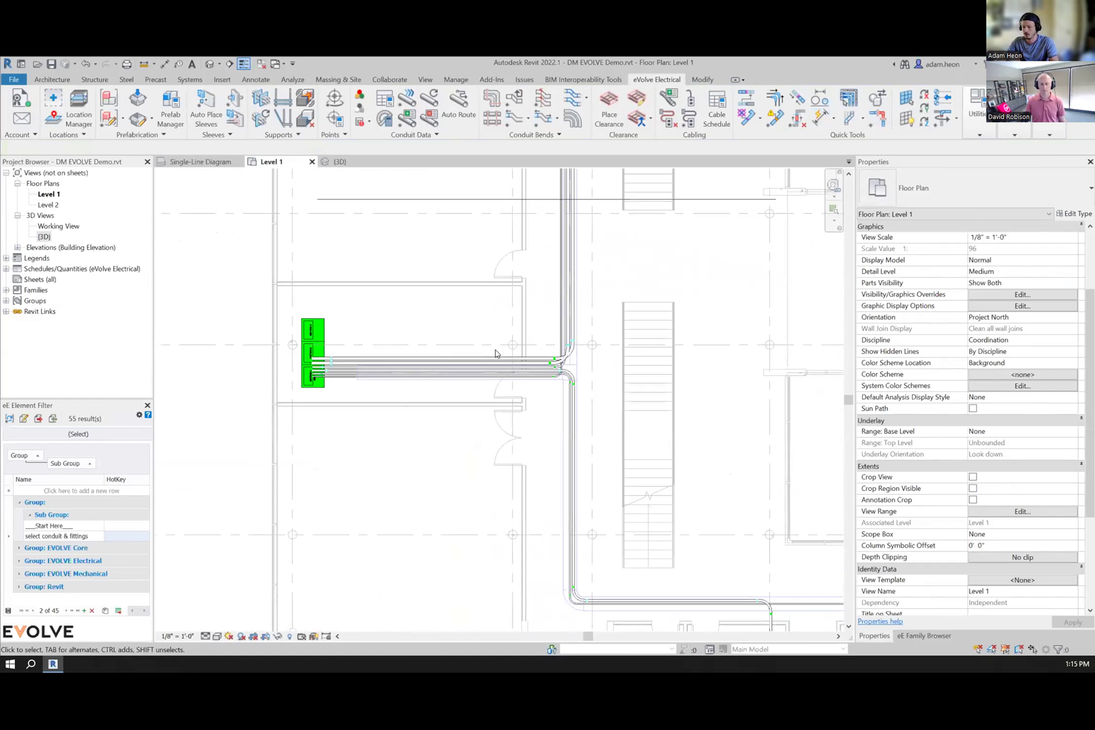
left_click(850, 100)
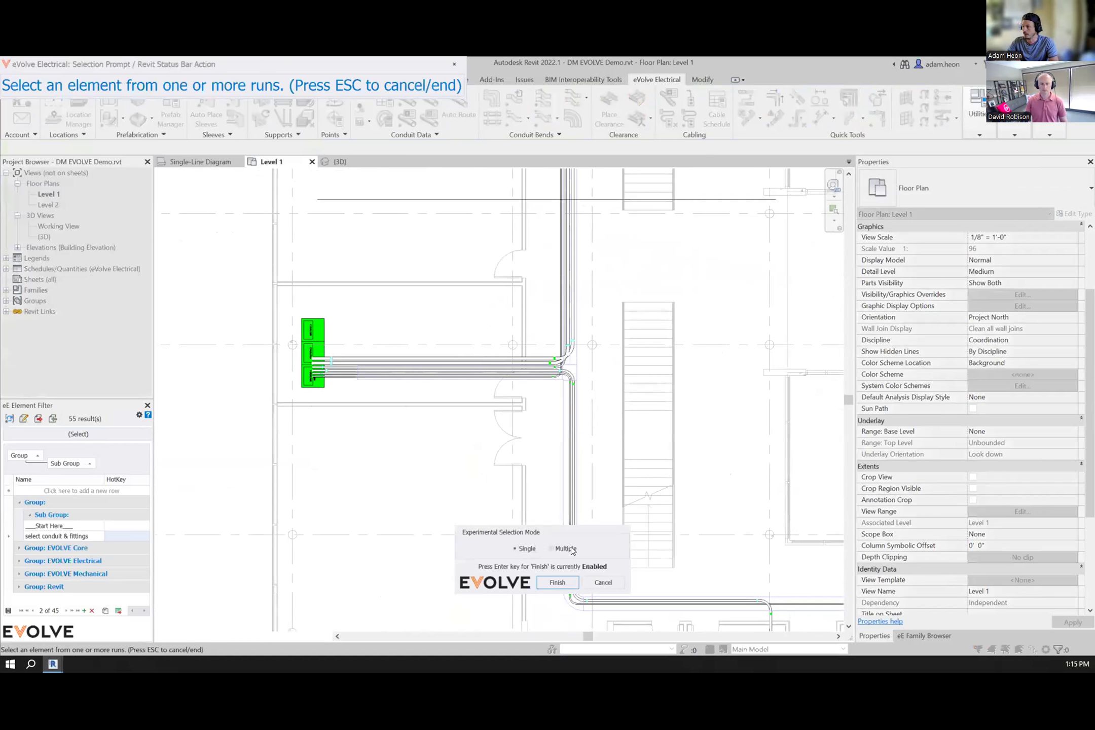
left_click_drag(351, 332, 343, 404)
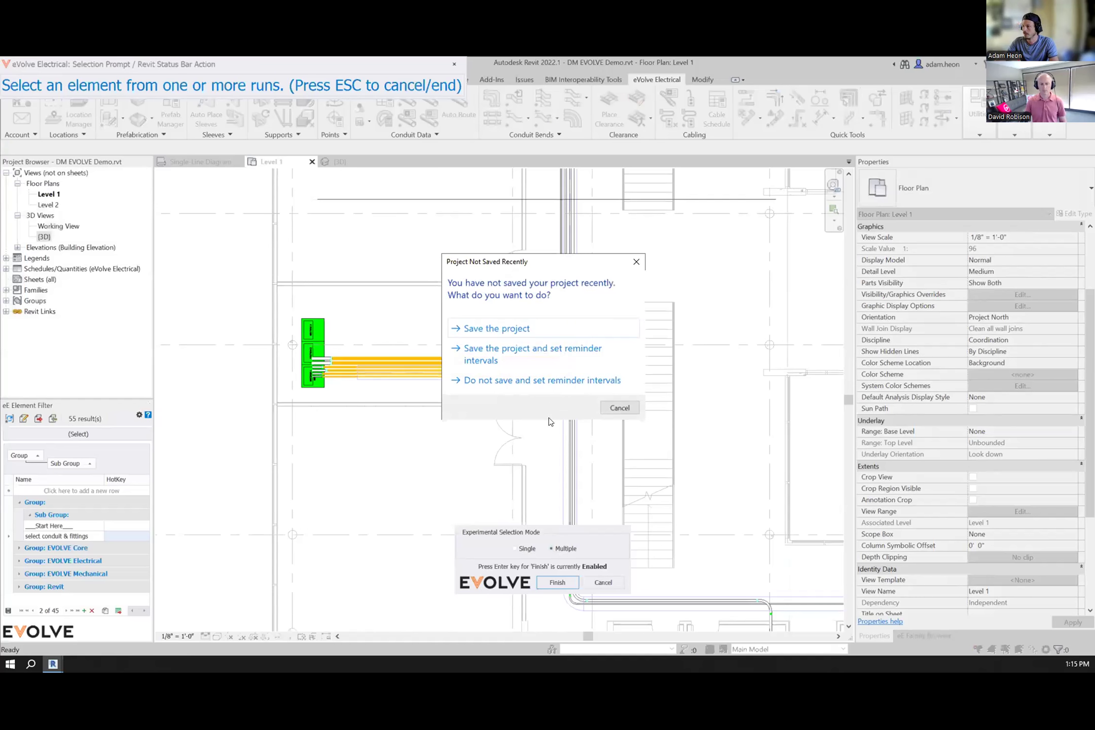
left_click(618, 407)
left_click(558, 582)
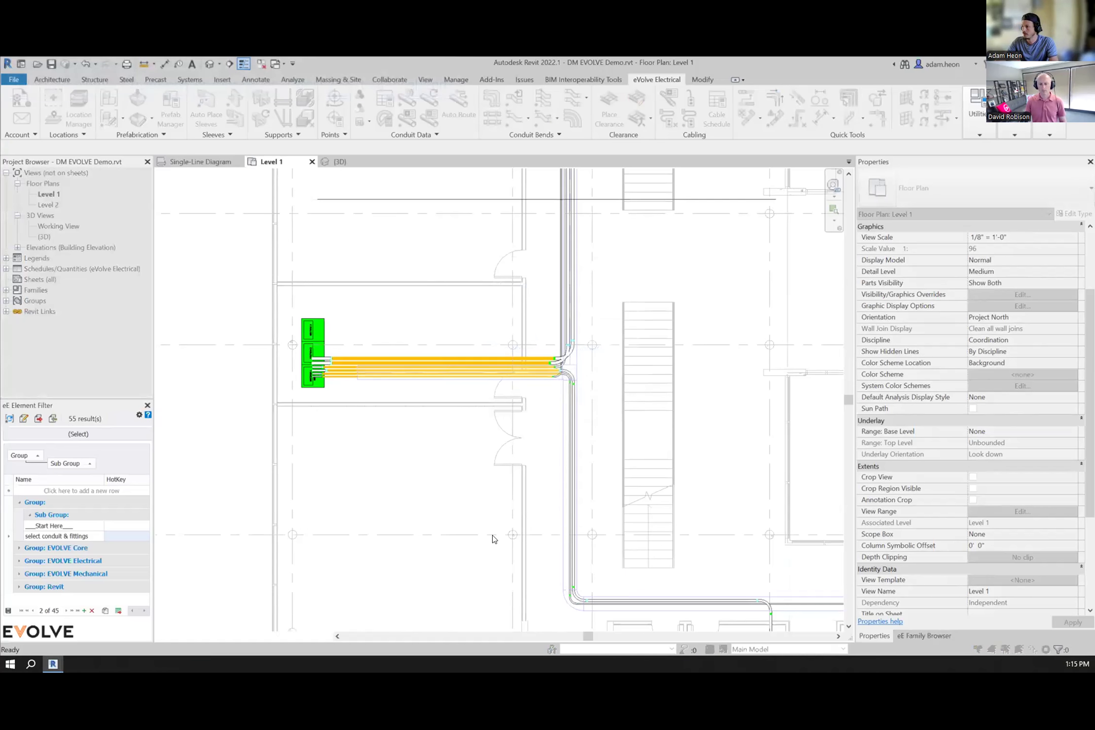
middle_click_drag(472, 415, 346, 333)
scroll(347, 444, "up", 2)
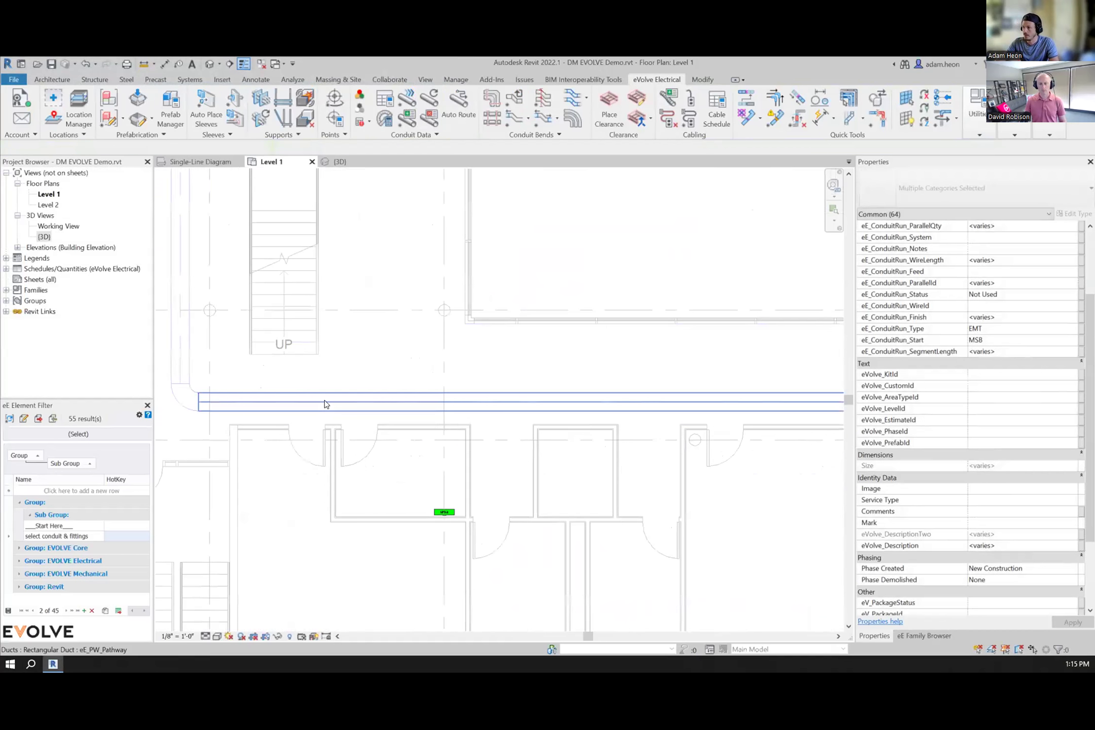
Step: Open User Insert Offset and set a Horizontal offset type with a 14" horizontal offset
left_click_drag(325, 409, 382, 568)
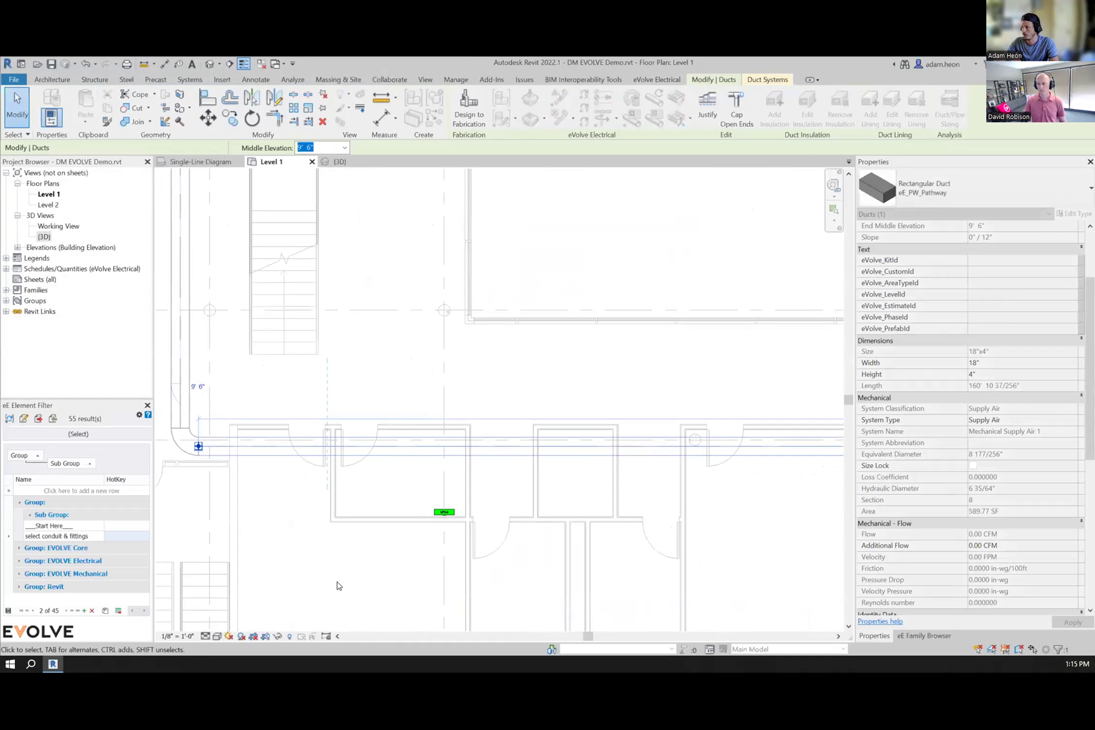
left_click(336, 584)
middle_click_drag(714, 387, 572, 366)
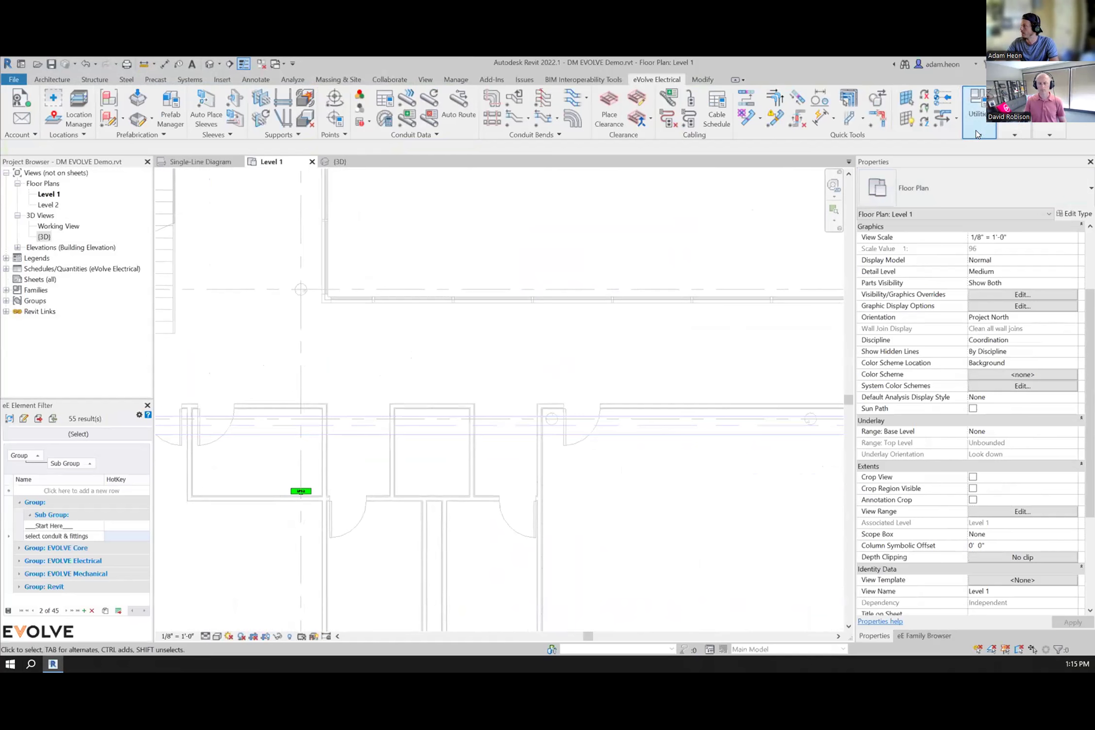
left_click(861, 123)
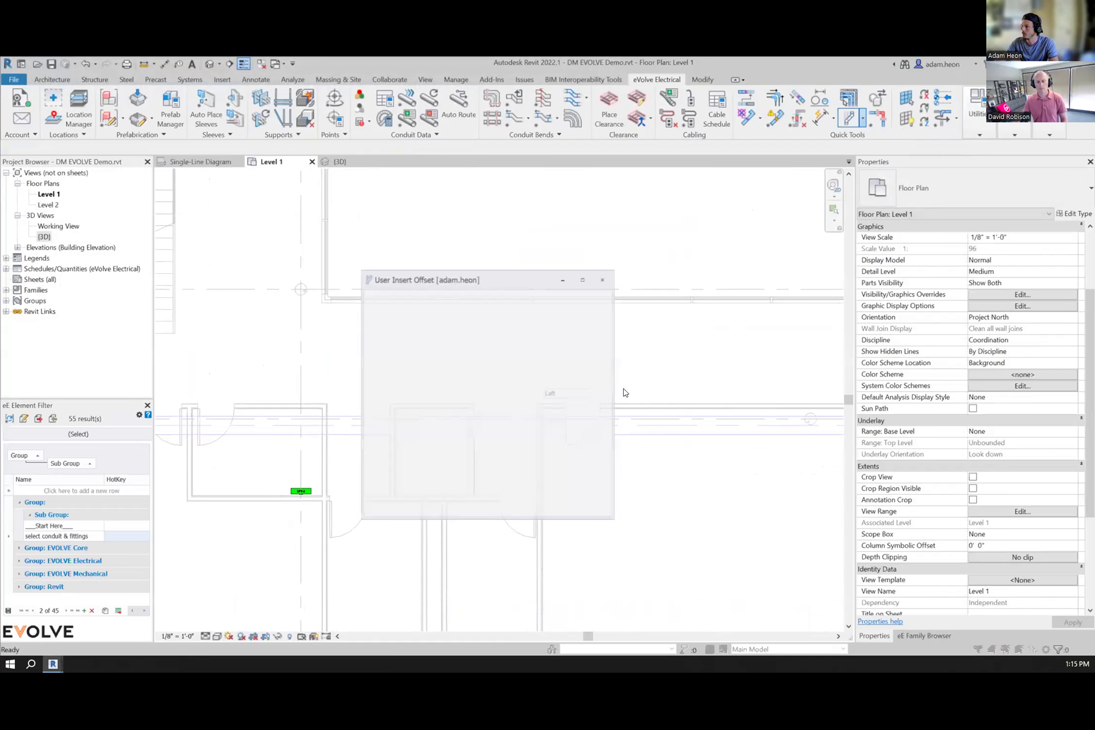
left_click(429, 315)
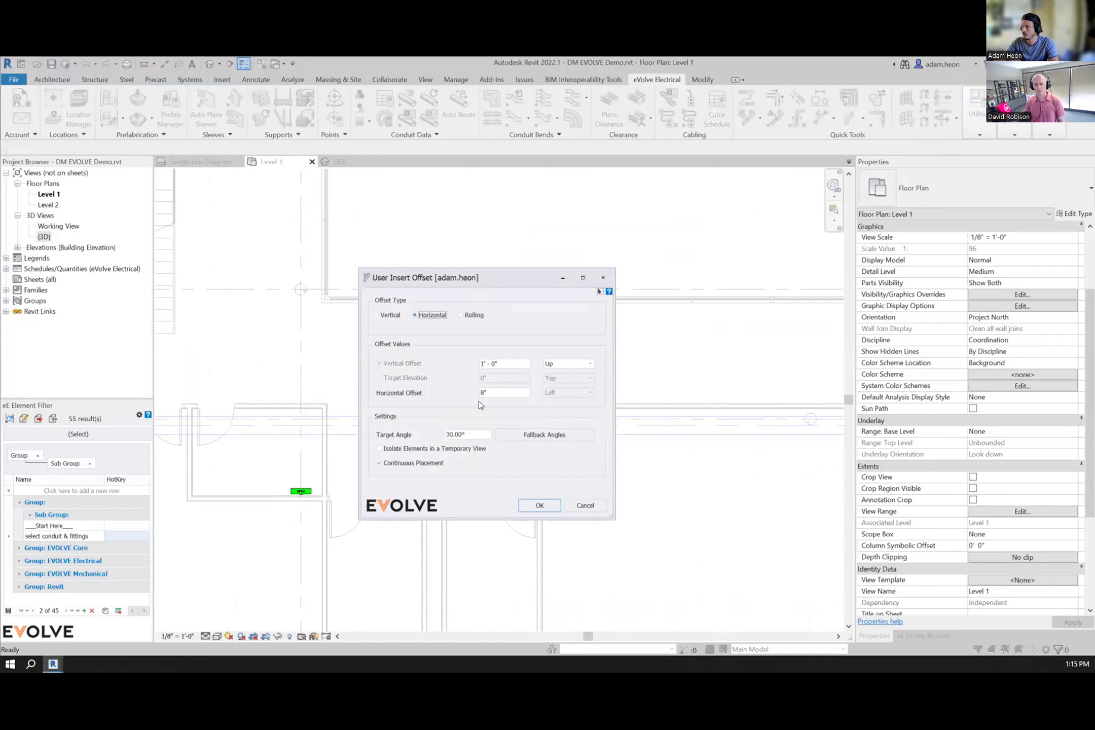
type("14\"")
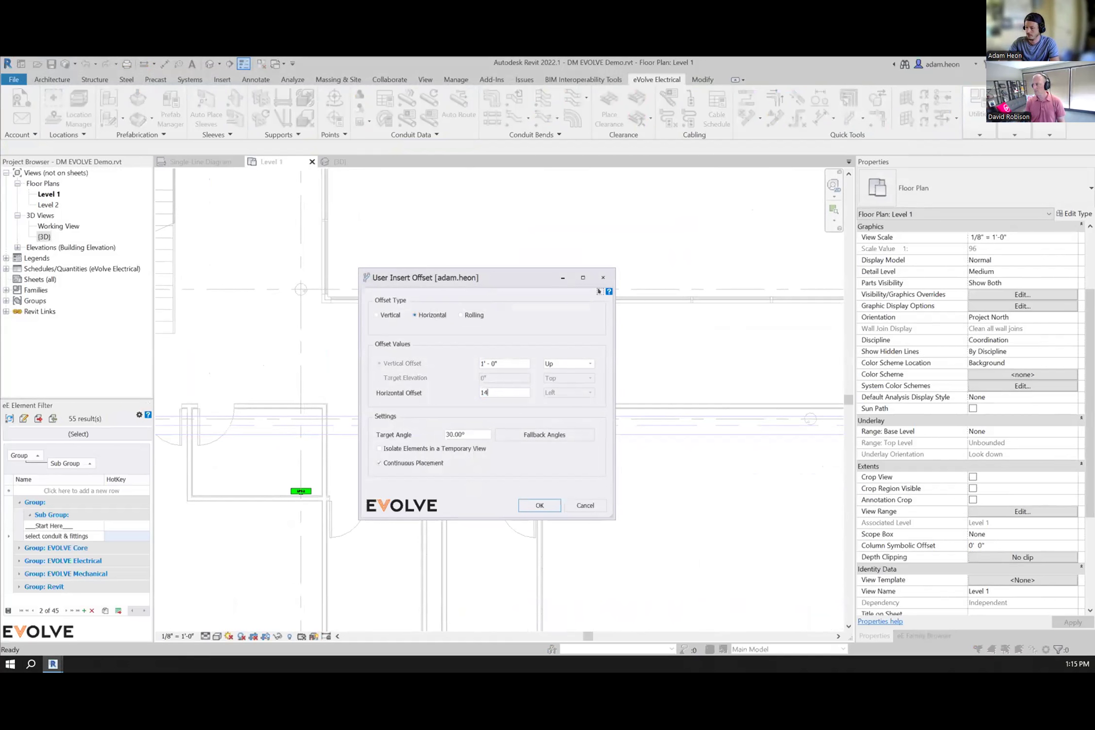
left_click(539, 505)
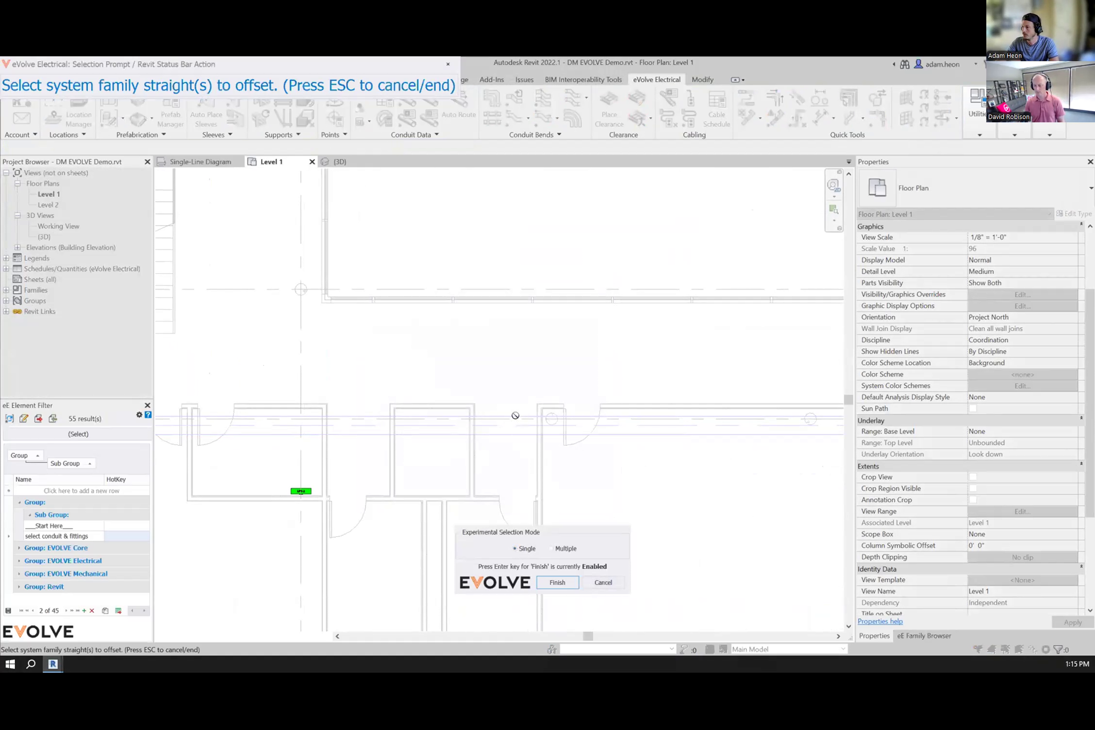
key("Escape")
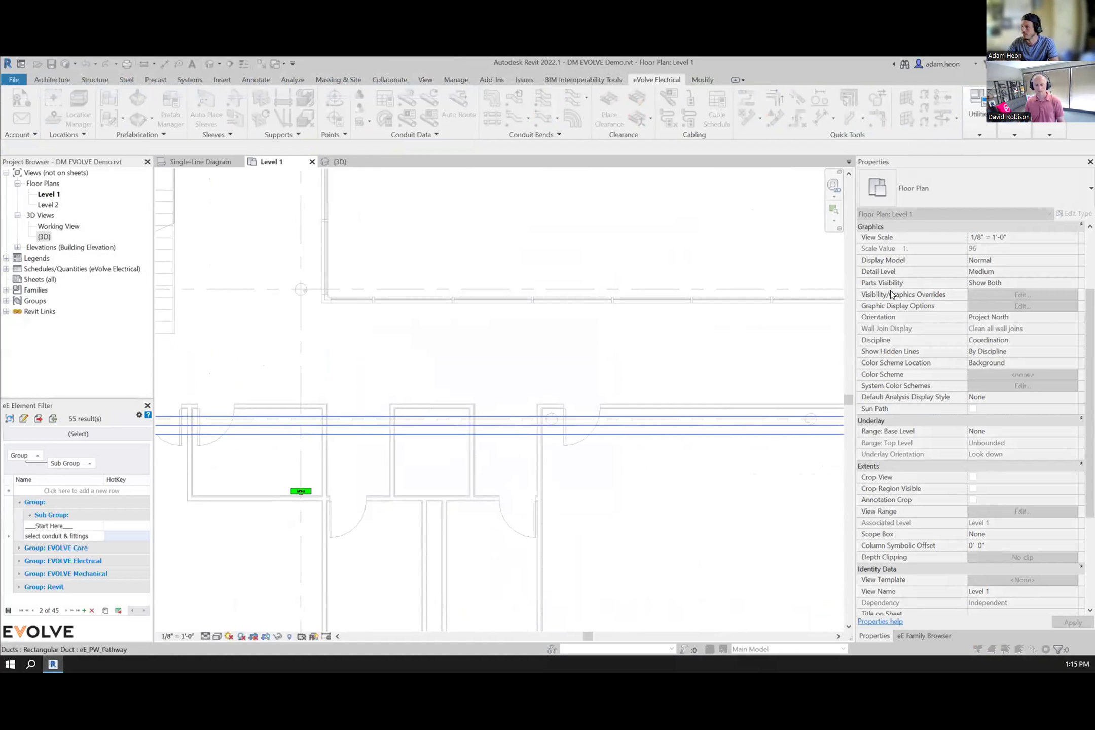
Step: Open the eVolve Selection Configuration settings
left_click(1047, 133)
left_click(1069, 161)
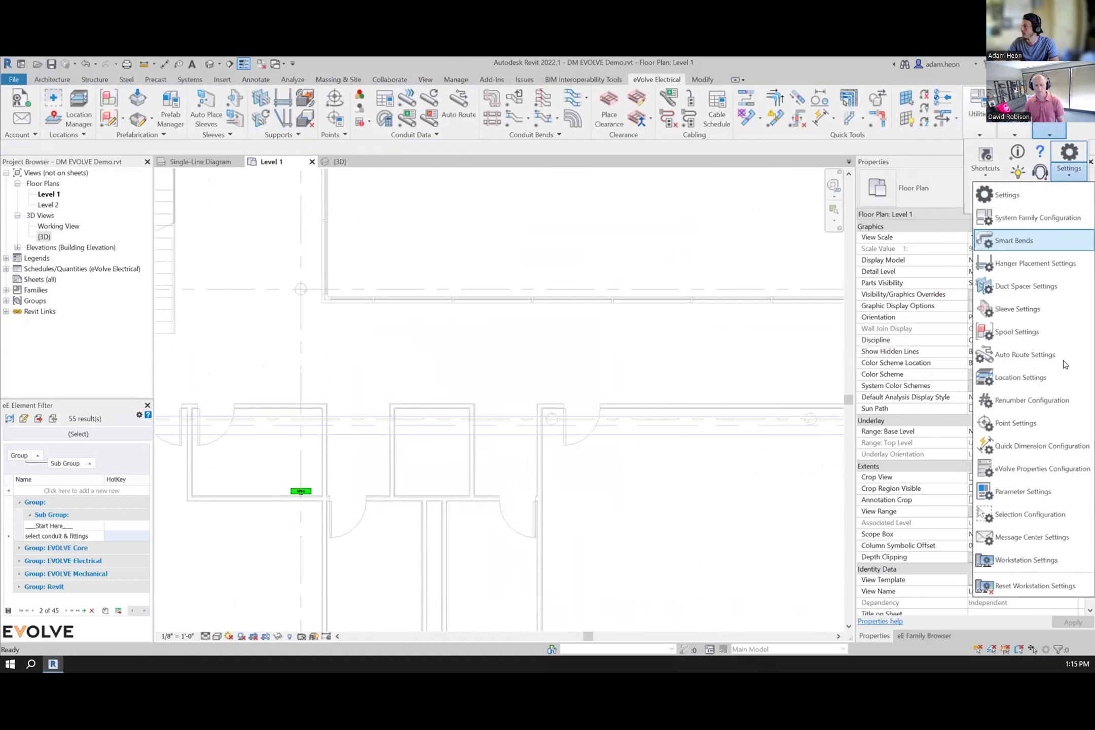
left_click(1021, 516)
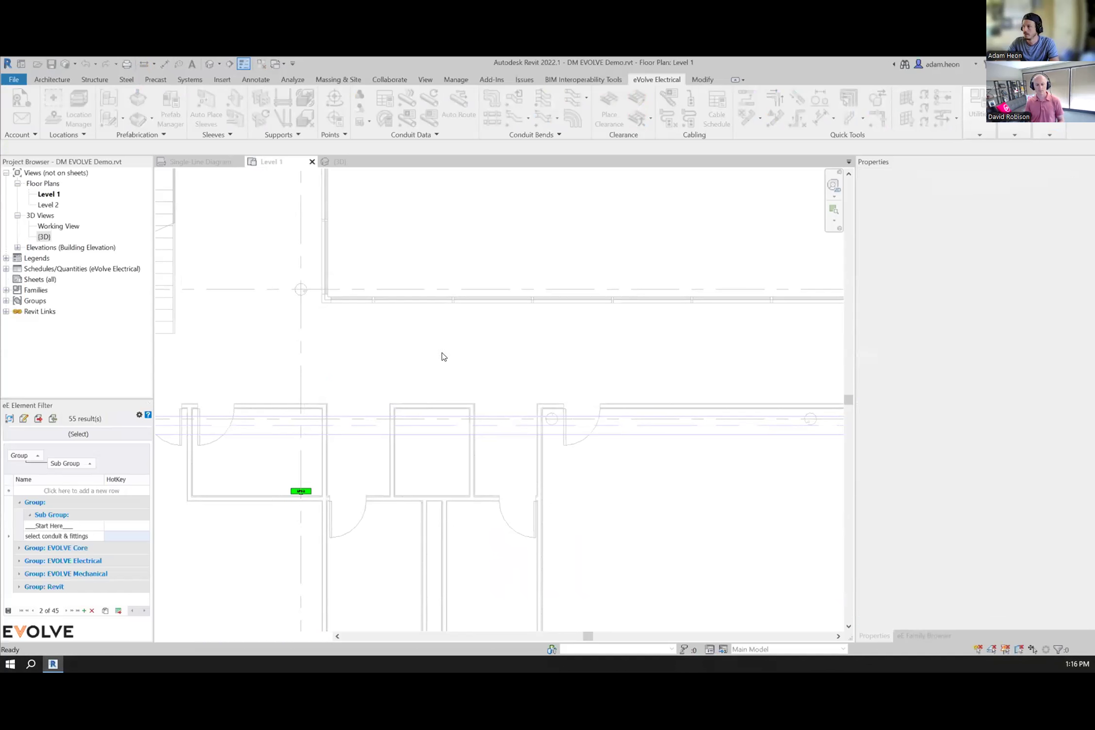
Step: Insert a 1'-2" horizontal offset into the corridor pathway near the doorway with User Insert Offset
left_click(848, 120)
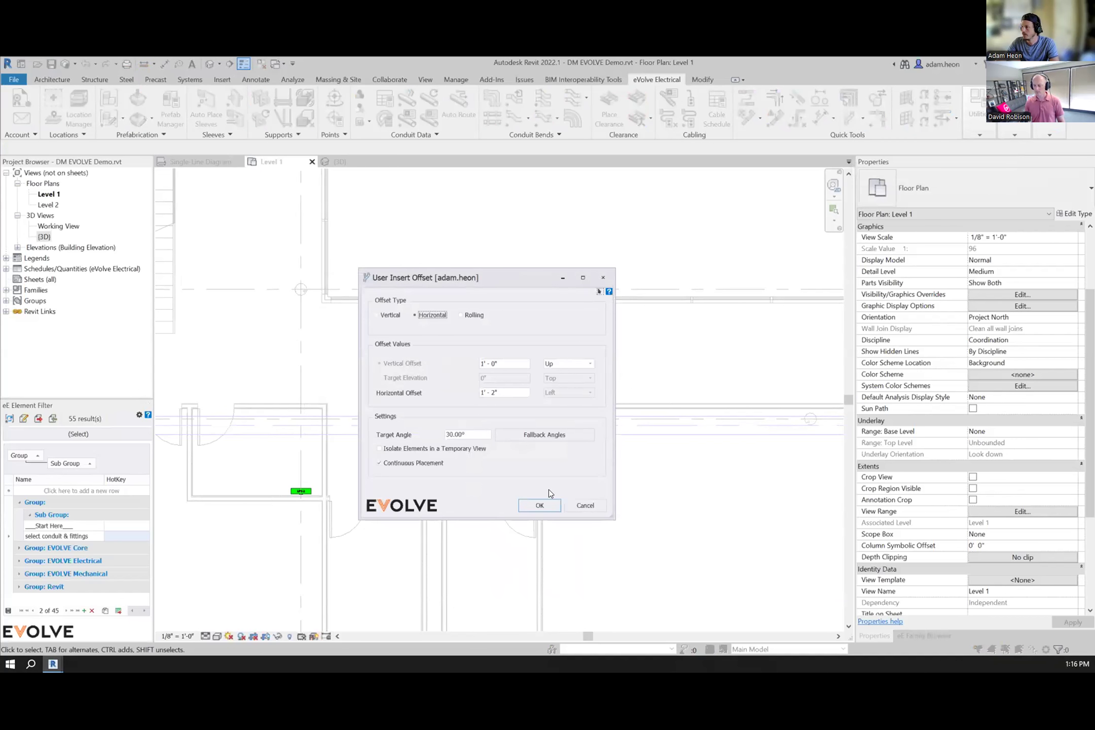
left_click(539, 505)
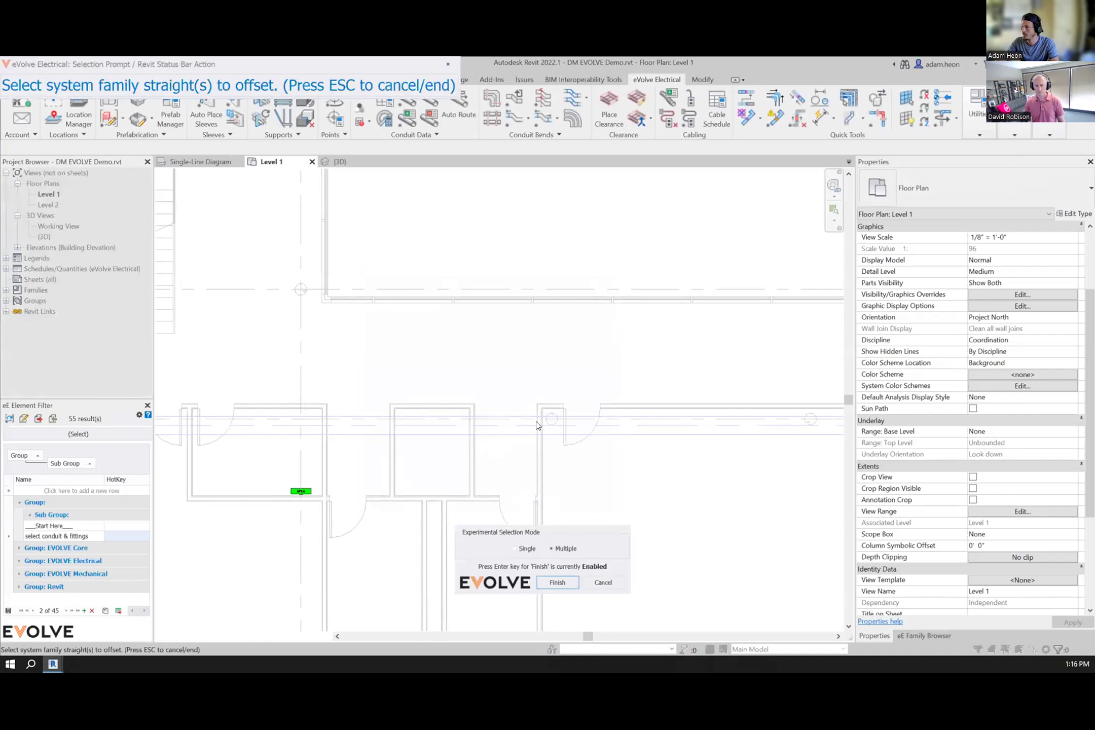
left_click(522, 547)
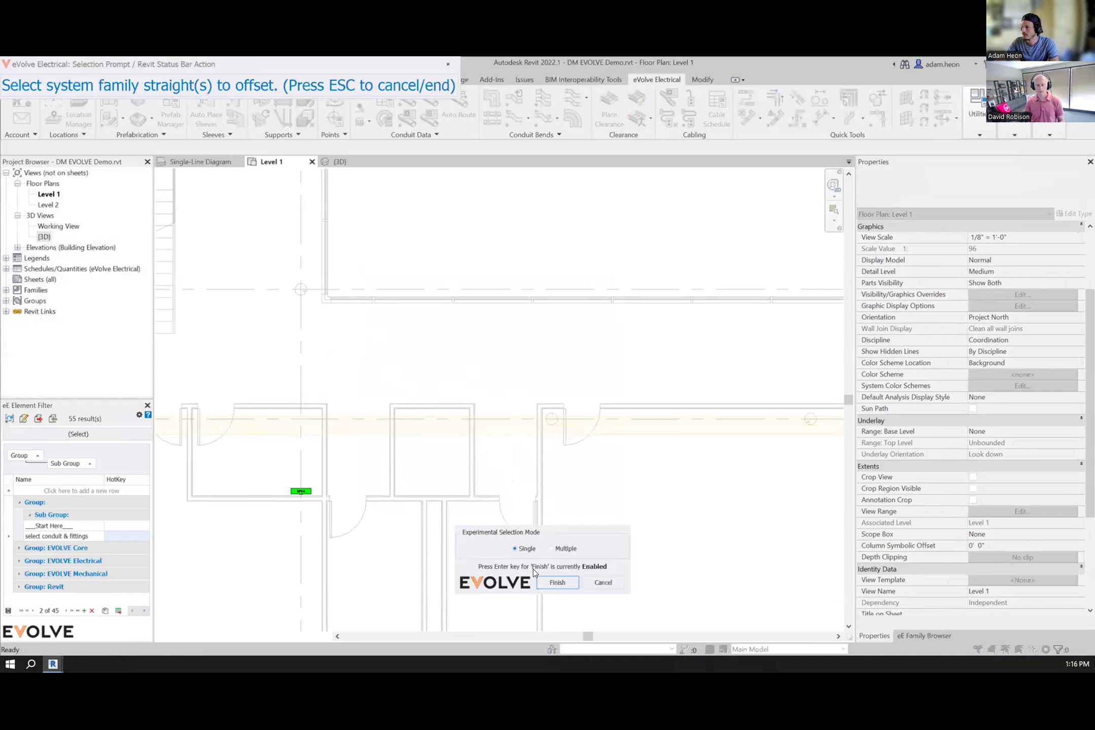
left_click(556, 581)
key("ctrl")
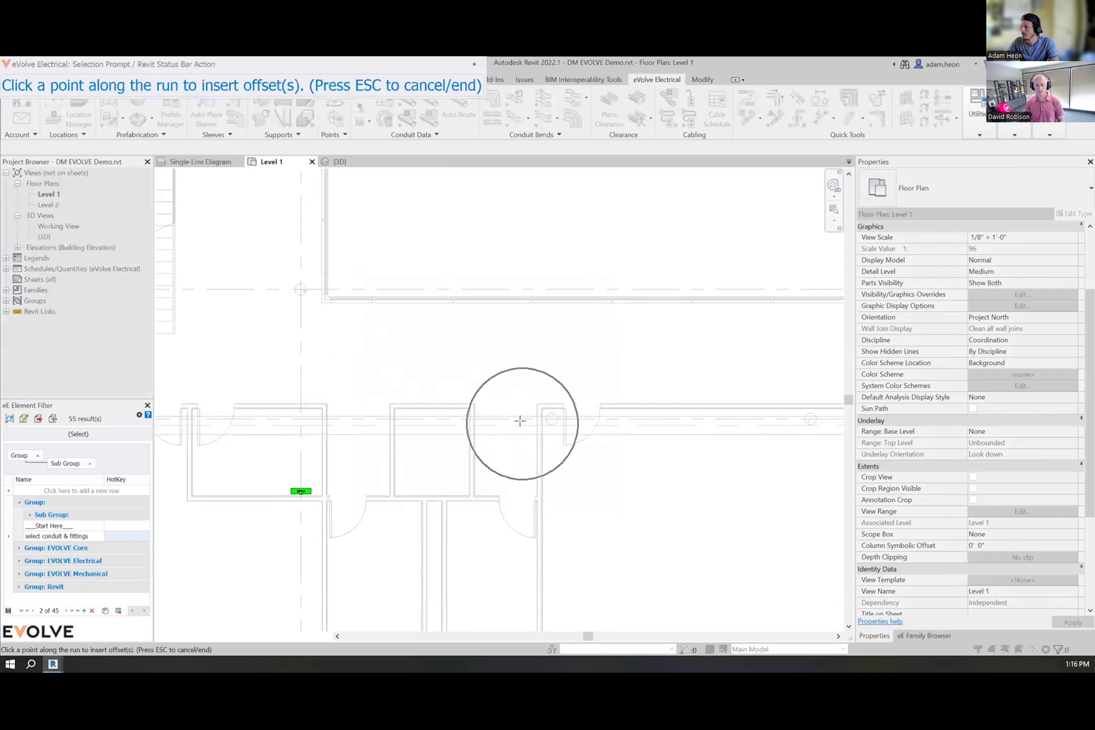
left_click(521, 424)
key("ctrl")
left_click(573, 463)
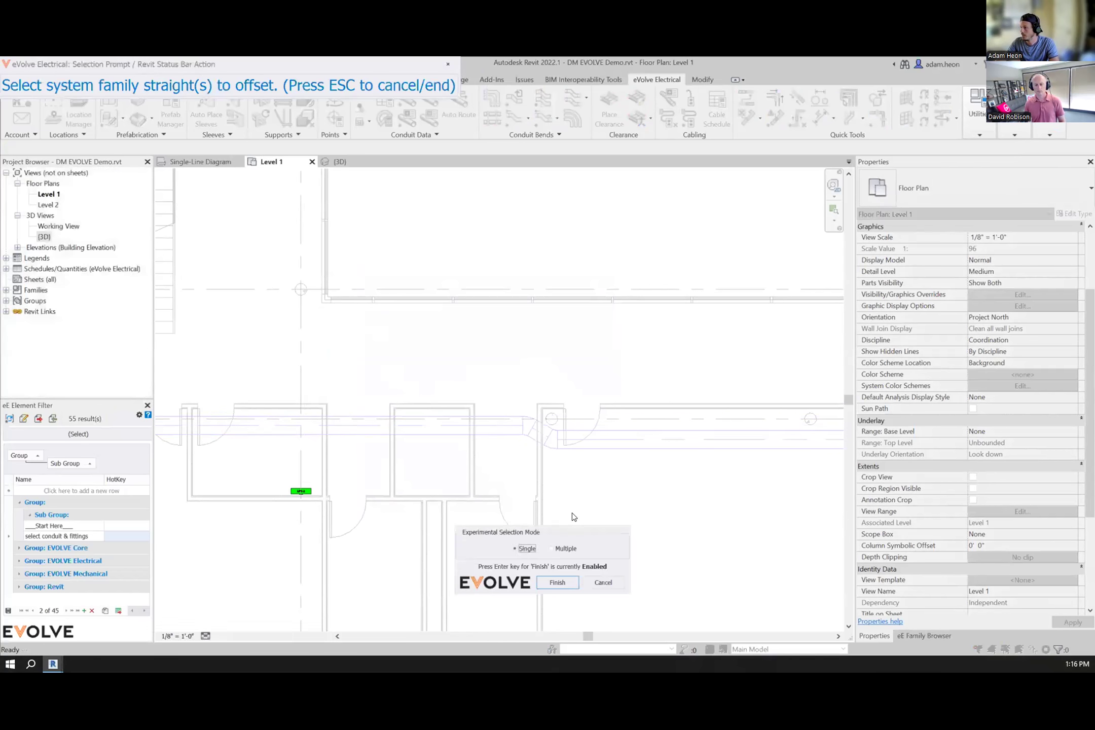
left_click(603, 582)
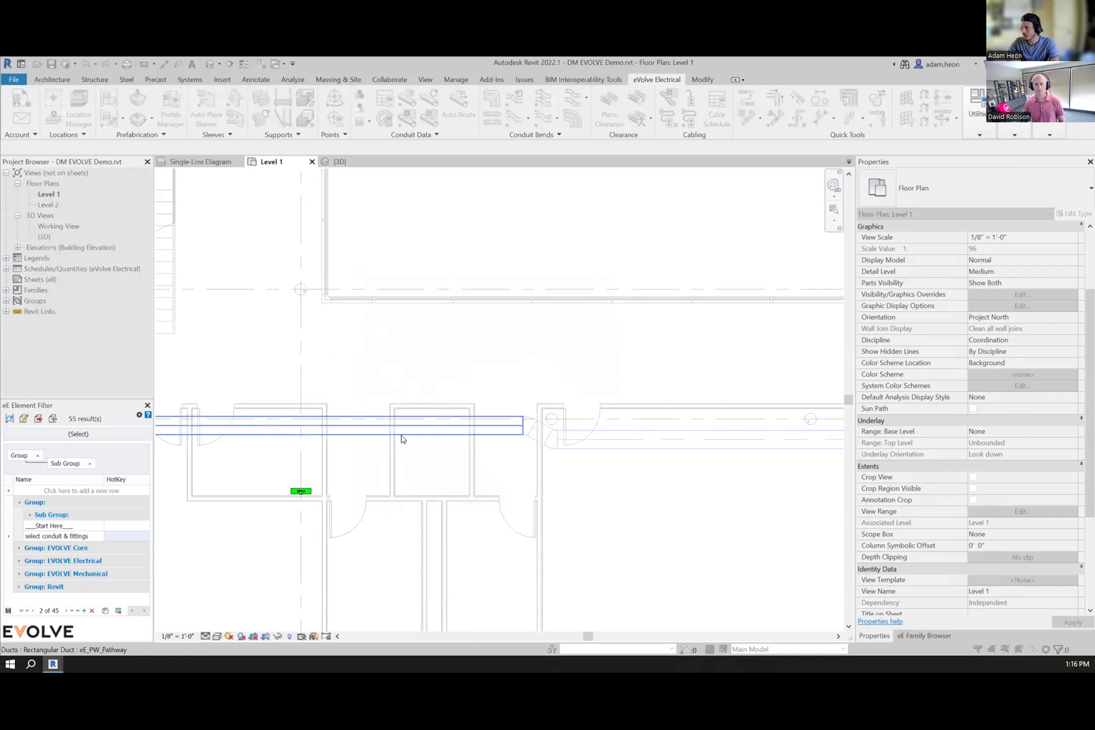
Step: Auto Route all five conduit runs again along the offset pathway with Extend to Equipment enabled
scroll(401, 435, "down", 2)
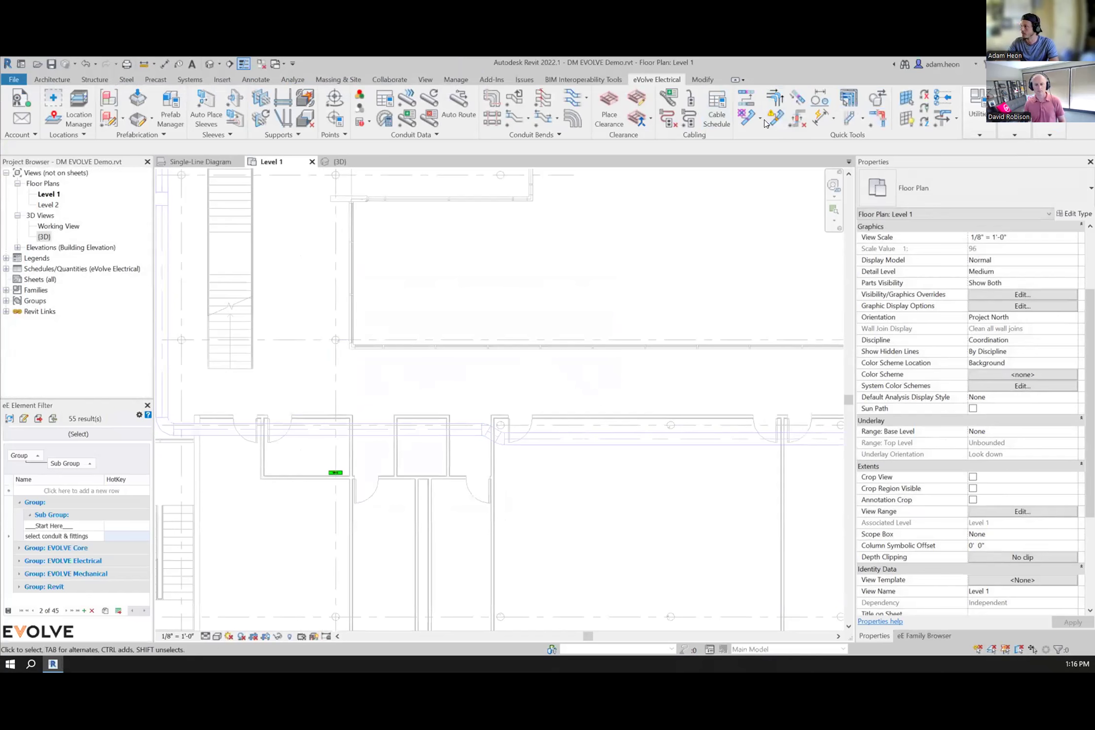
middle_click_drag(472, 491, 594, 501)
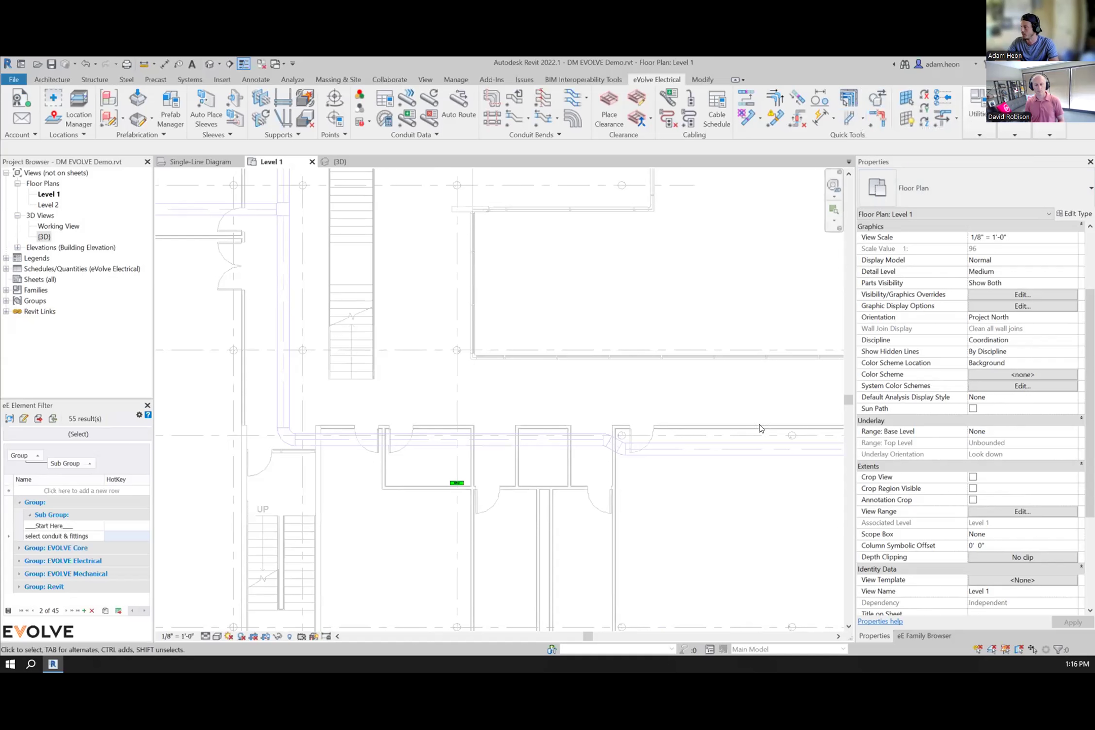
middle_click_drag(670, 498, 583, 487)
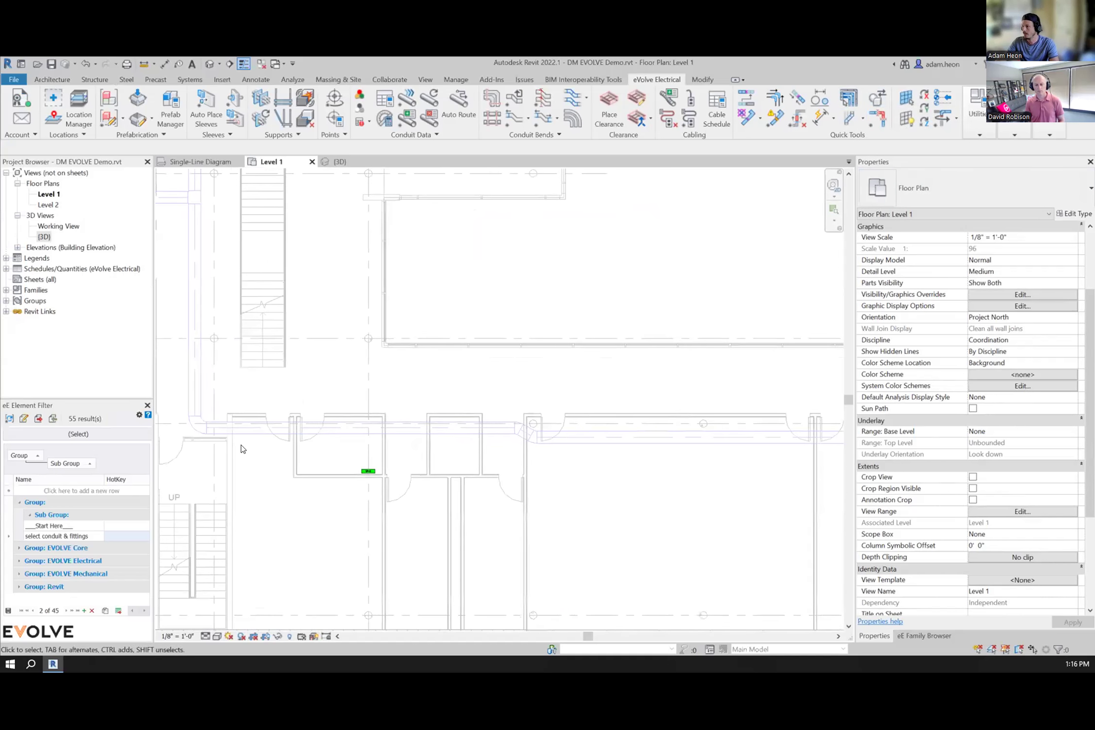
scroll(681, 472, "down", 2)
middle_click_drag(735, 508, 676, 512)
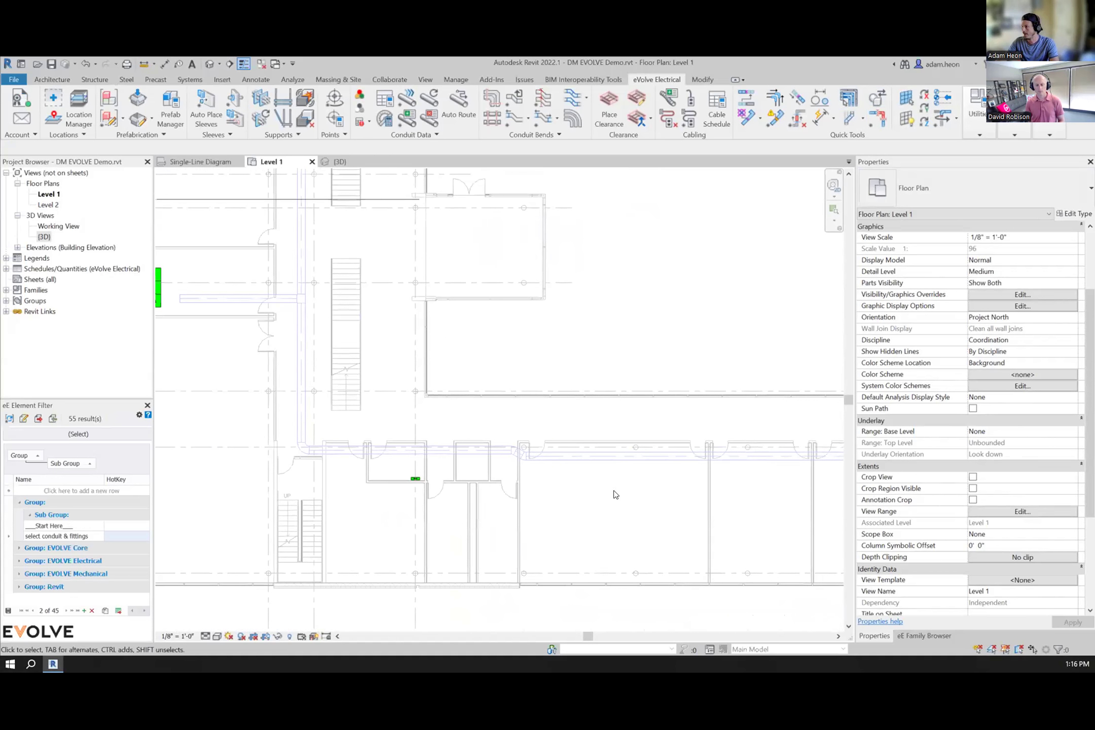
middle_click_drag(557, 510, 646, 558)
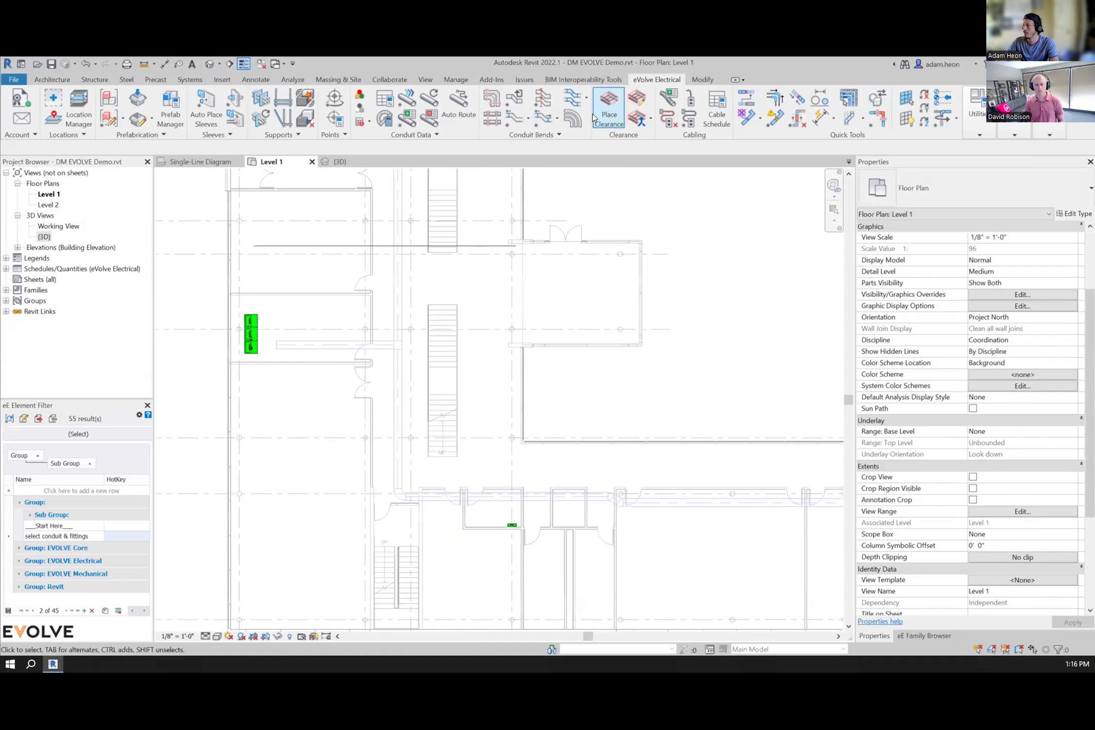
left_click(471, 116)
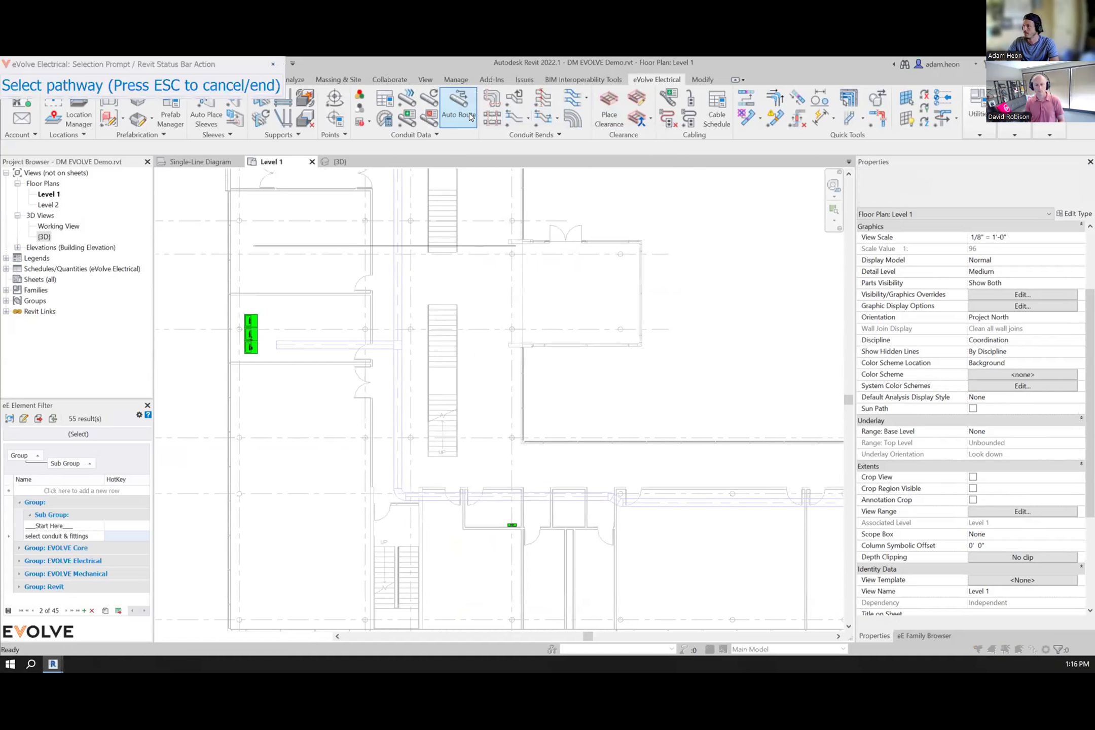
left_click(307, 347)
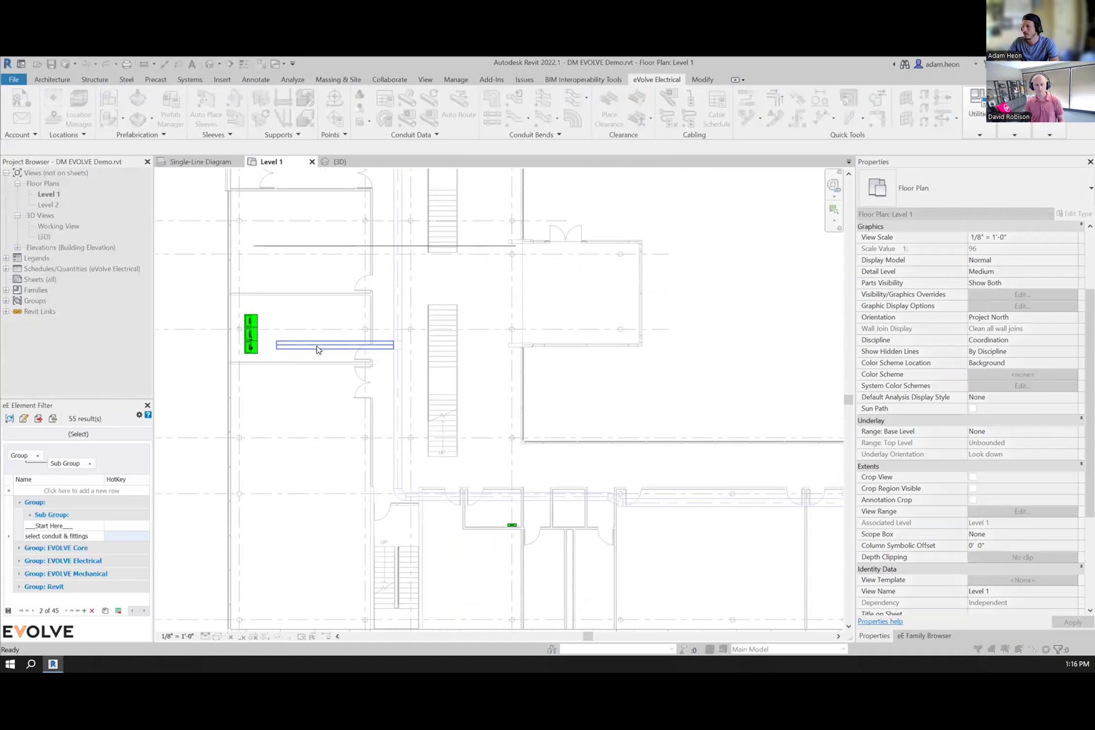
left_click(587, 297)
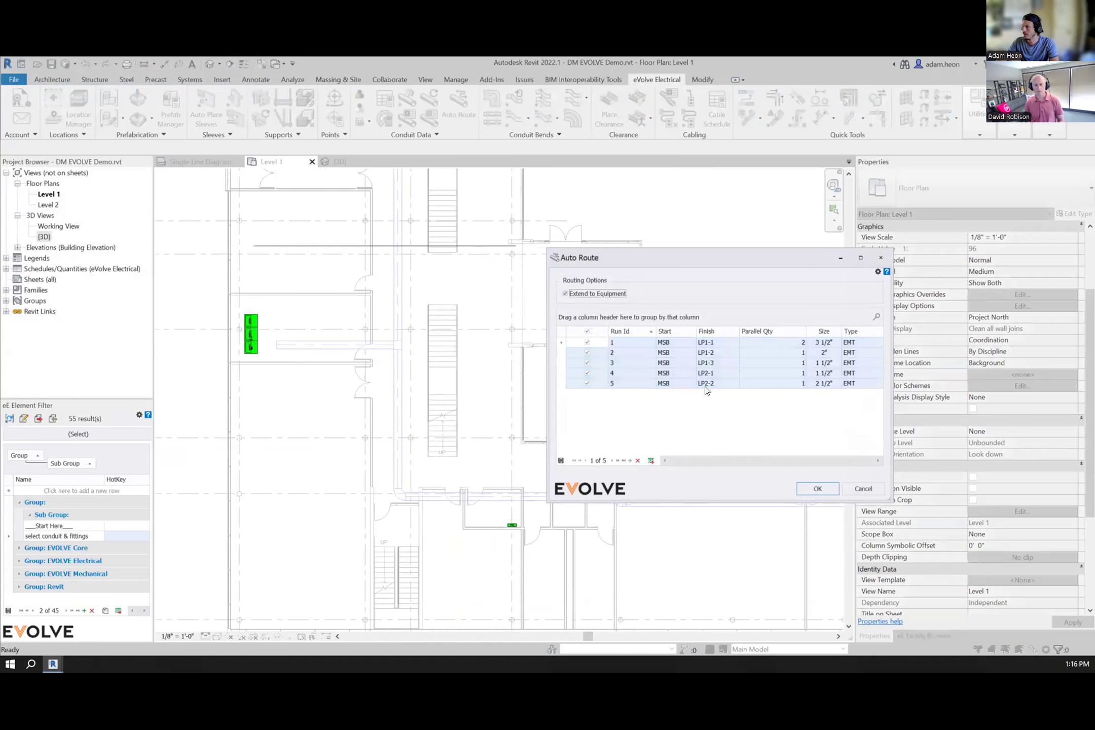
left_click(816, 488)
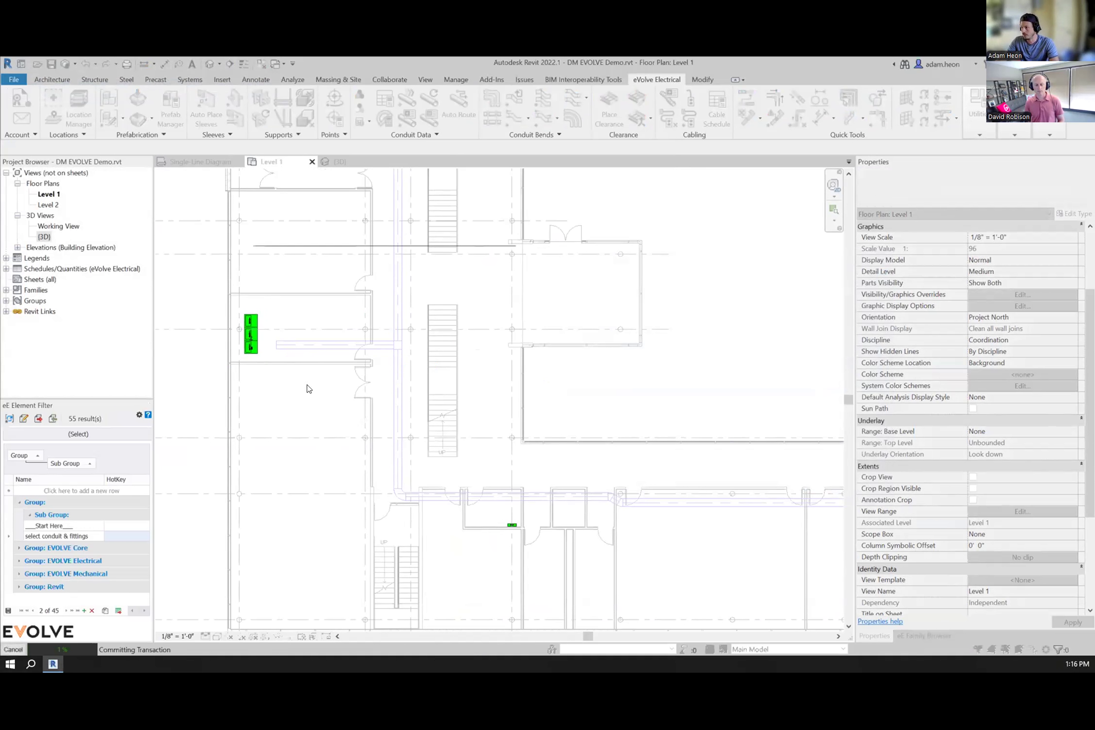
left_click(481, 400)
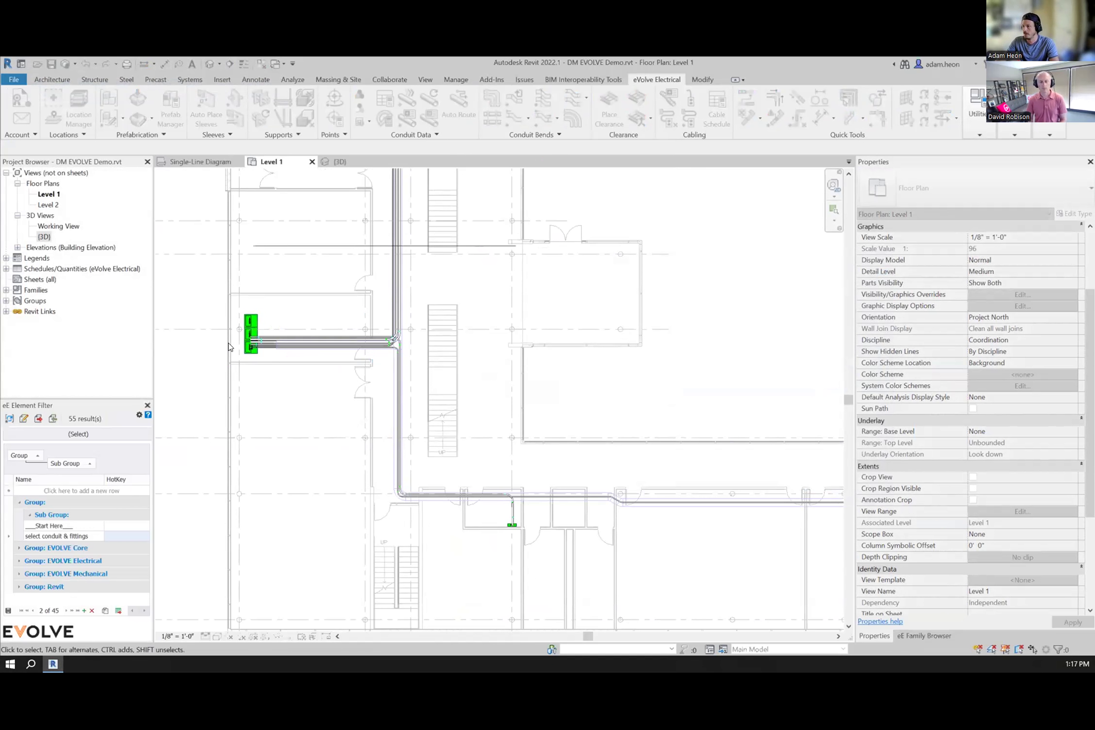
Step: Inspect the rerouted conduits around the pathway offset and a branch conduit's run properties
middle_click_drag(532, 520, 177, 416)
middle_click_drag(330, 446, 675, 450)
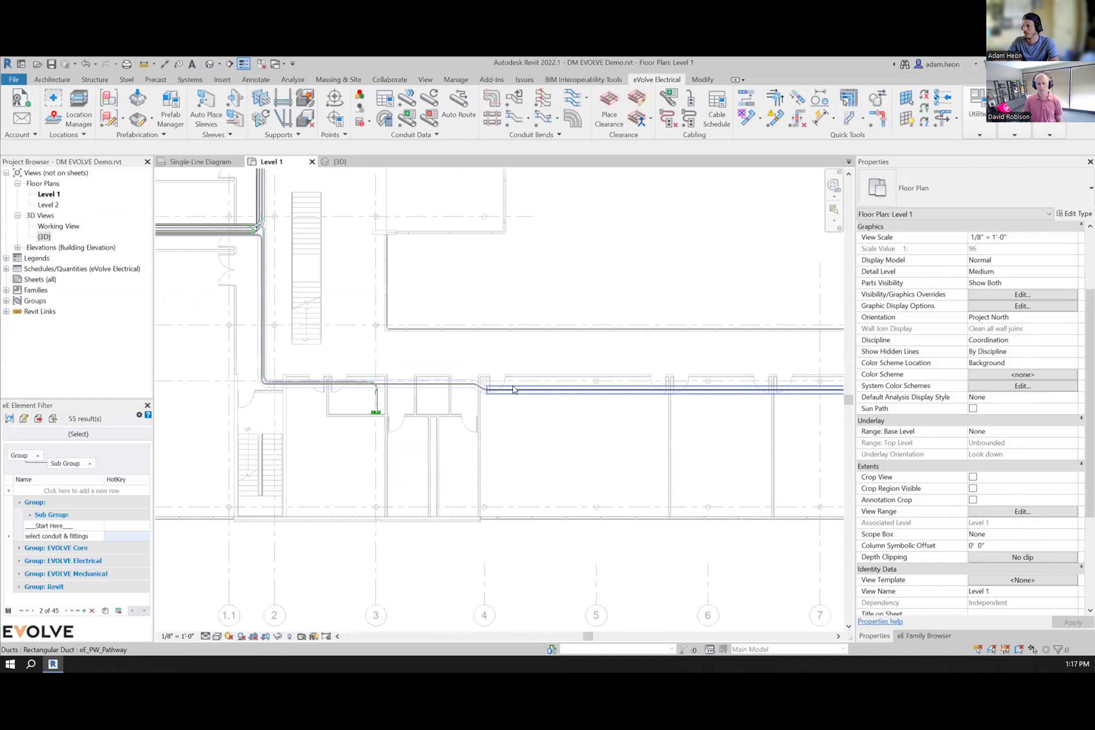
left_click(368, 403)
scroll(374, 396, "up", 4)
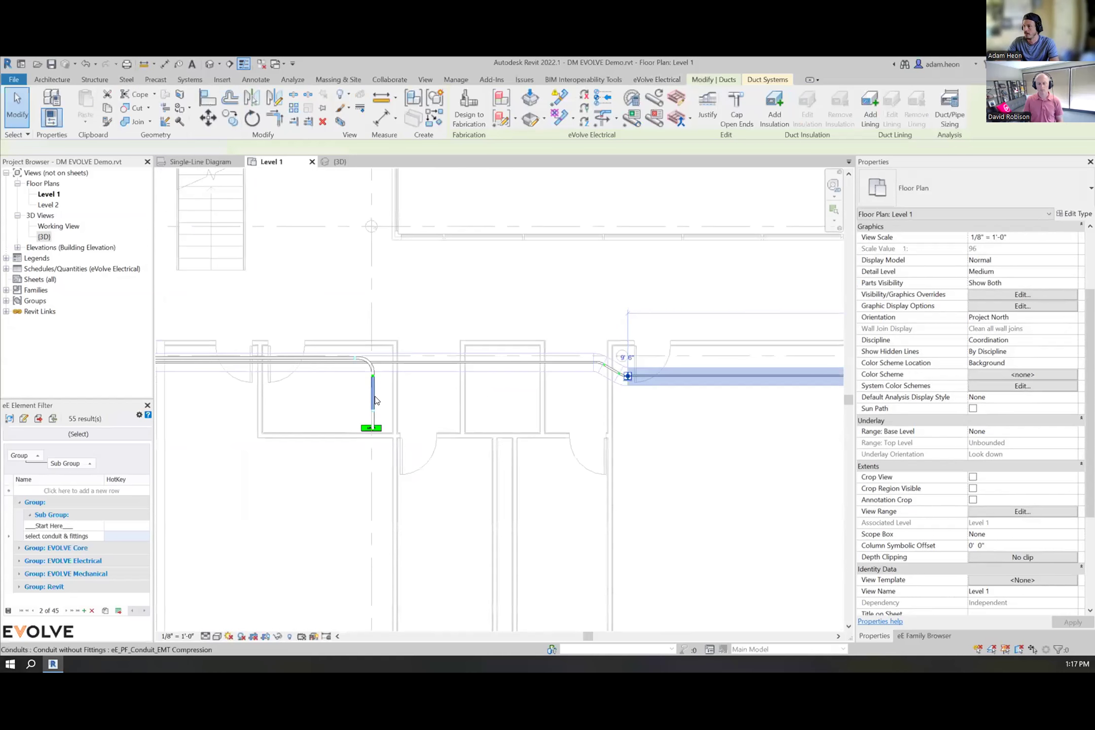
left_click(373, 395)
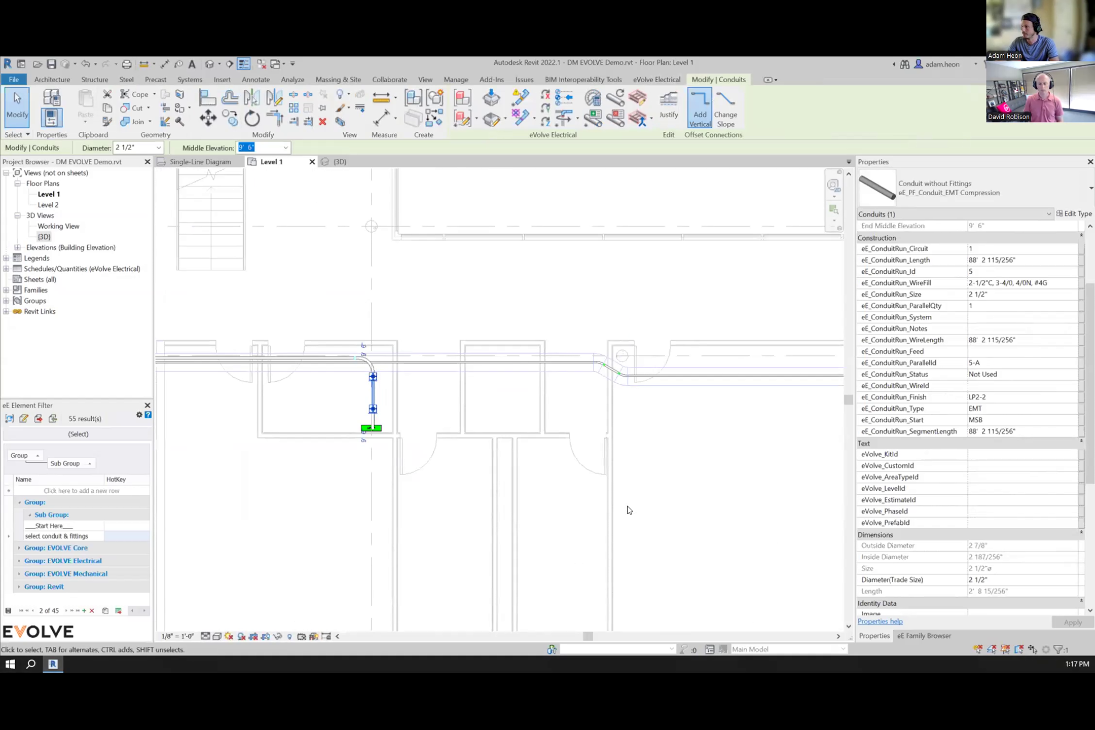
left_click(448, 473)
scroll(449, 473, "down", 6)
middle_click_drag(541, 419, 434, 504)
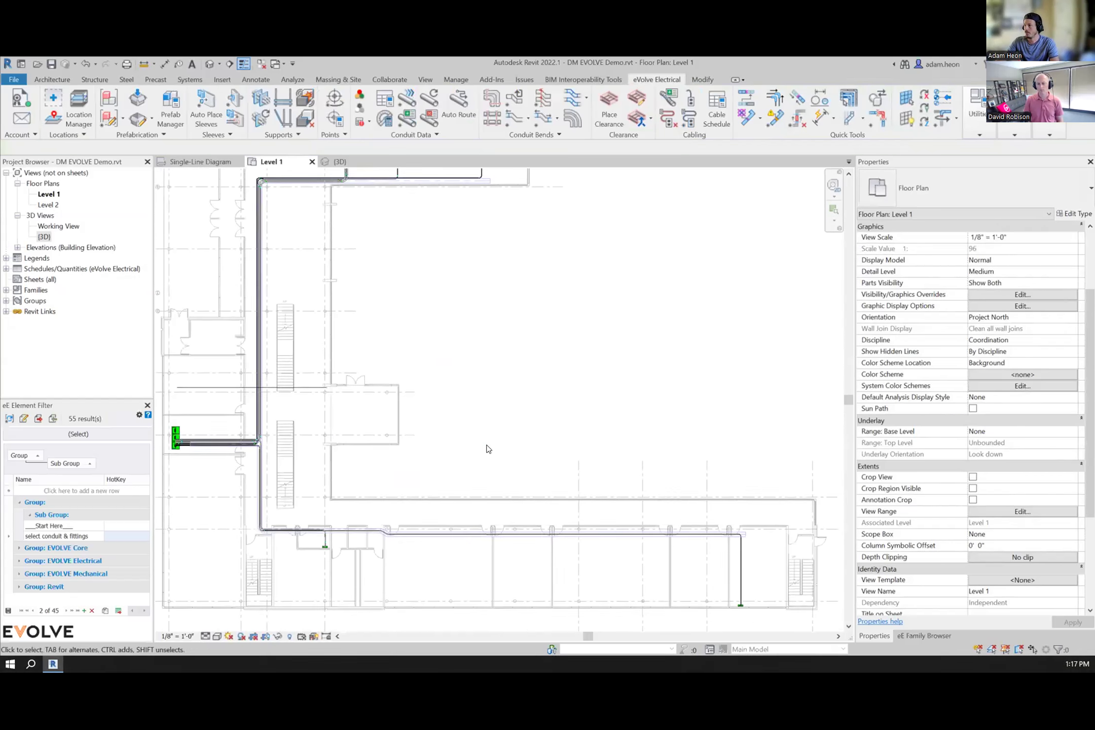
Step: Open the Project Conduit Run Schedule for the rerouted conduits
scroll(487, 449, "down", 2)
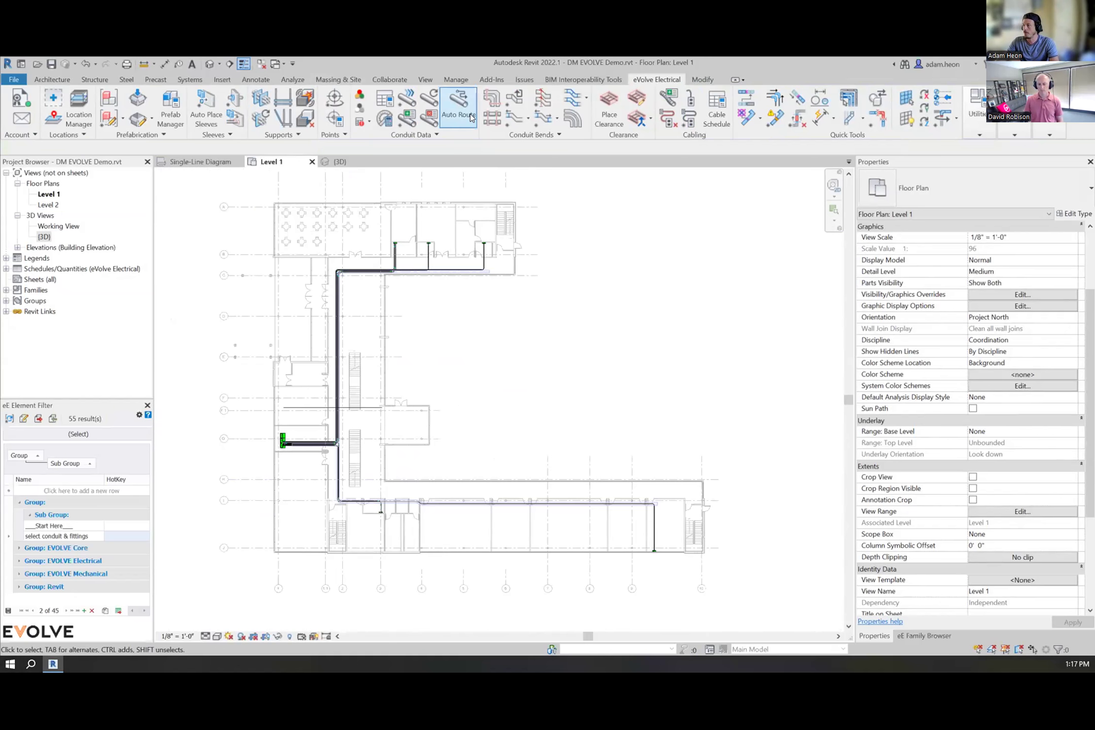
left_click(385, 100)
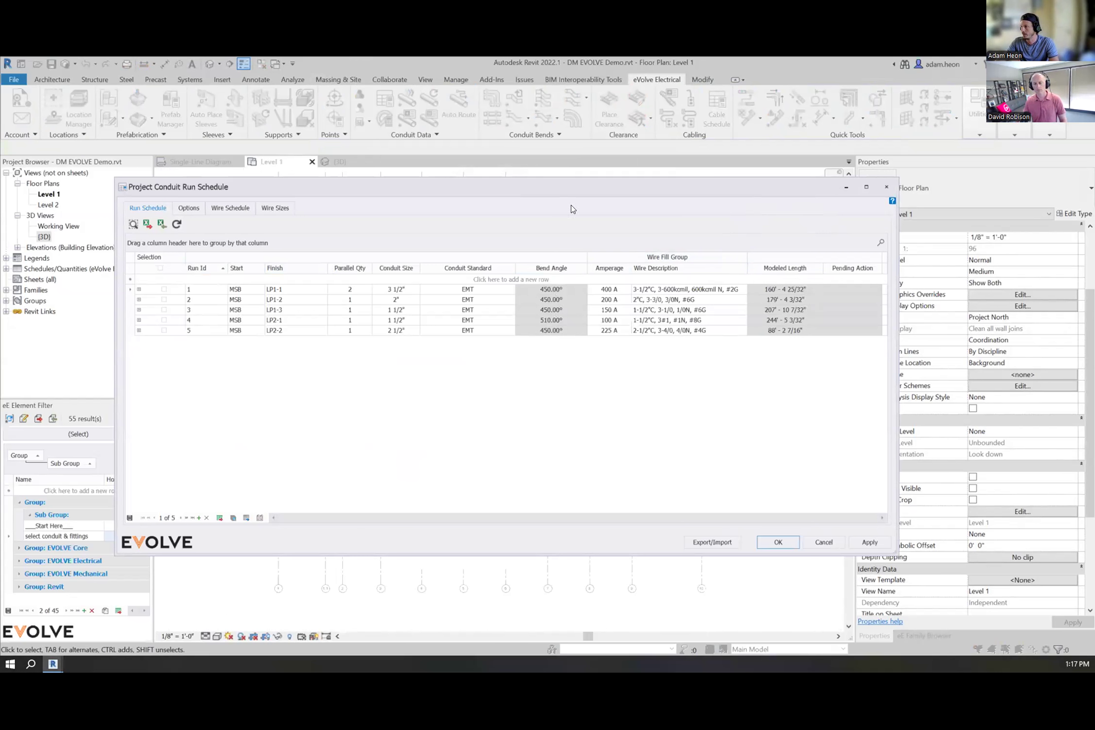
left_click_drag(569, 189, 535, 362)
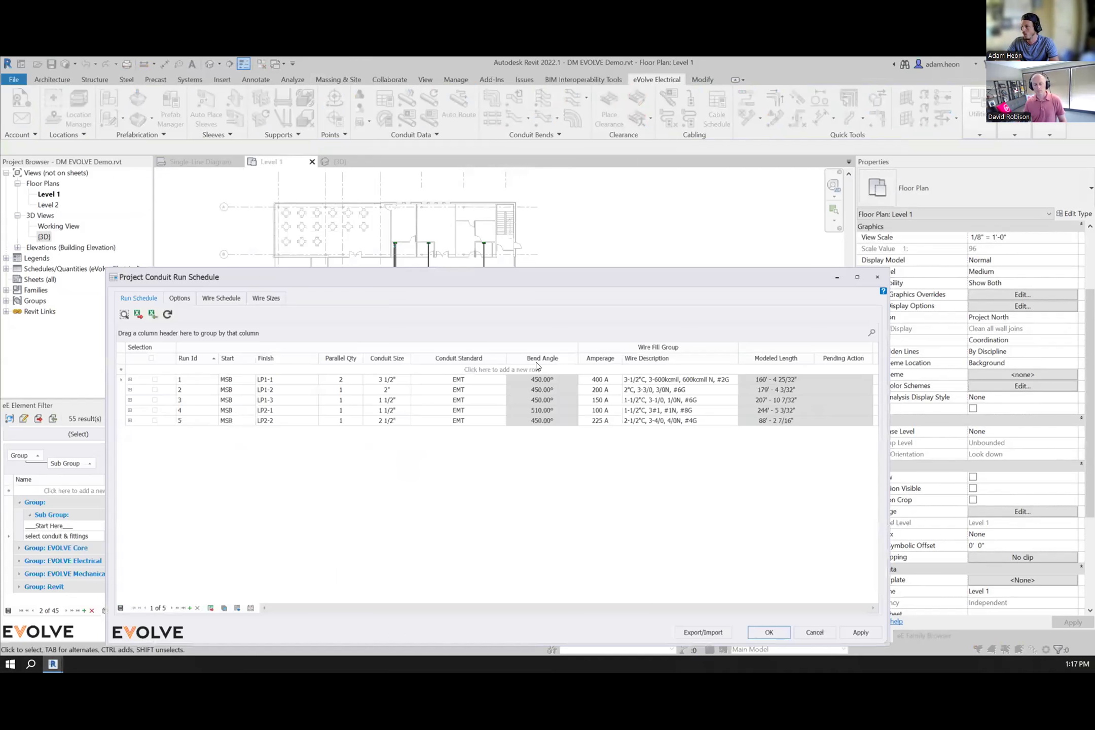
left_click_drag(576, 292, 559, 555)
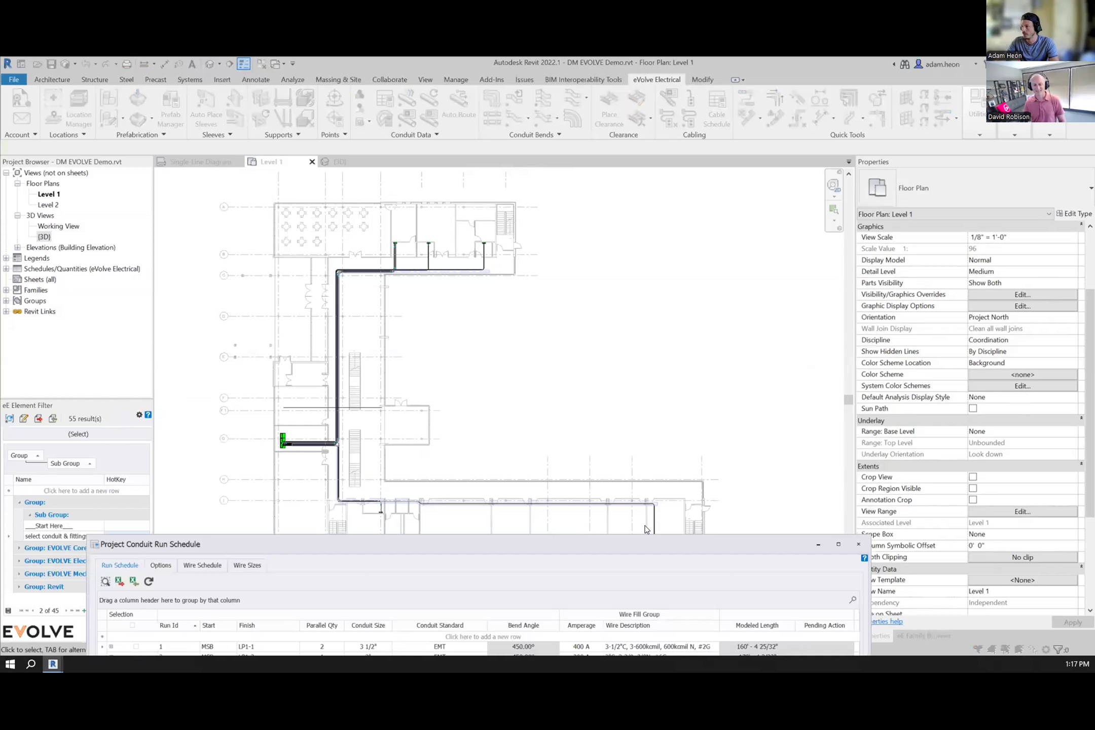
left_click_drag(634, 544, 674, 171)
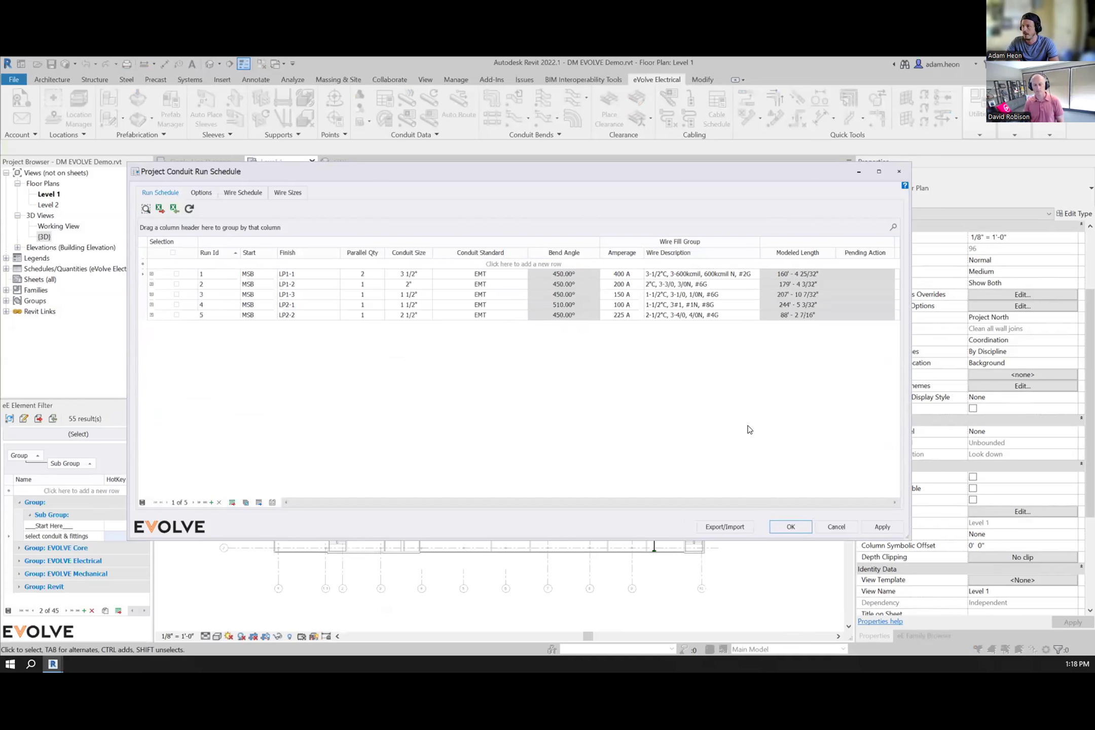
Step: Export the five run schedule entries to an Excel workbook in the EVOLVE Demo folder and close the schedule
left_click(160, 212)
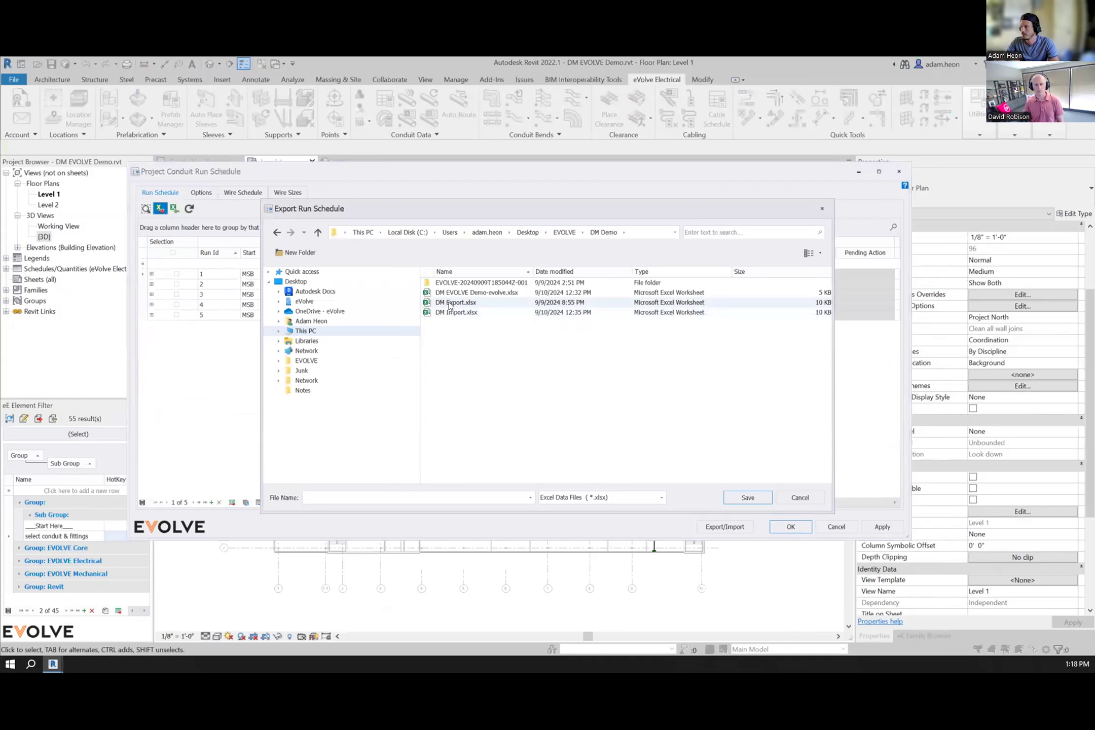
left_click(446, 302)
left_click(748, 498)
left_click(527, 387)
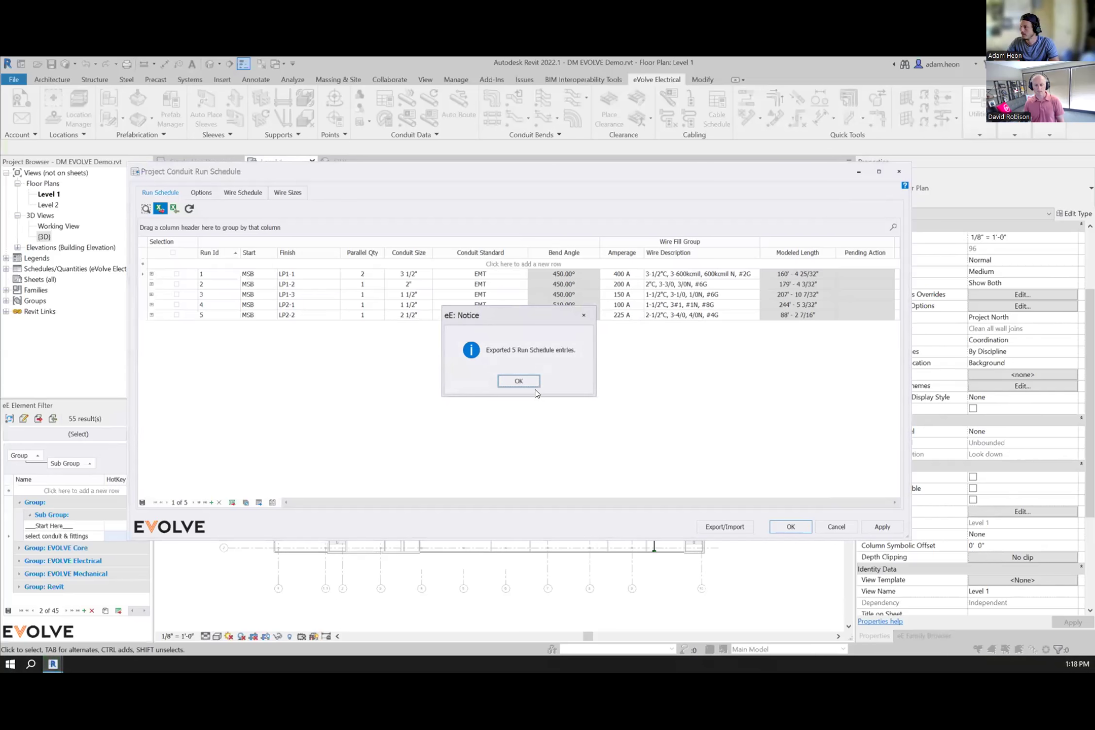
left_click(525, 383)
left_click(784, 521)
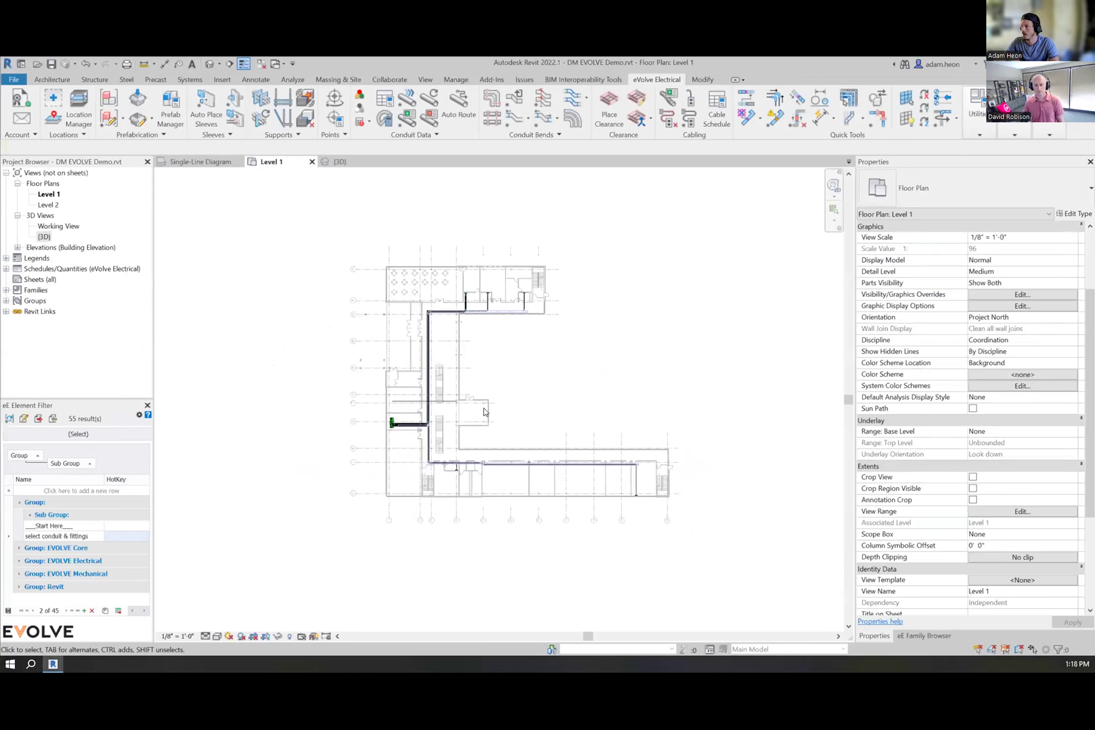
scroll(483, 408, "up", 3)
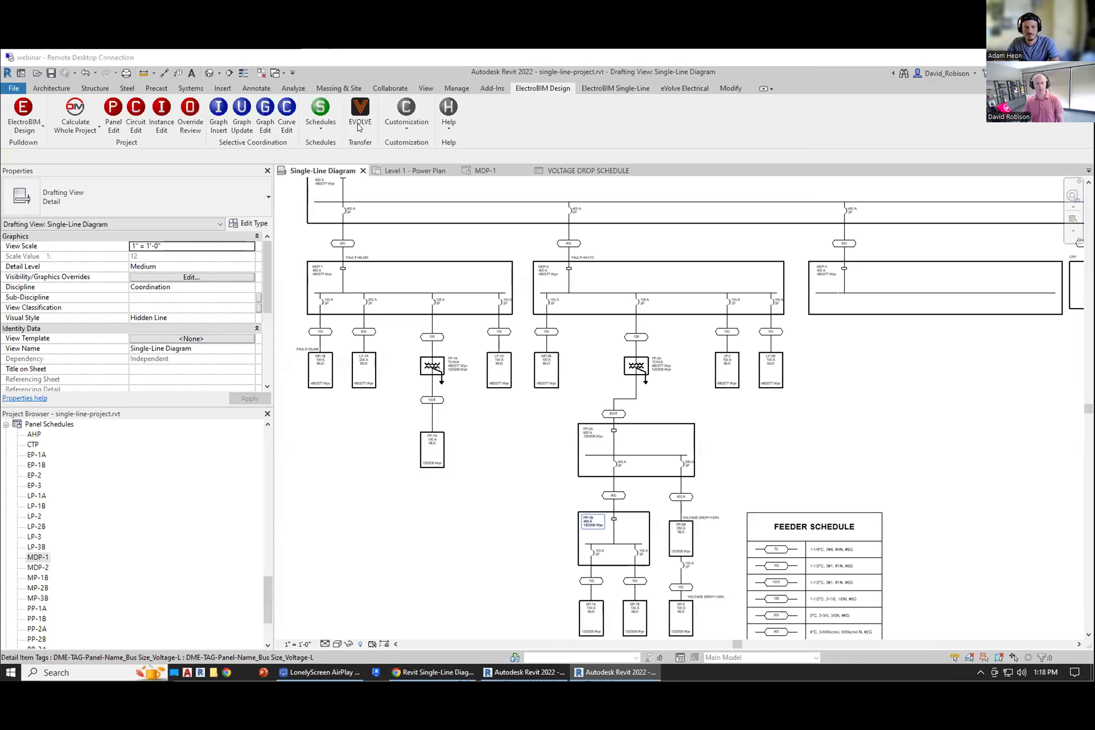
left_click(360, 114)
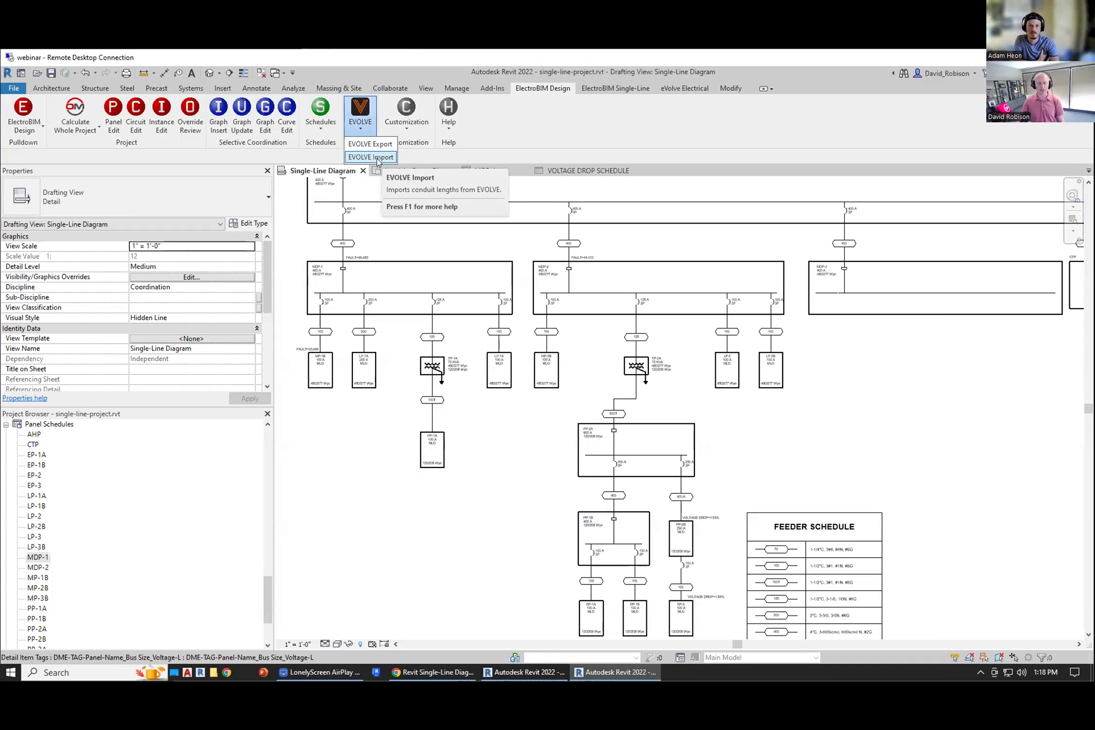
left_click(371, 157)
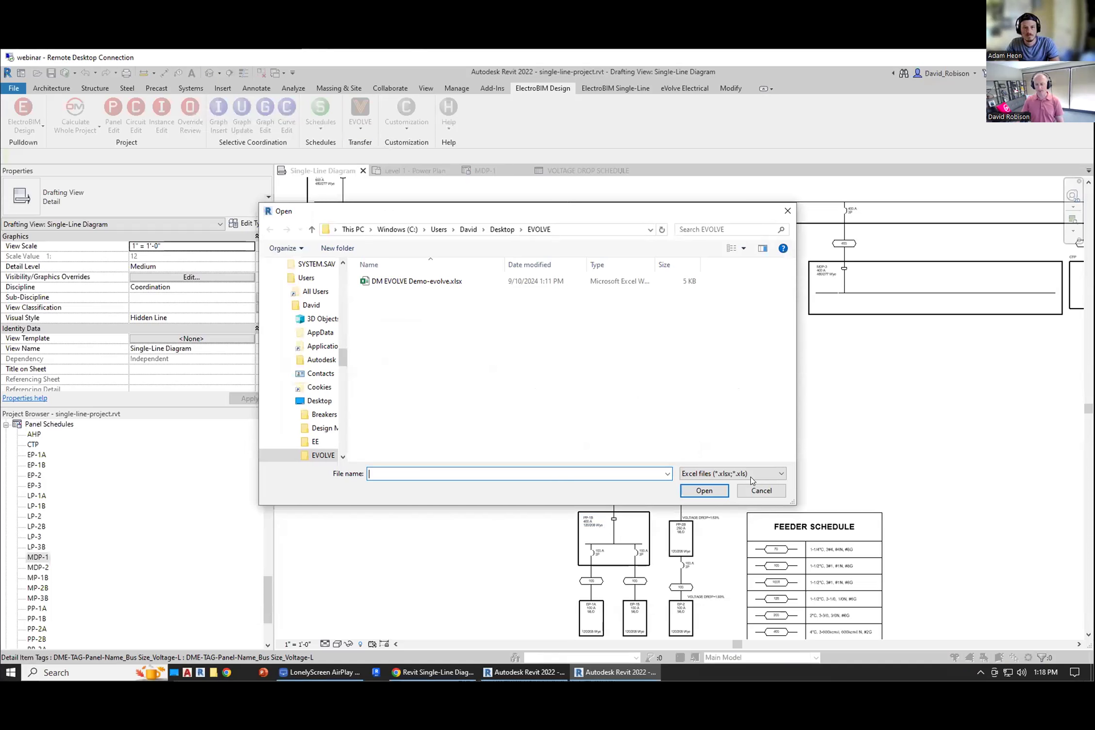
left_click(759, 492)
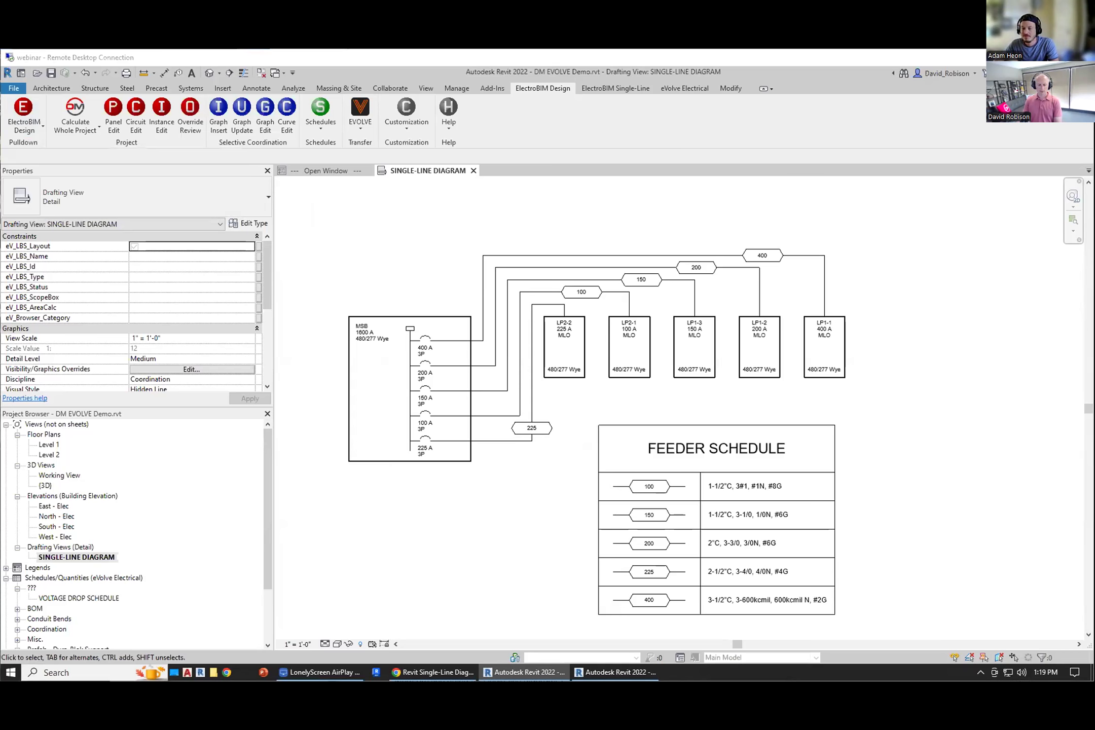
Step: Open the EVOLVE folder on the desktop to check for the exported Excel workbook
left_click(616, 672)
left_click(175, 673)
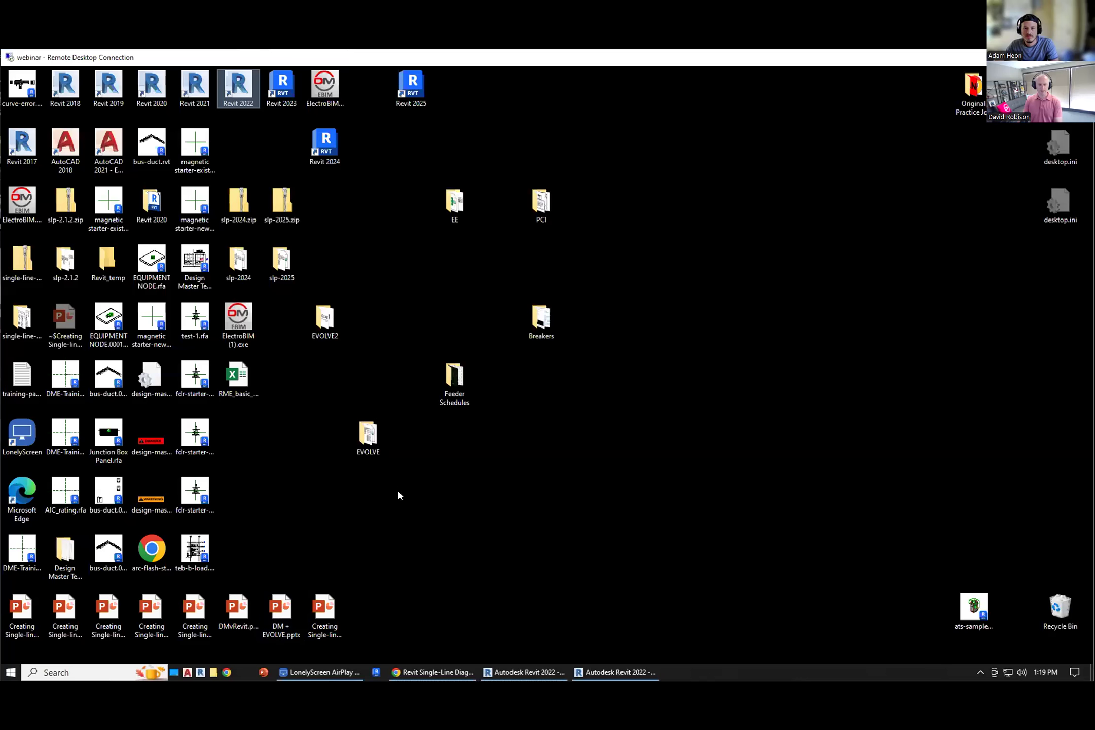
double_click(368, 435)
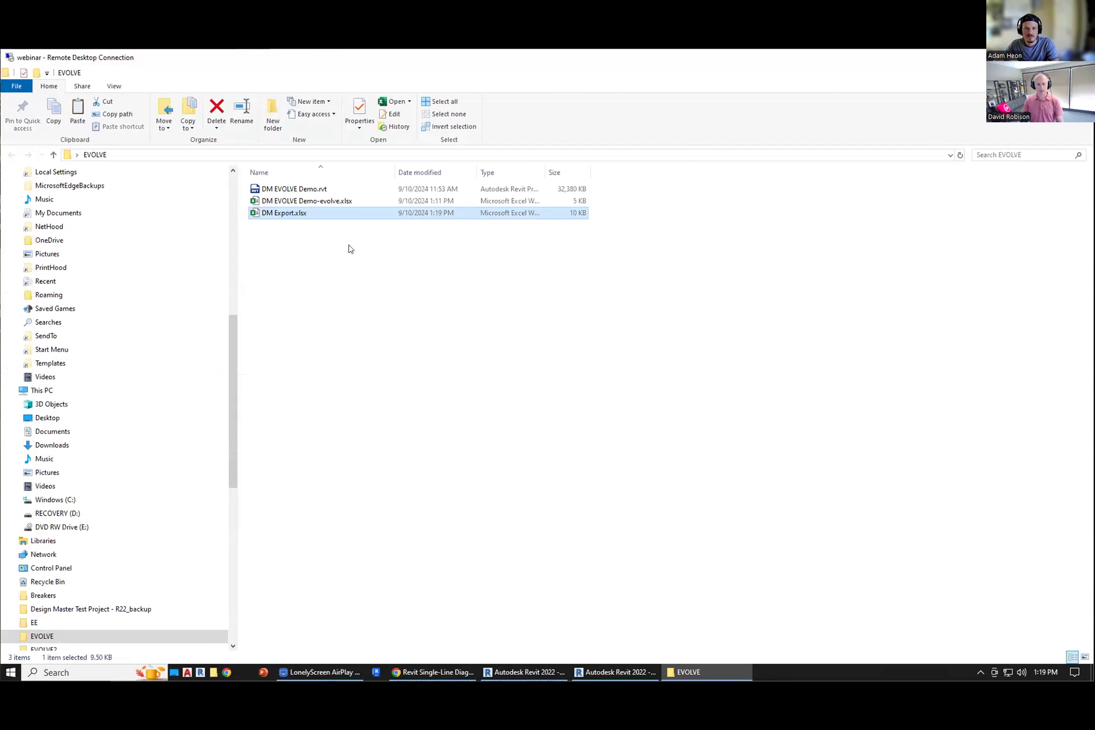
left_click(537, 672)
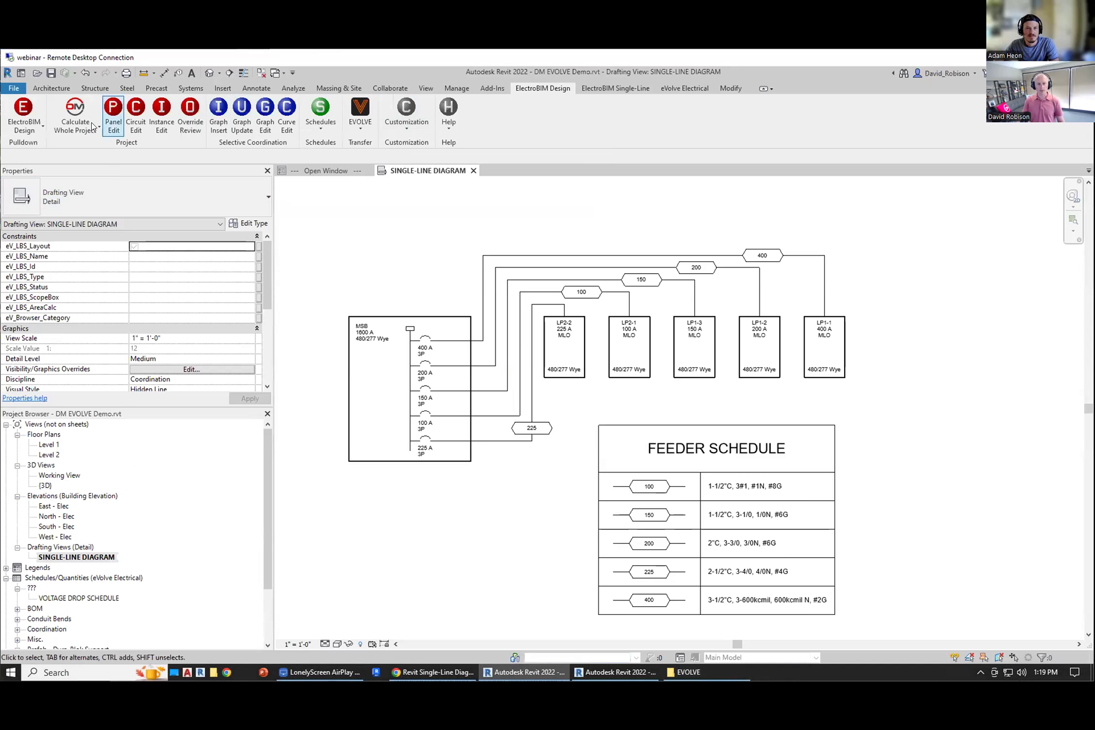
Step: Review panel LP1-2's feeder length settings in Panel Edit before importing
left_click(120, 115)
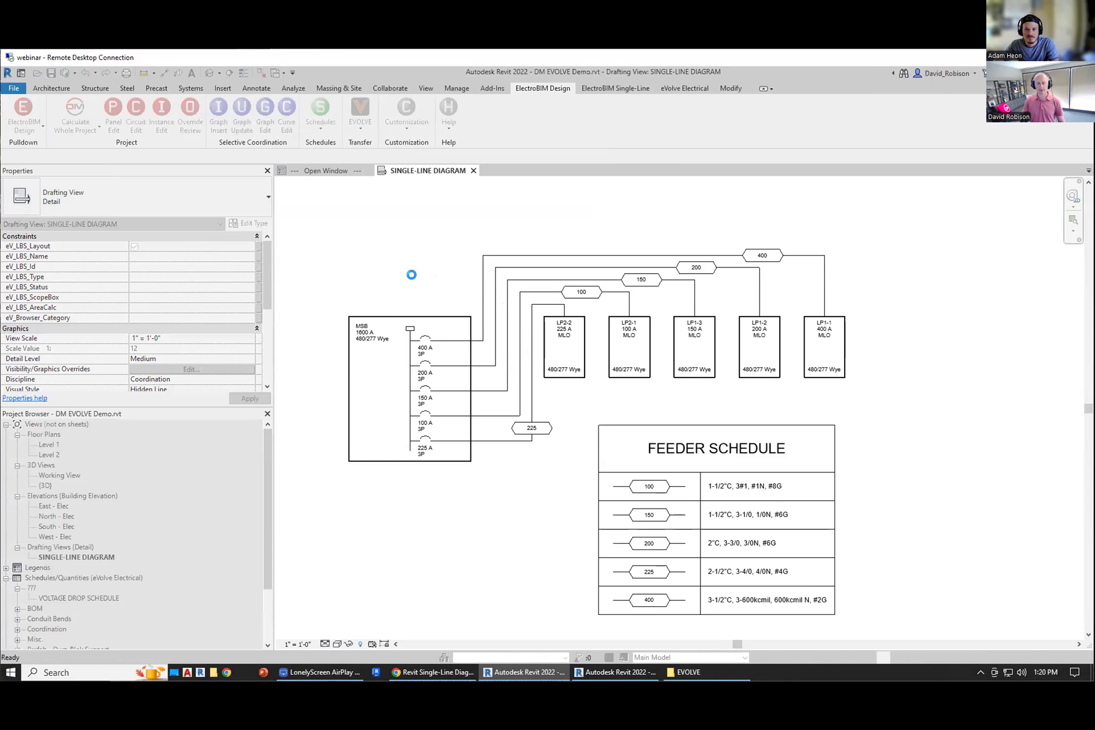
left_click(301, 209)
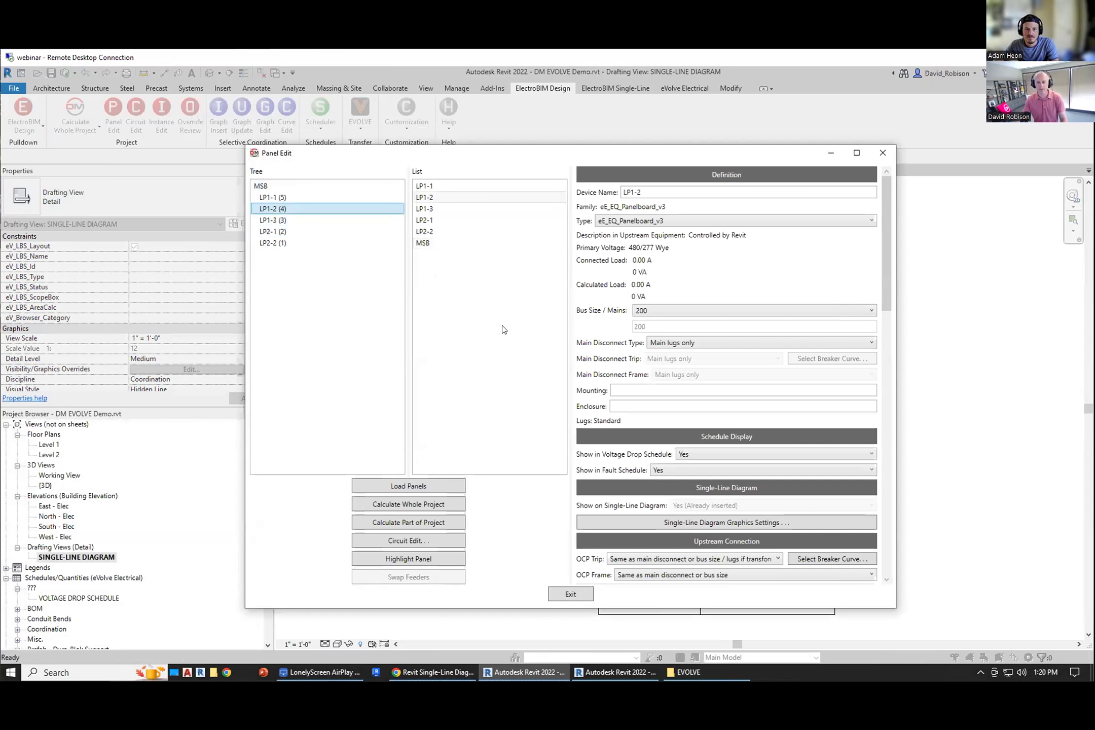
scroll(658, 437, "down", 8)
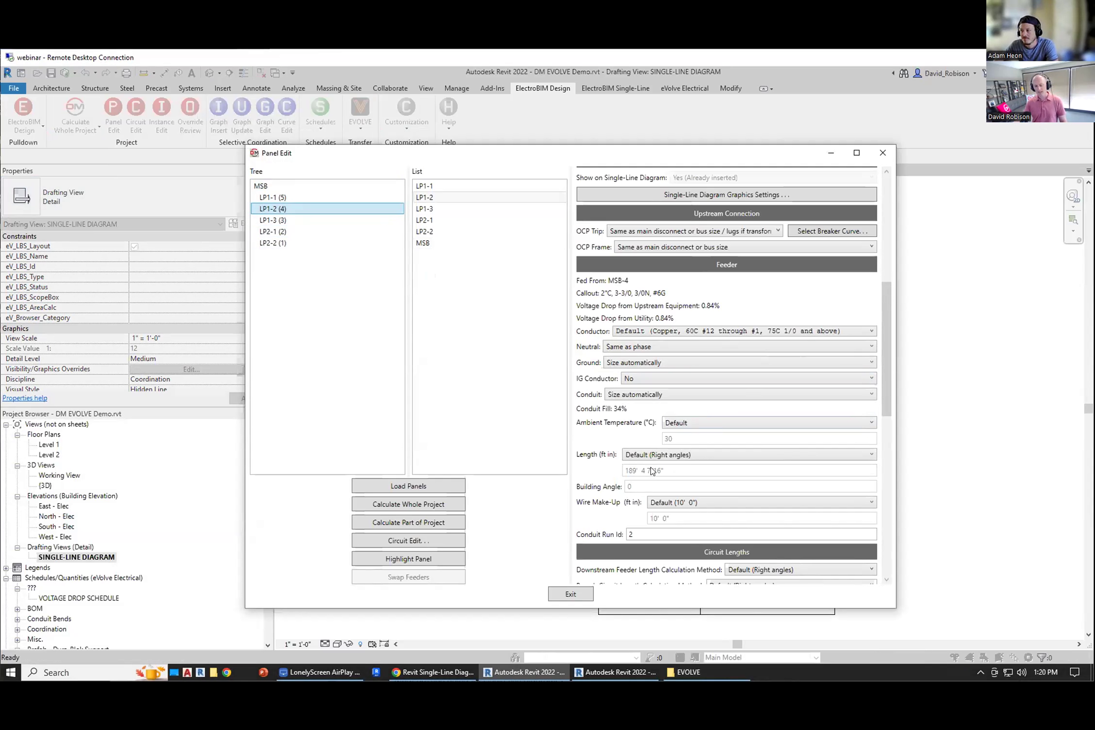
left_click(578, 594)
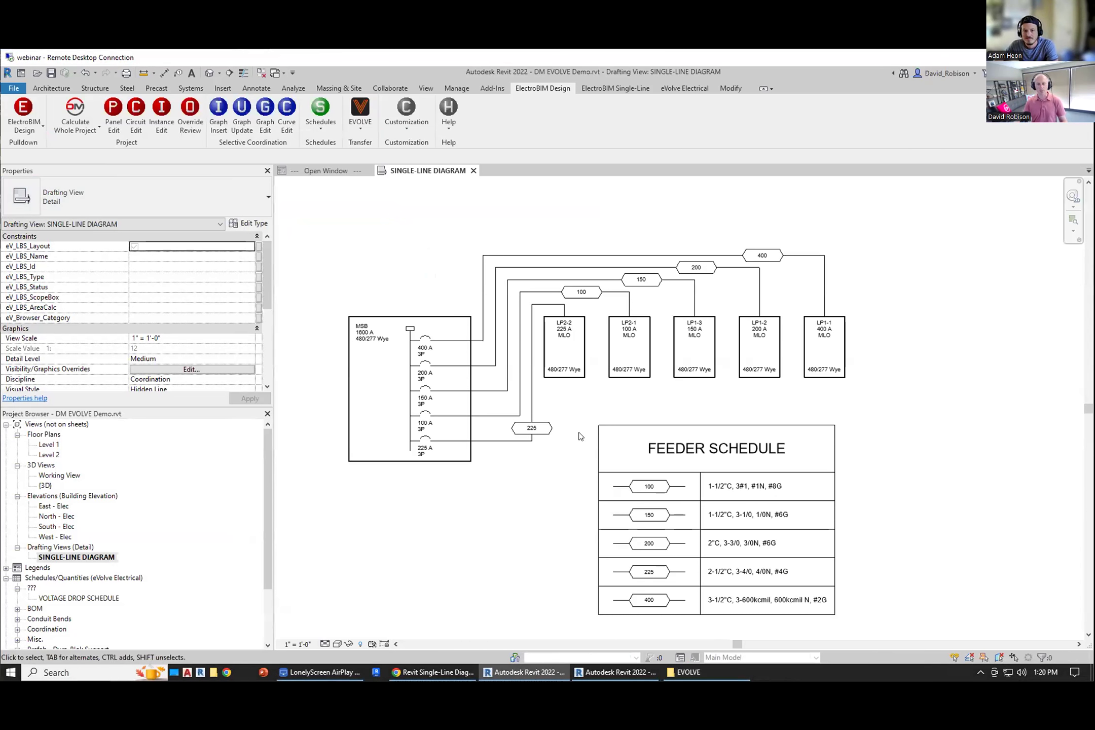
Step: Import conduit lengths from DM Export.xlsx with EVOLVE Import
left_click(360, 119)
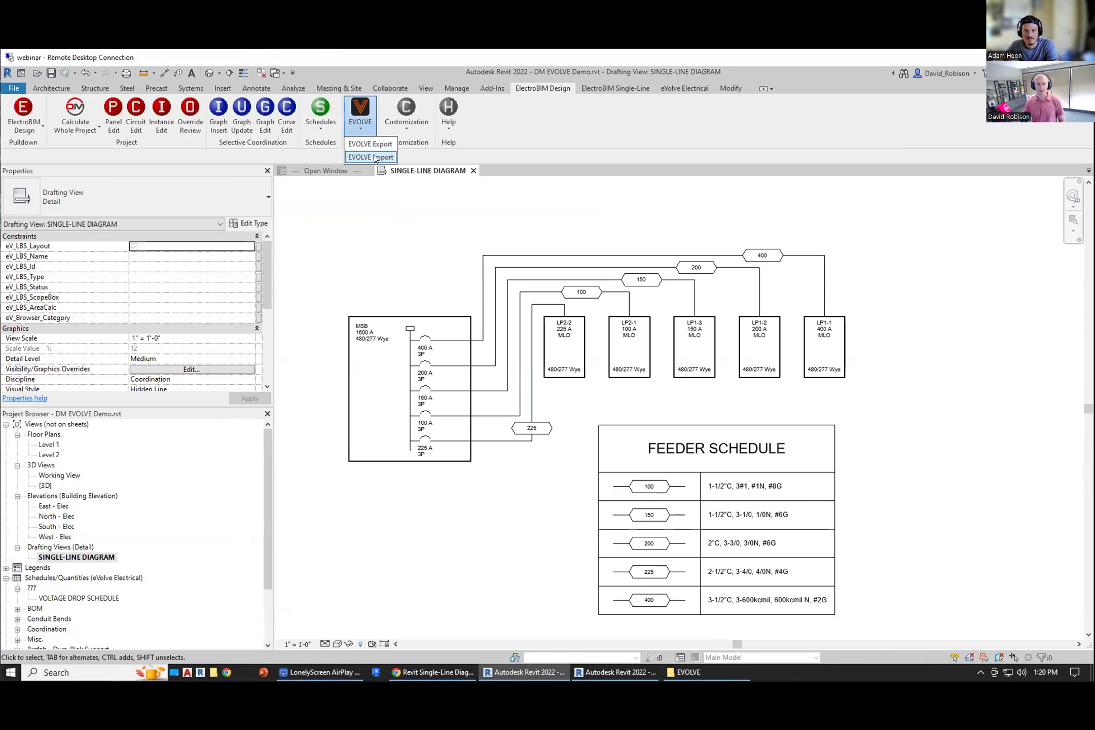
left_click(369, 157)
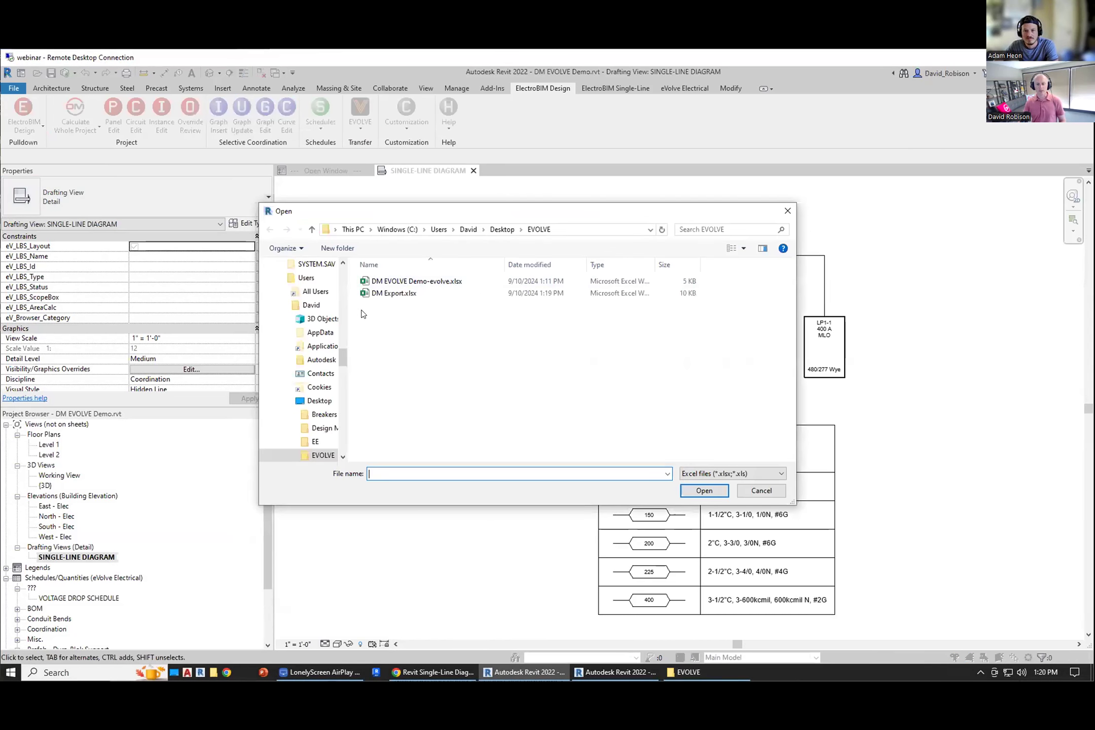
left_click(391, 293)
left_click(703, 490)
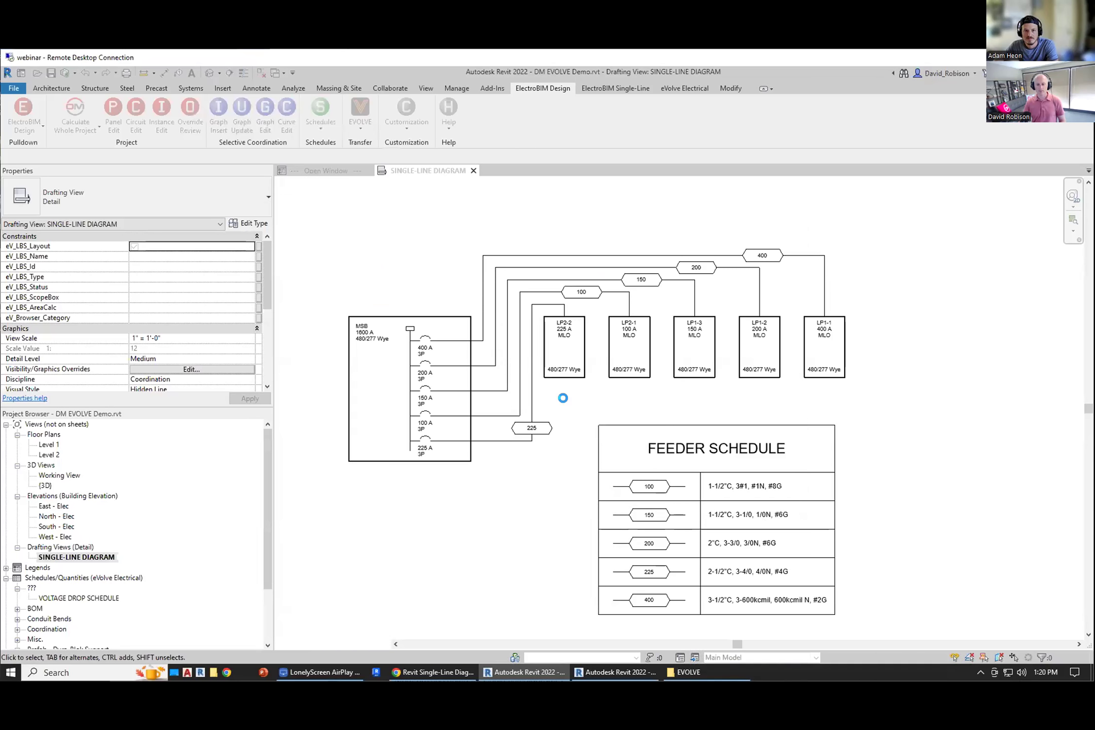
left_click(558, 388)
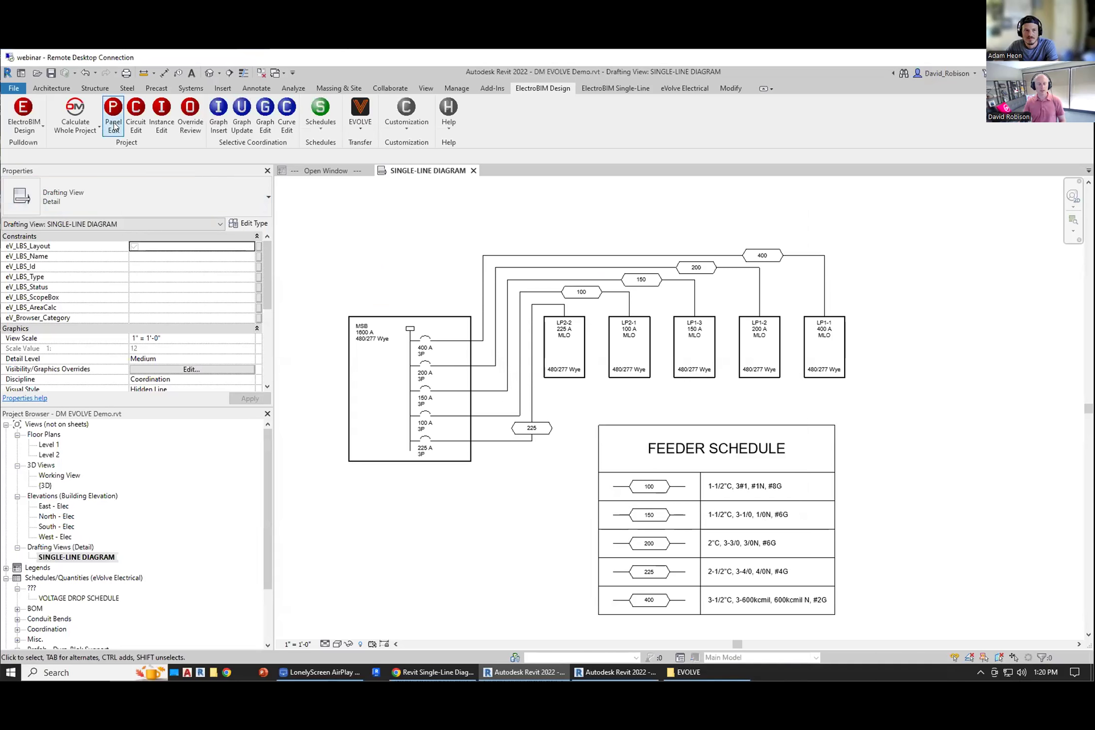
key("Escape")
Step: Review the imported feeder lengths for panels LP1-1 and LP1-2 in Panel Edit
left_click(284, 197)
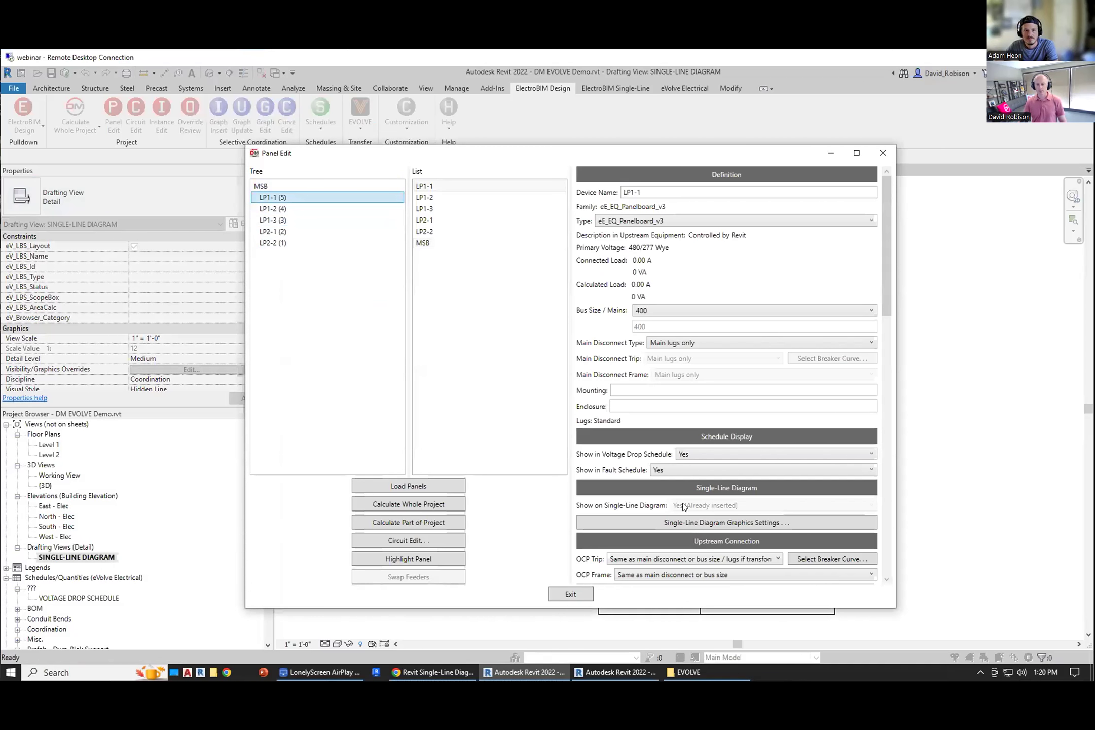
scroll(641, 496, "down", 5)
scroll(641, 497, "down", 2)
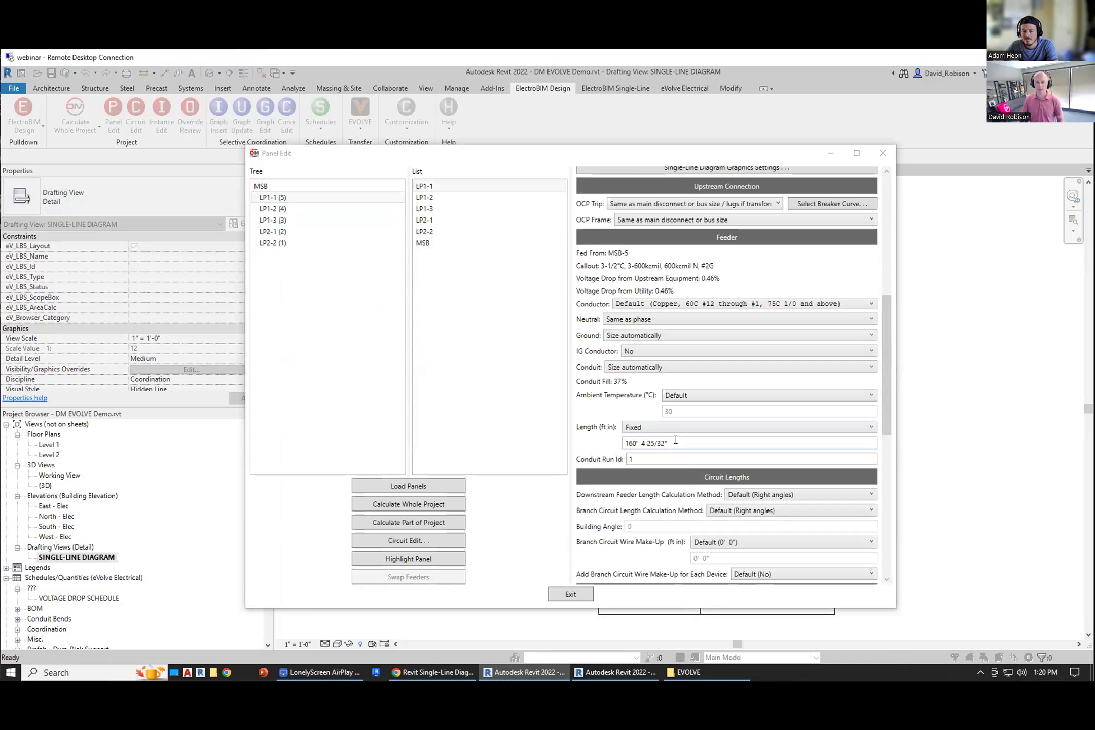
left_click(291, 210)
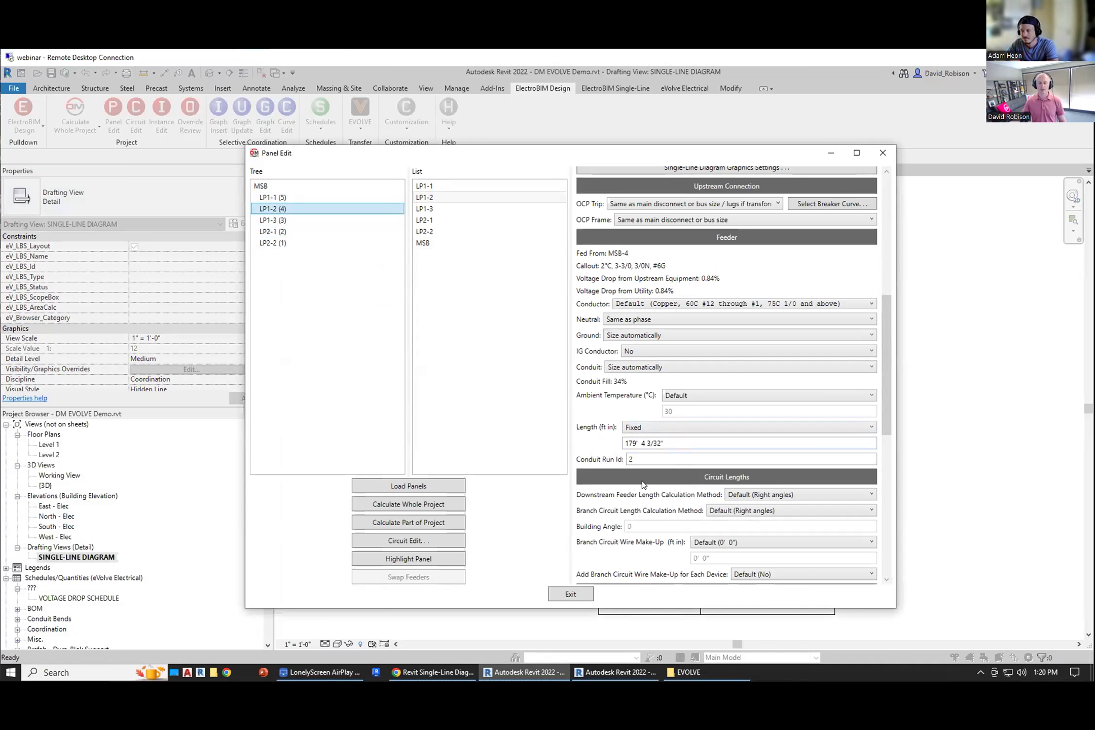
left_click(572, 594)
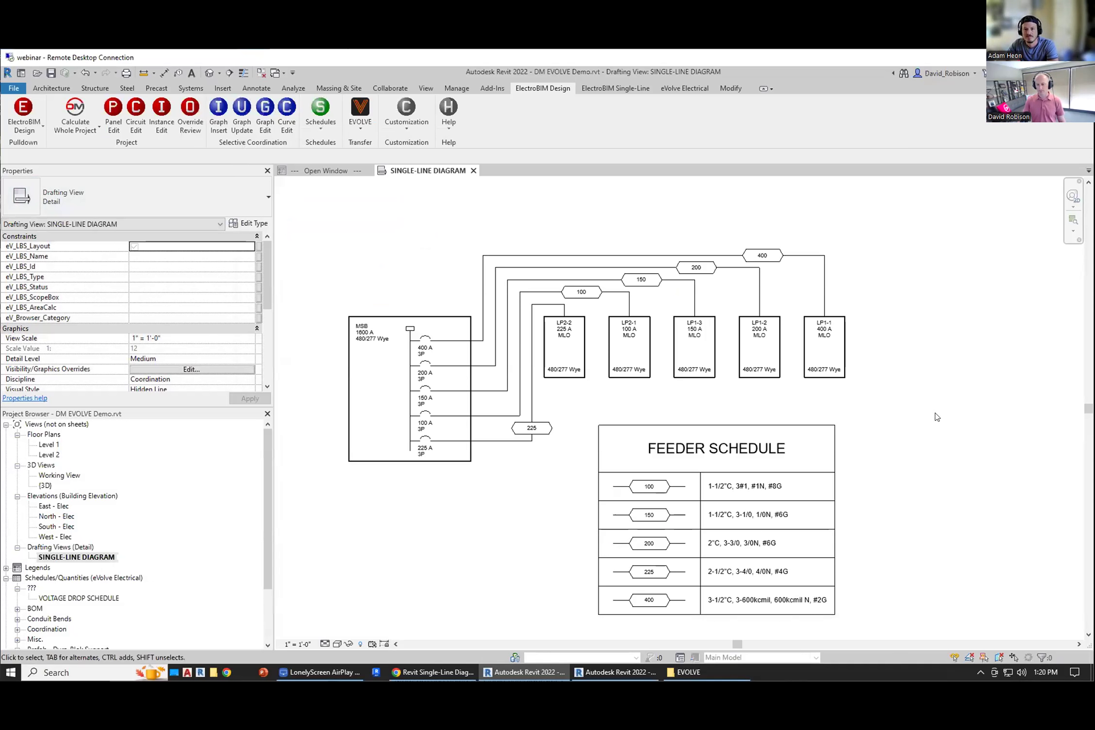